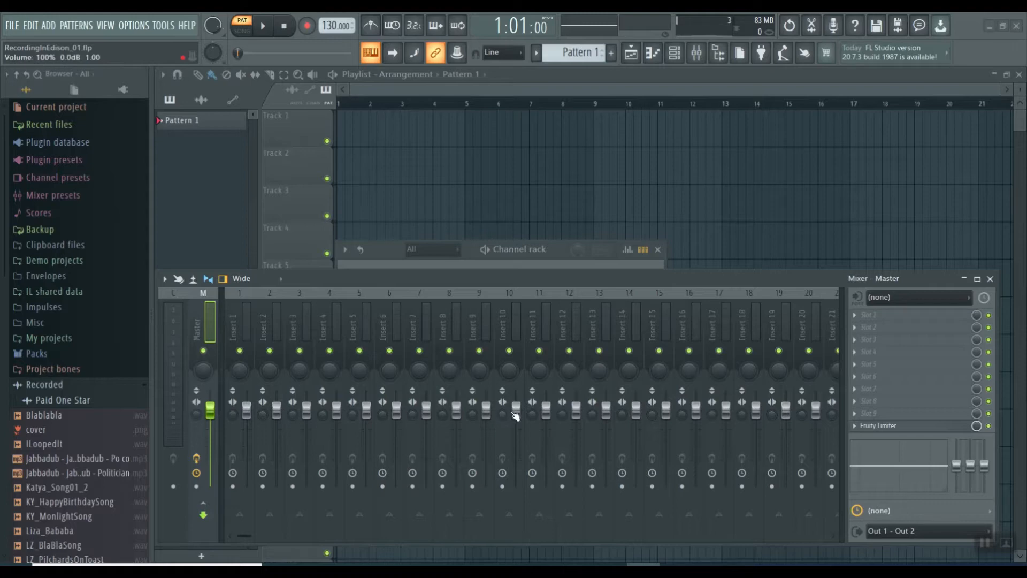
Load Edison into the first effect slot of the Insert 13 mixer track
click(597, 330)
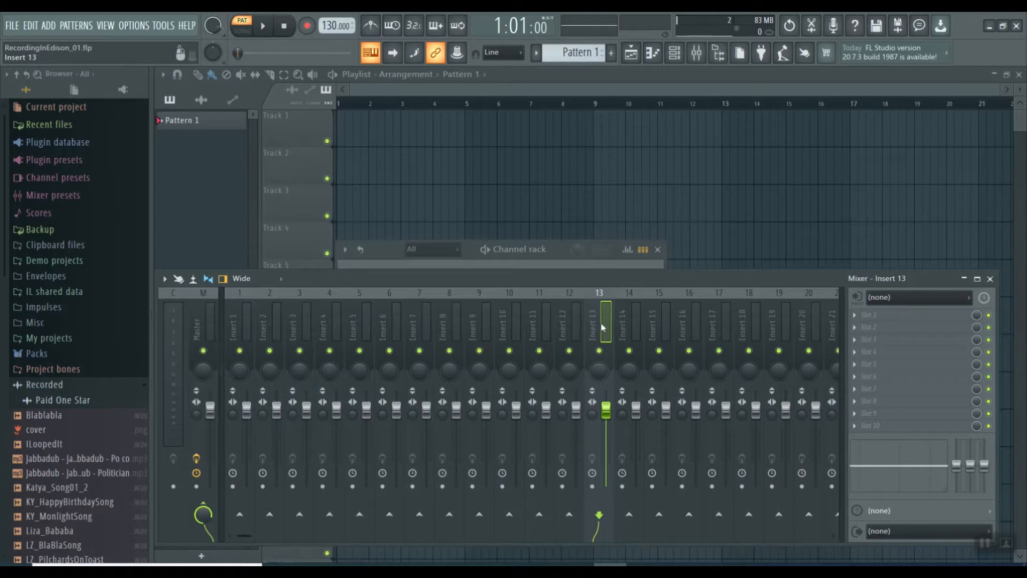
key(ctrl+e)
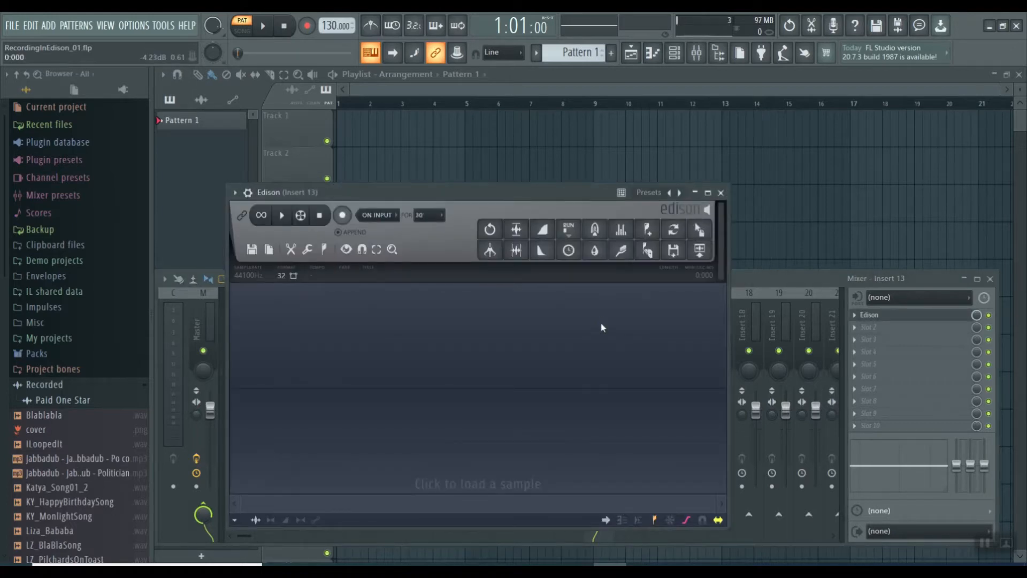
click(876, 334)
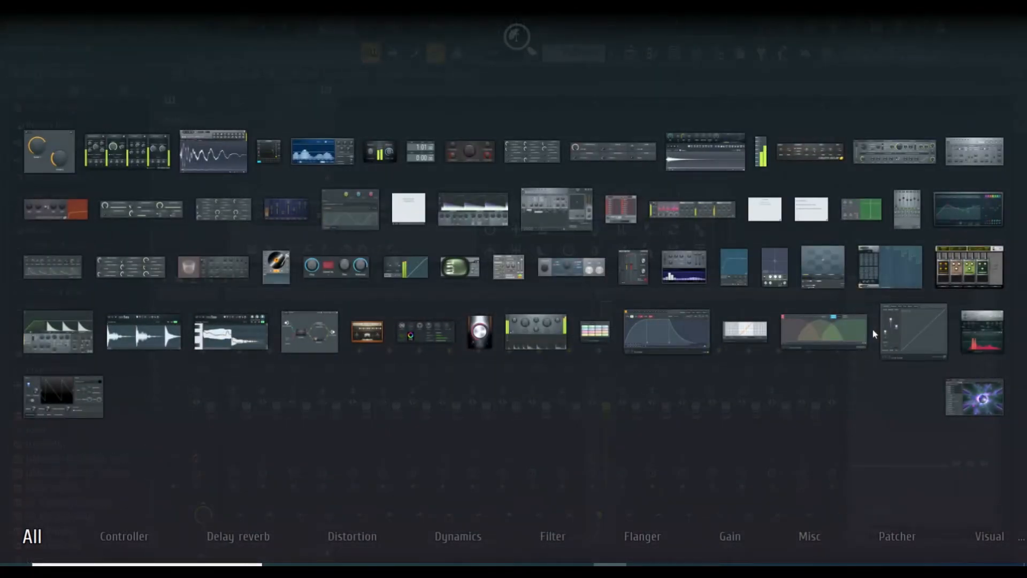
key(Escape)
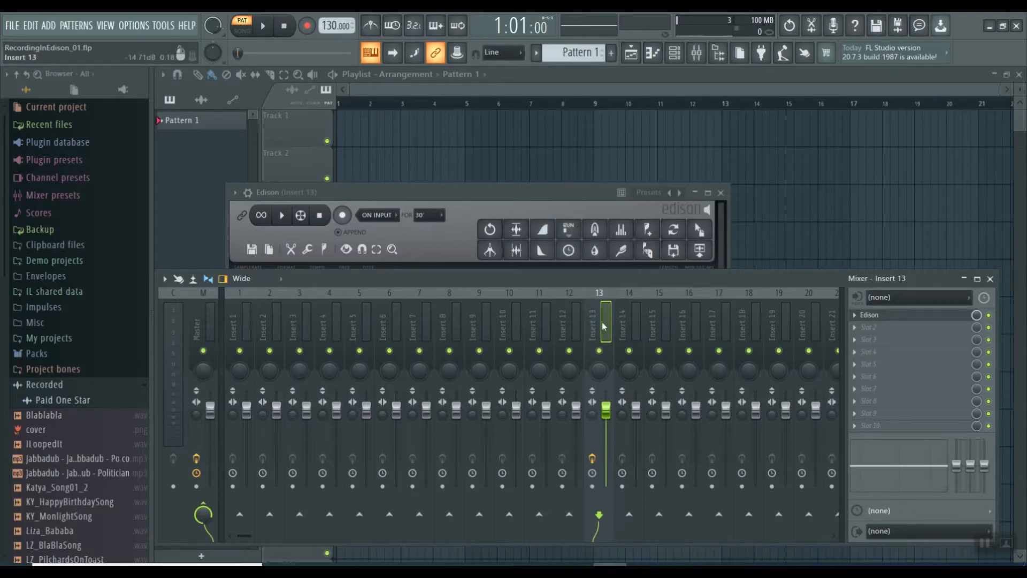
Bring the Edison window in front of the mixer and maximize it
click(480, 193)
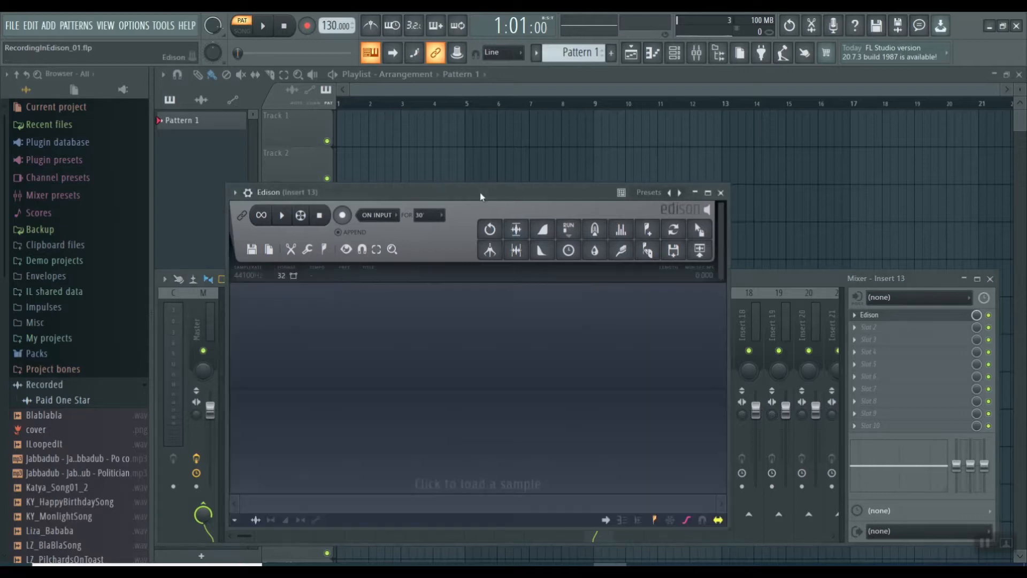
drag(480, 195, 525, 118)
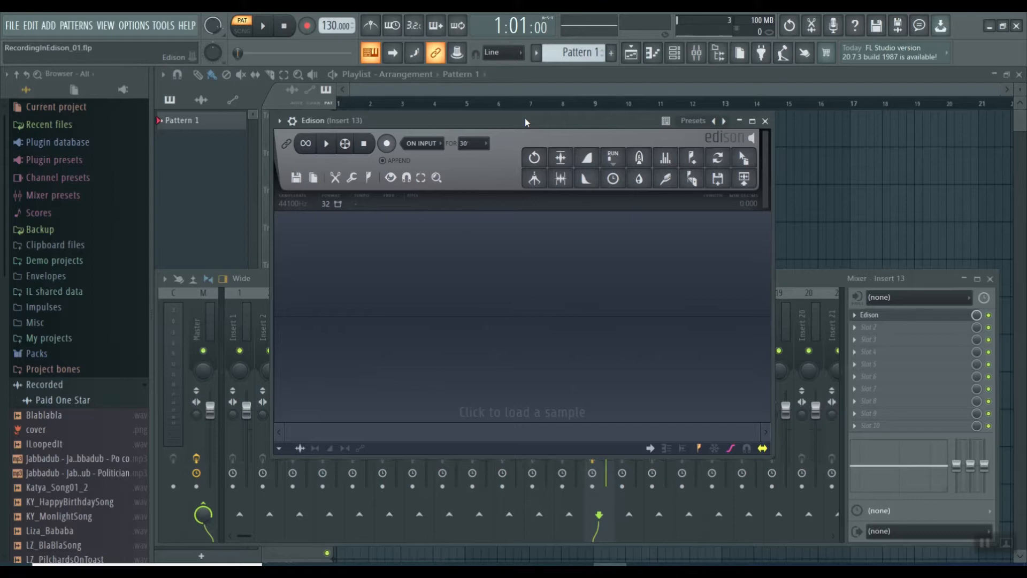
drag(525, 121, 285, 203)
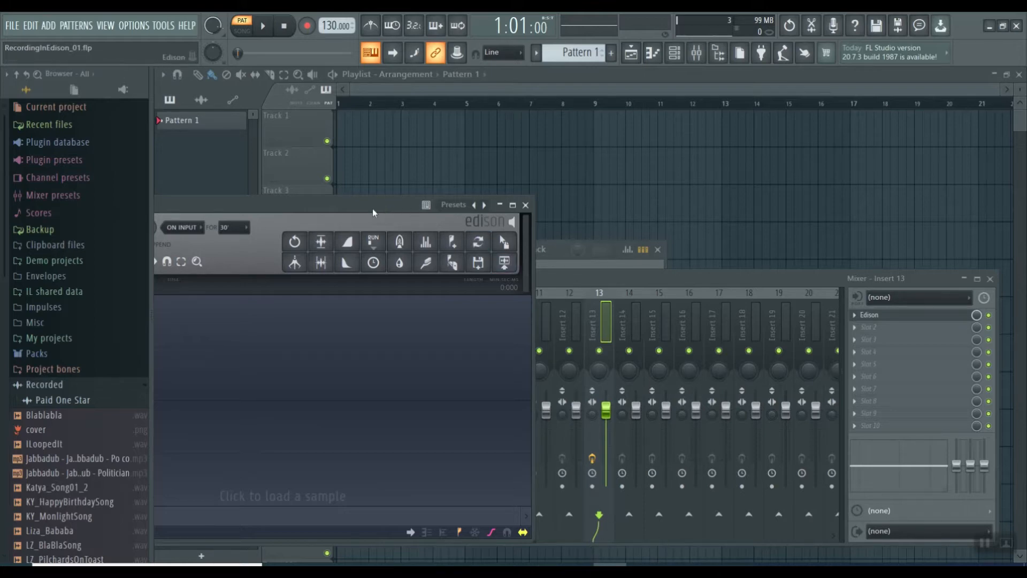
drag(367, 203, 587, 111)
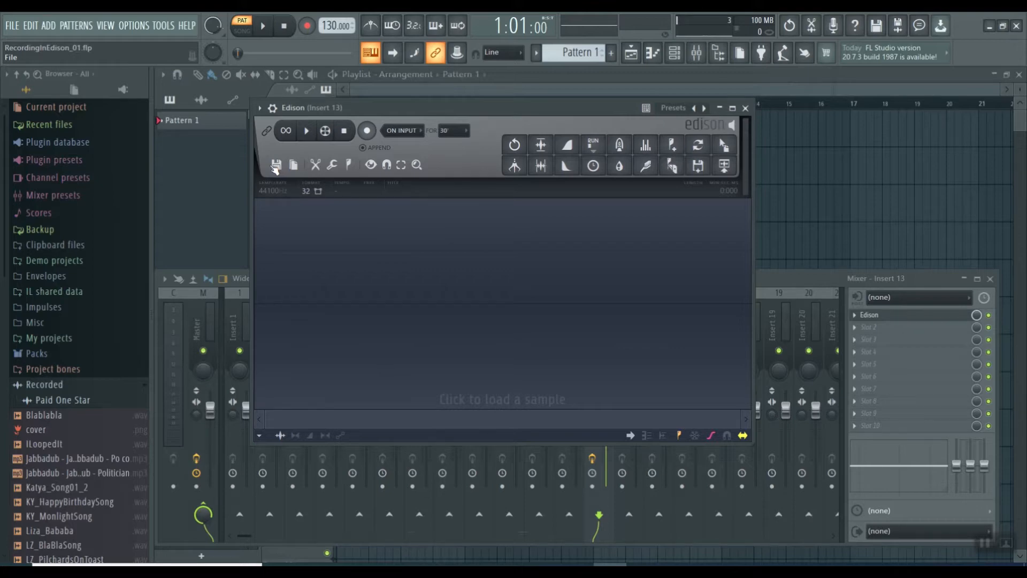
click(732, 108)
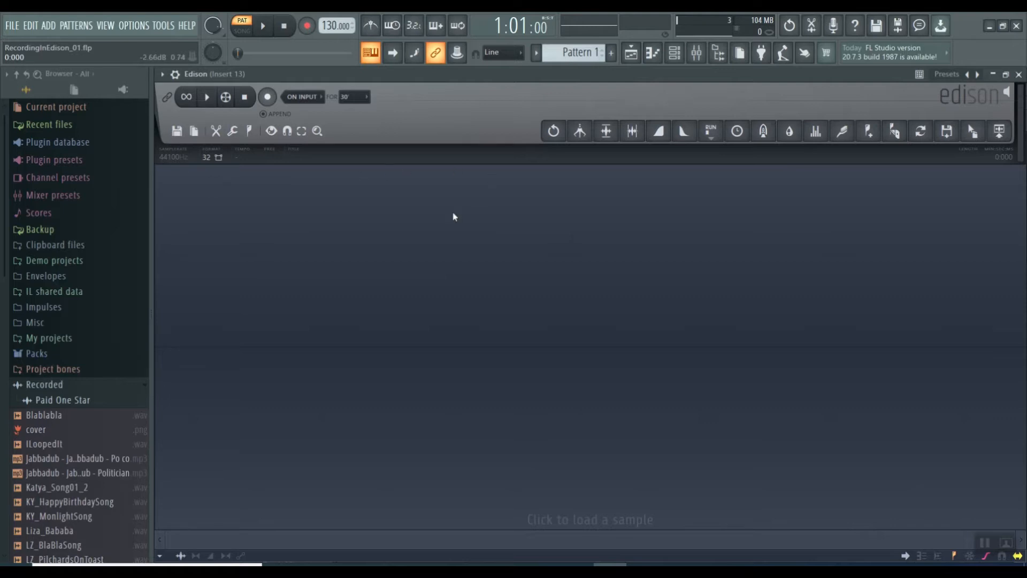
Set Edison to start recording immediately (Now) with a maximum recording time of 5 minutes
click(305, 100)
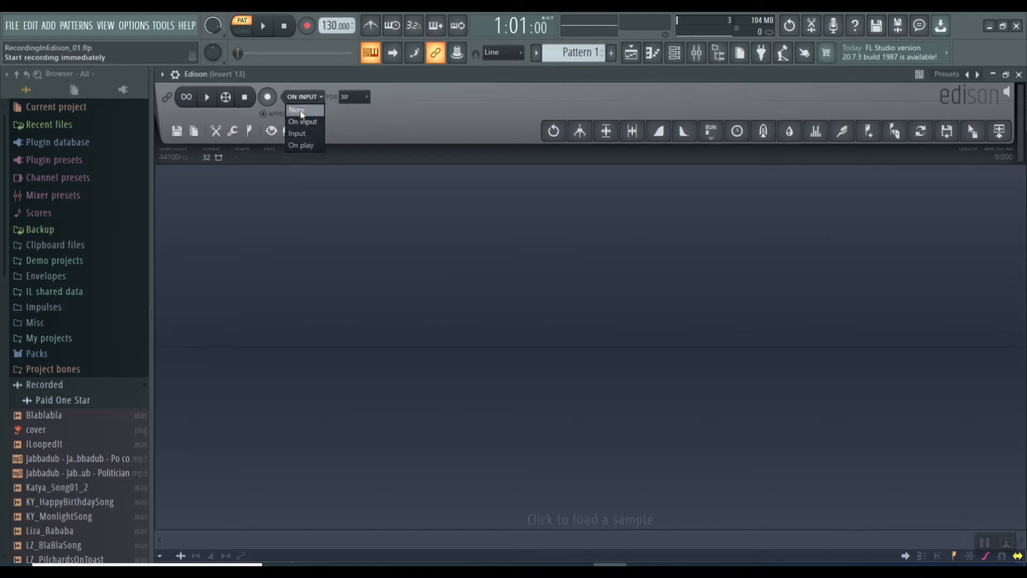
click(300, 110)
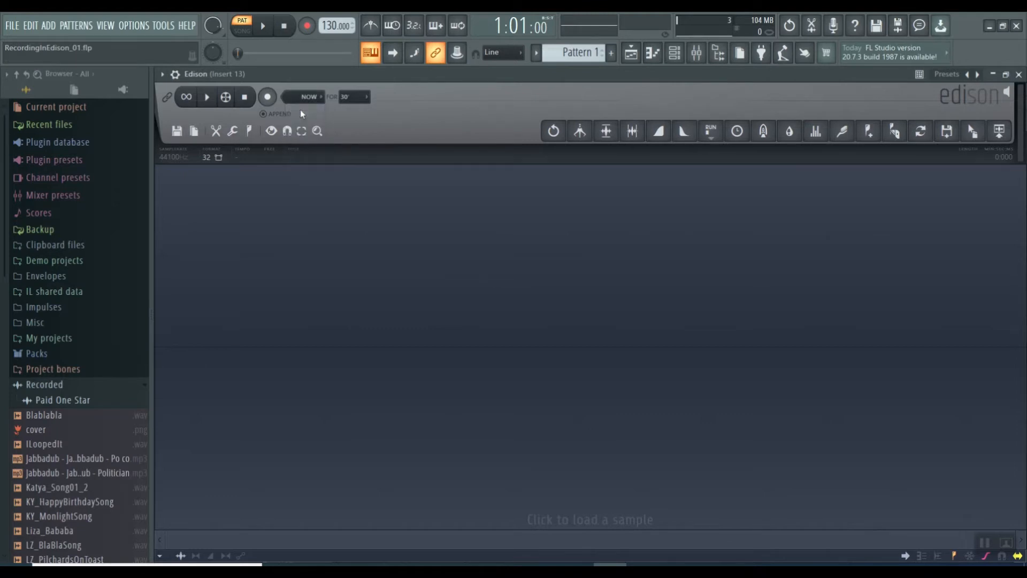
click(353, 98)
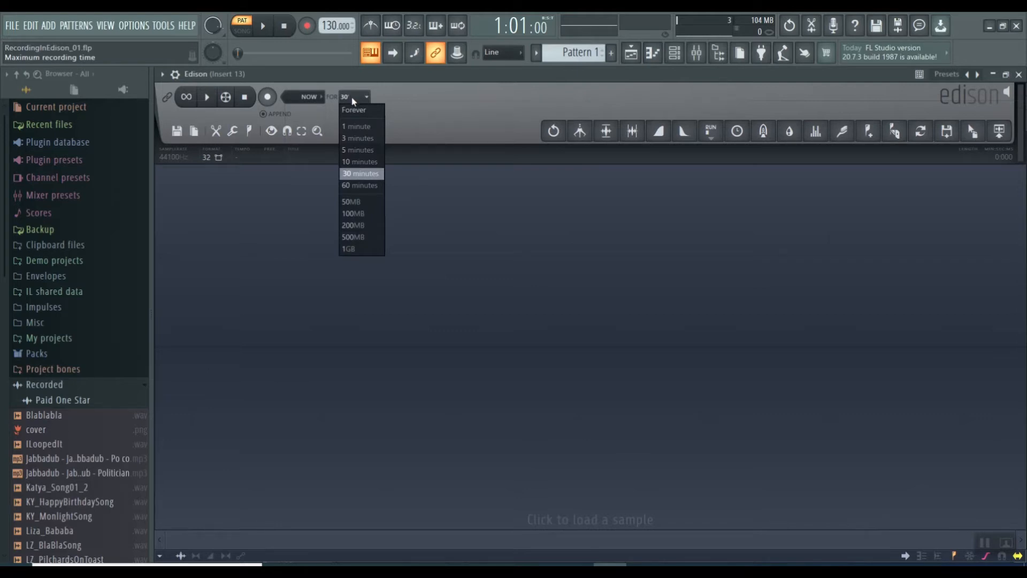
click(355, 152)
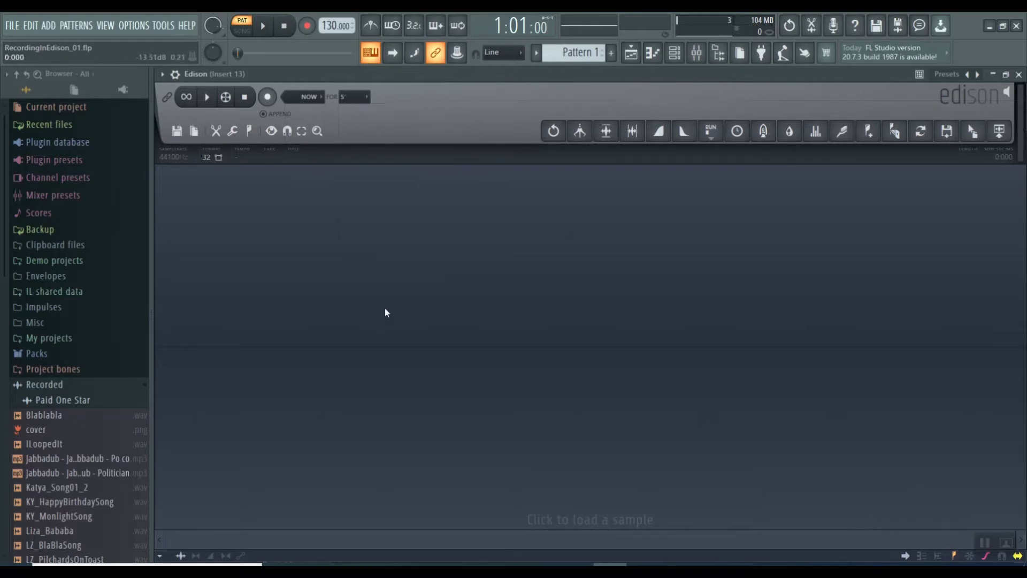
click(313, 100)
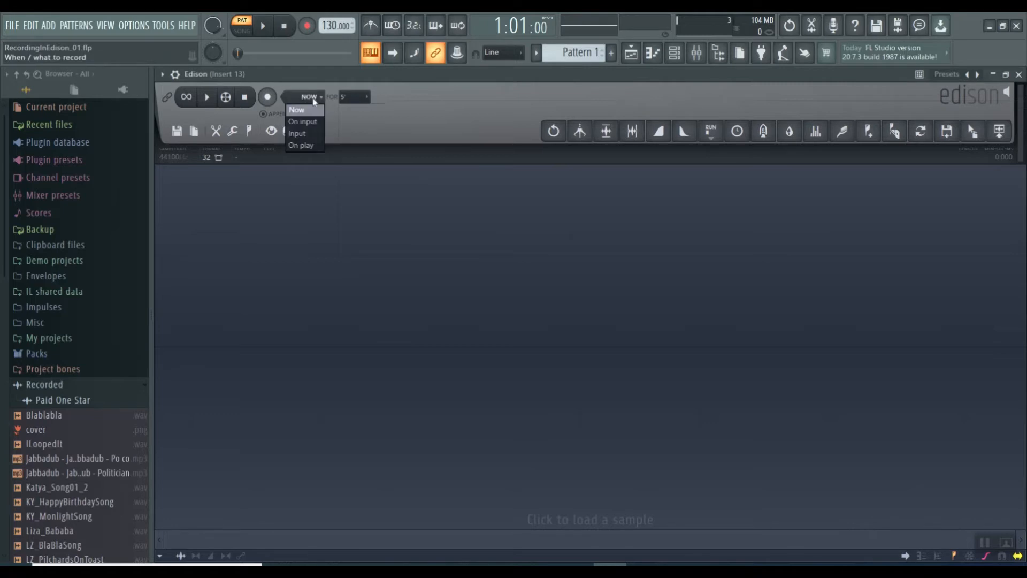
click(303, 109)
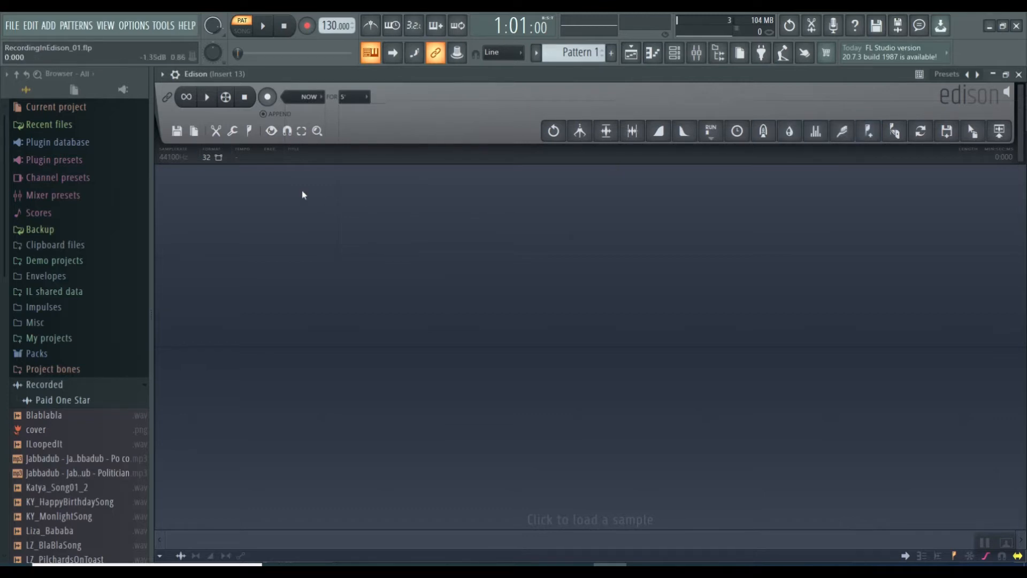
Make a short test recording in Edison without an input source and undo it
click(267, 98)
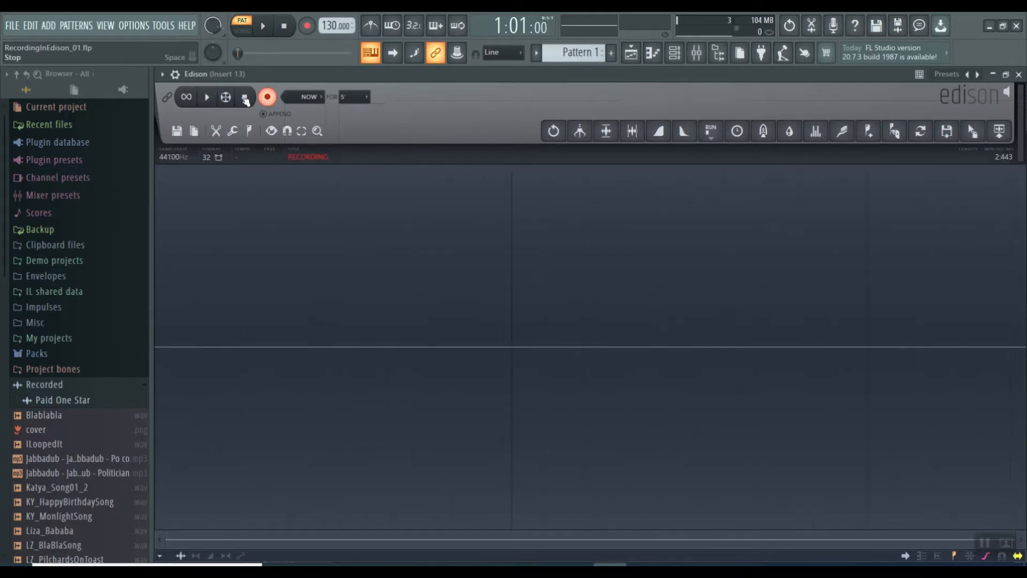
click(246, 98)
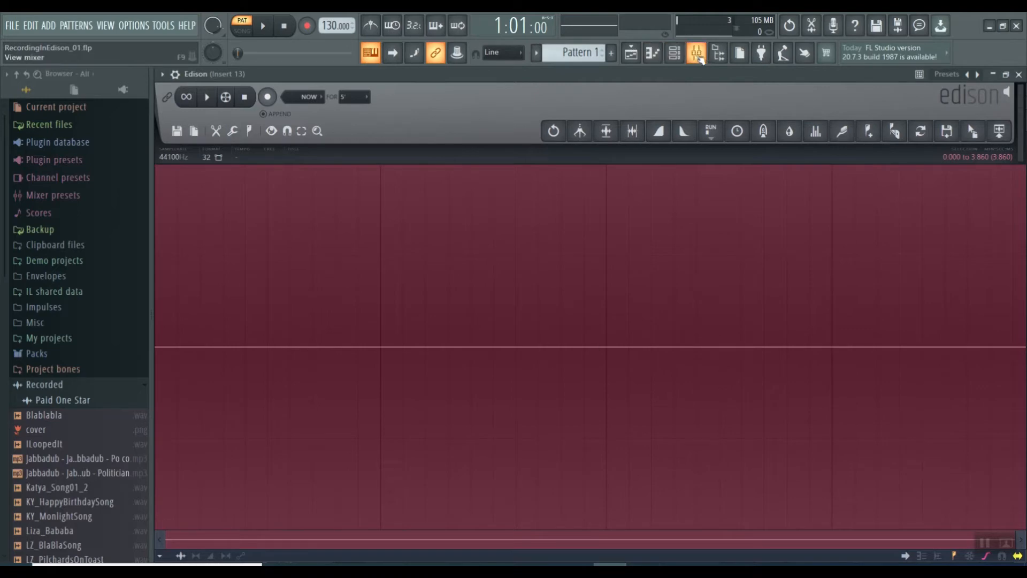
click(554, 131)
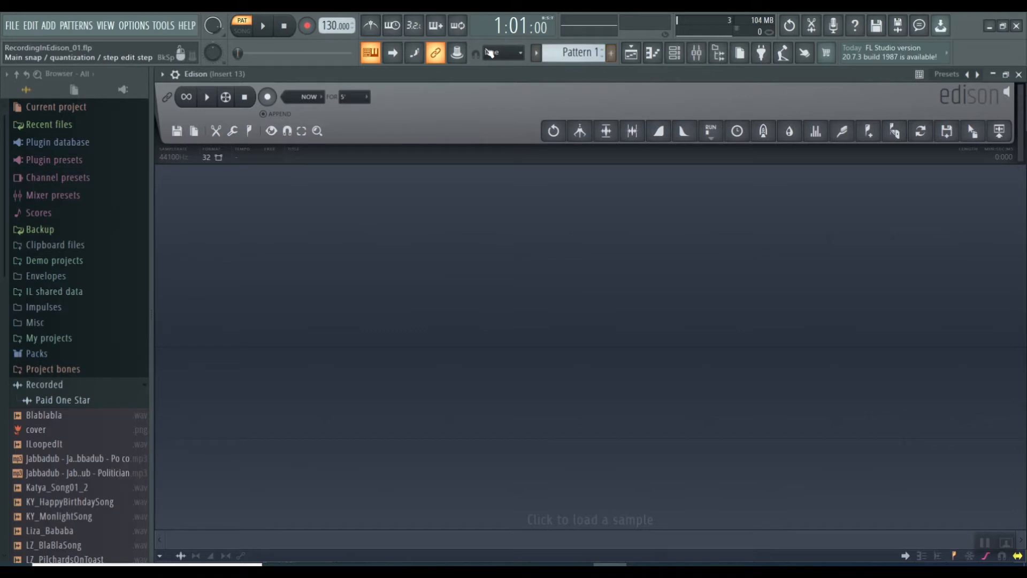
Set the audio input of mixer track Insert 13 to mono In 1 and lower its volume fader slightly
click(696, 55)
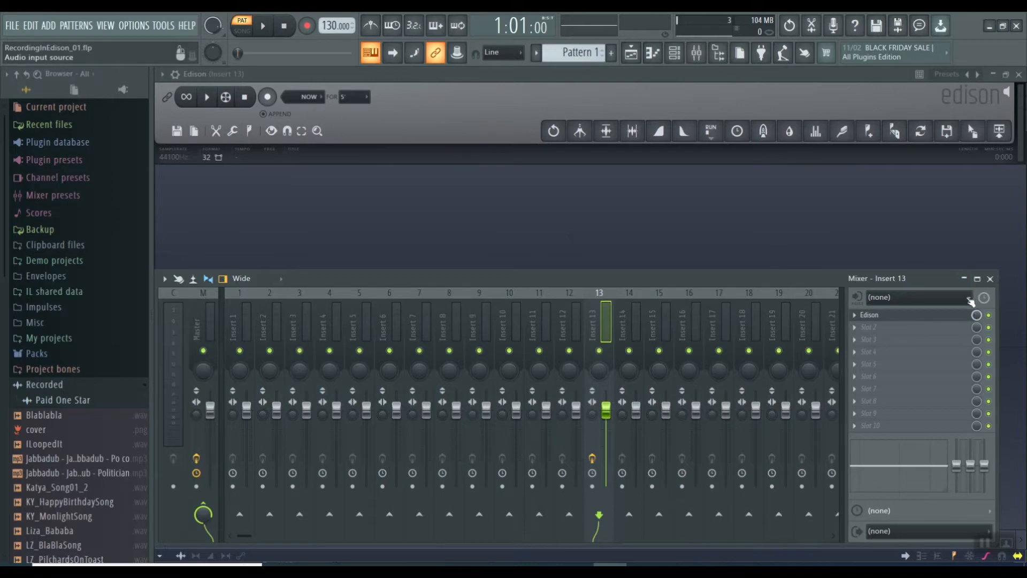
click(969, 298)
click(880, 345)
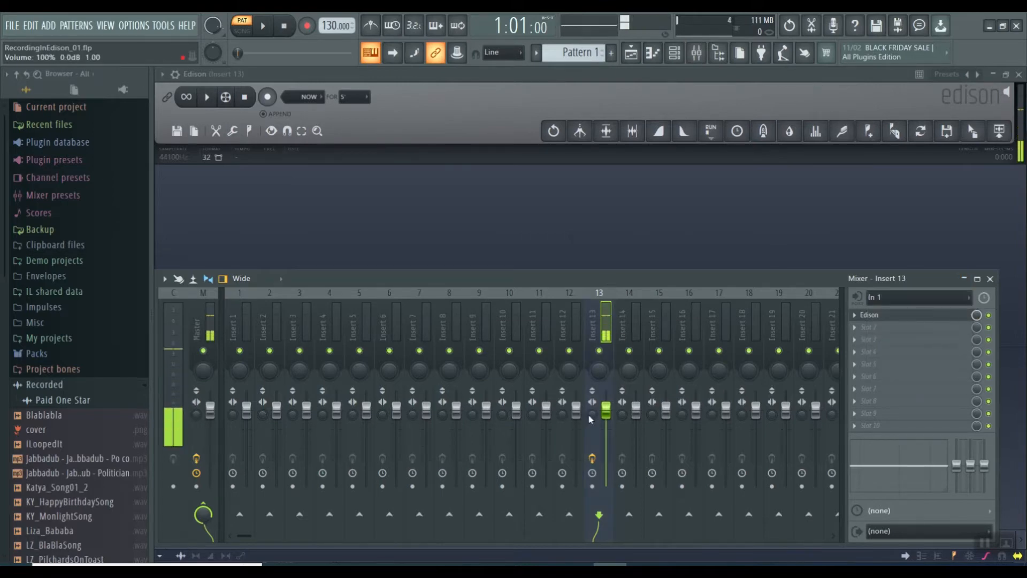
drag(606, 411, 606, 424)
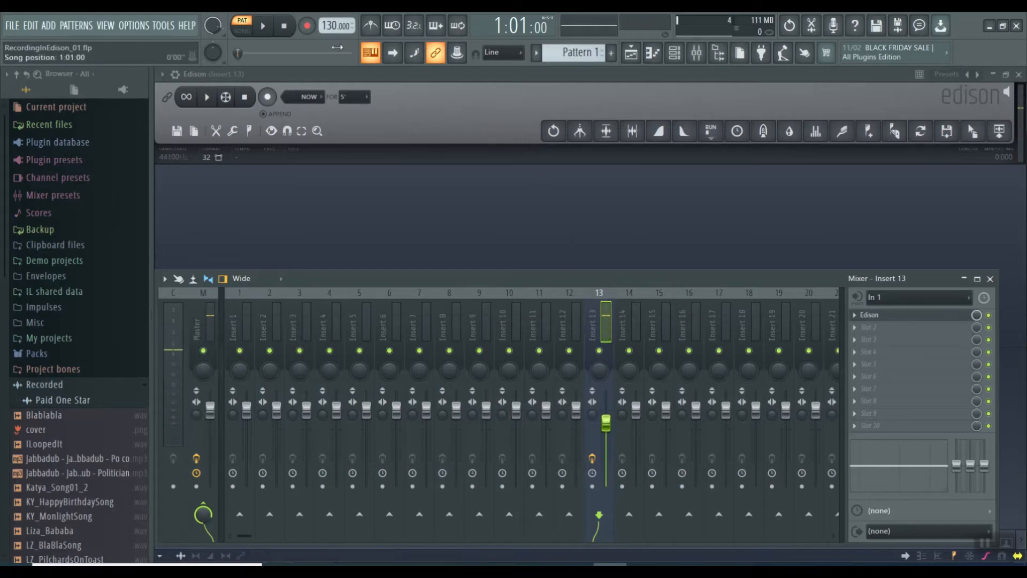
Hide the mixer and record a microphone take of about 9 seconds in Edison
key(F9)
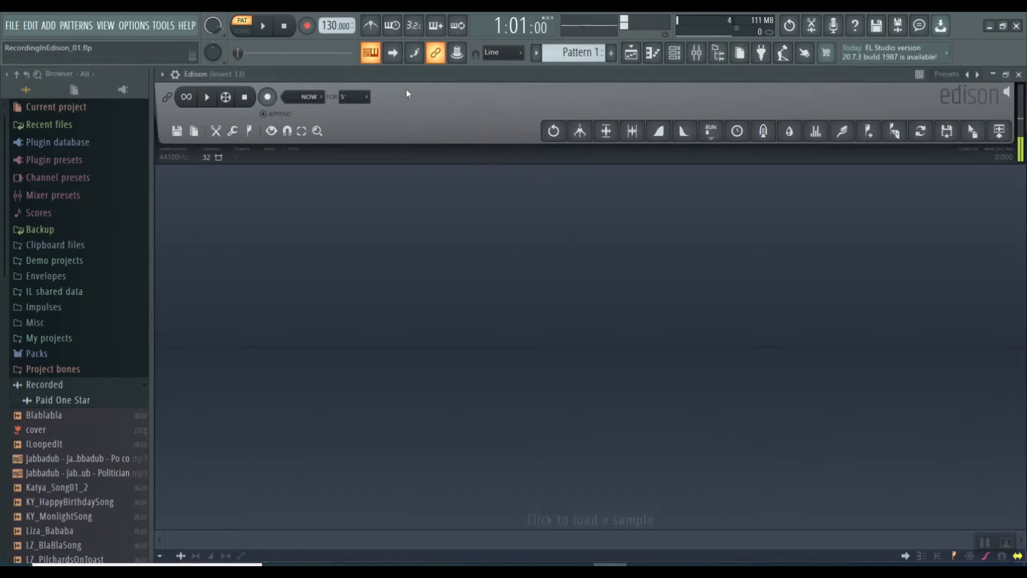
click(268, 97)
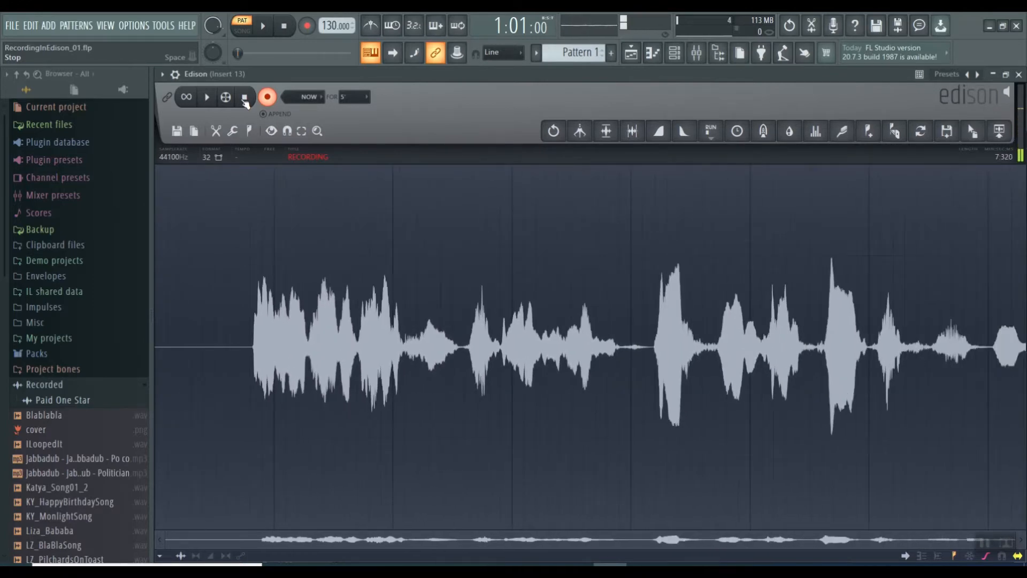
click(245, 98)
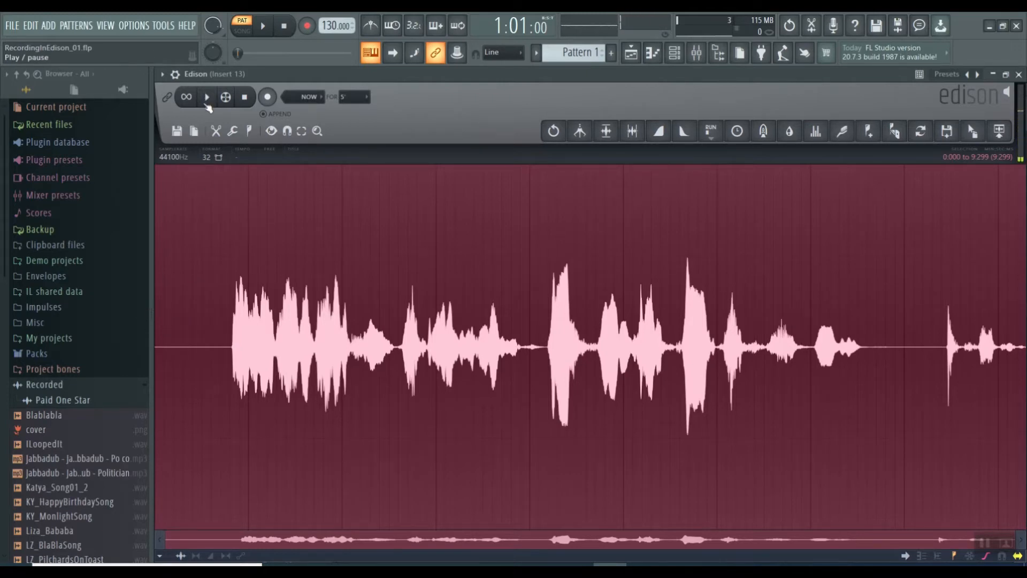
Set the audio input of mixer track Insert 13 to (none) and hide the mixer
click(698, 53)
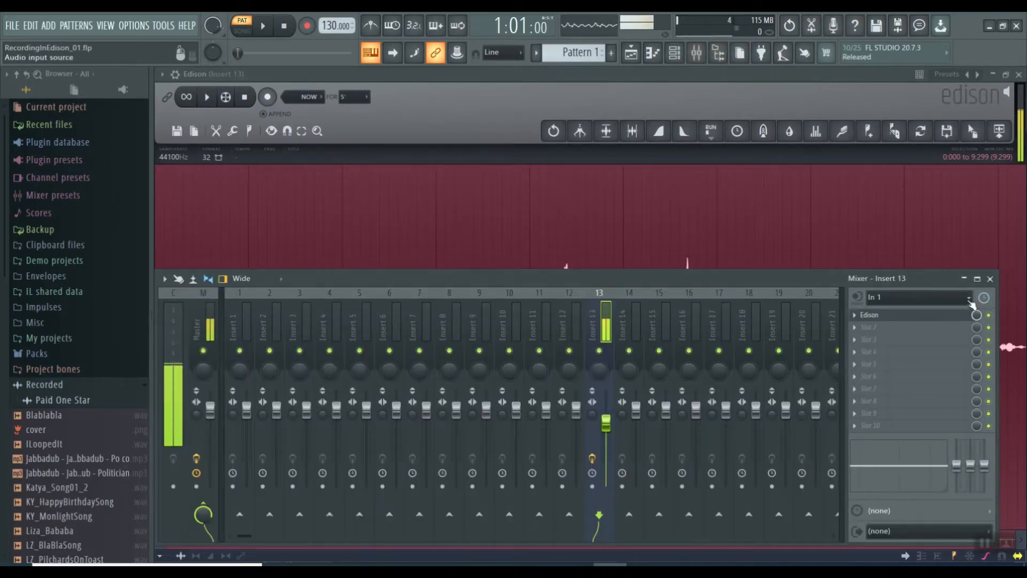
click(971, 300)
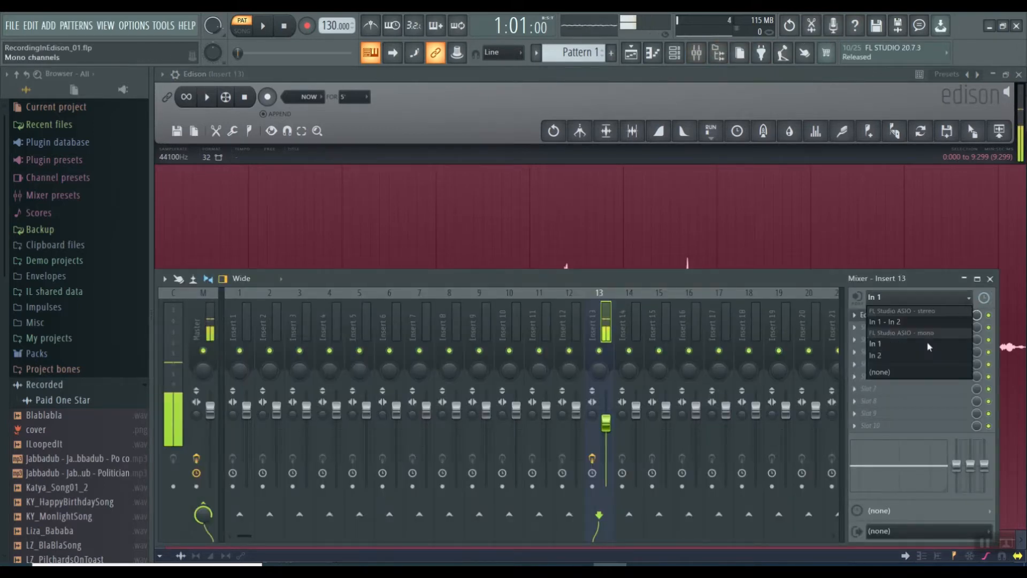
click(875, 373)
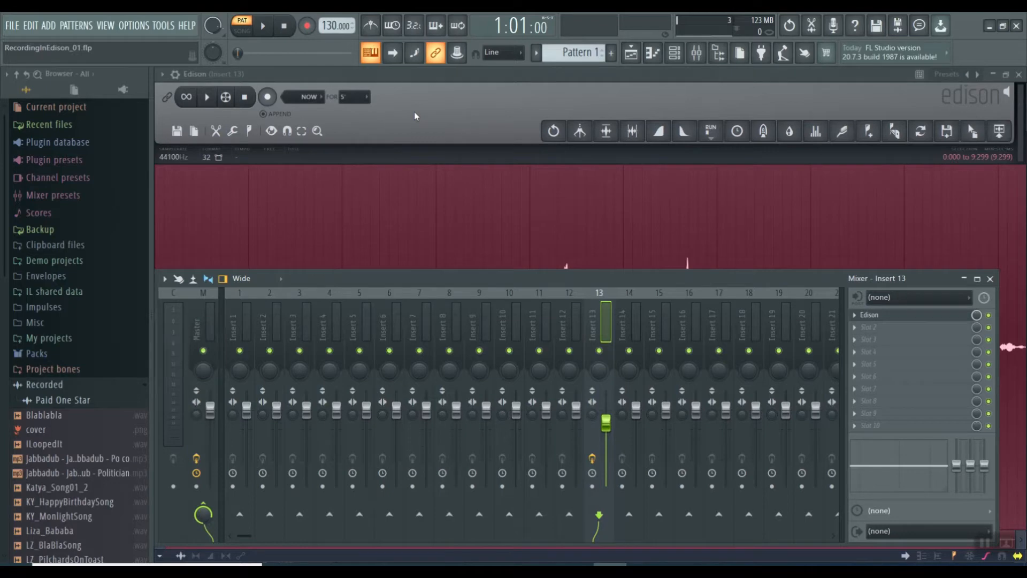
key(F9)
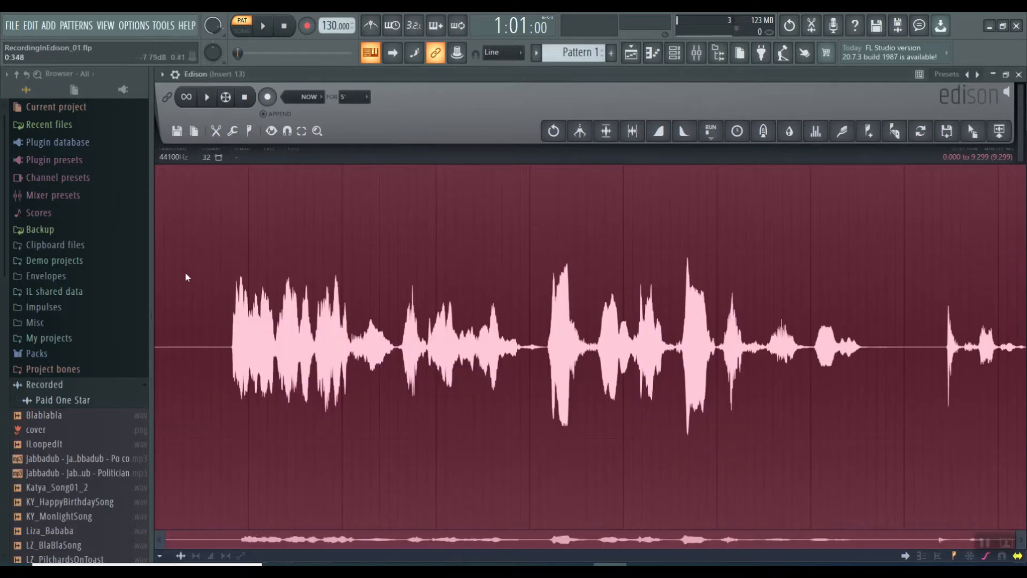
Delete the silence of about 0.8 seconds before the first sound in the Edison recording
shift+click(229, 327)
click(230, 327)
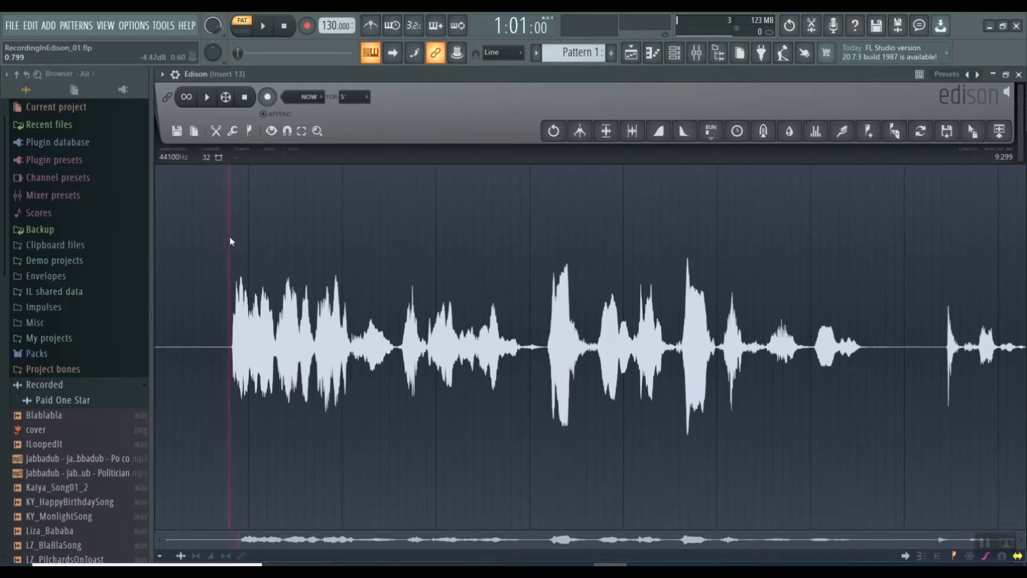
drag(231, 238, 112, 244)
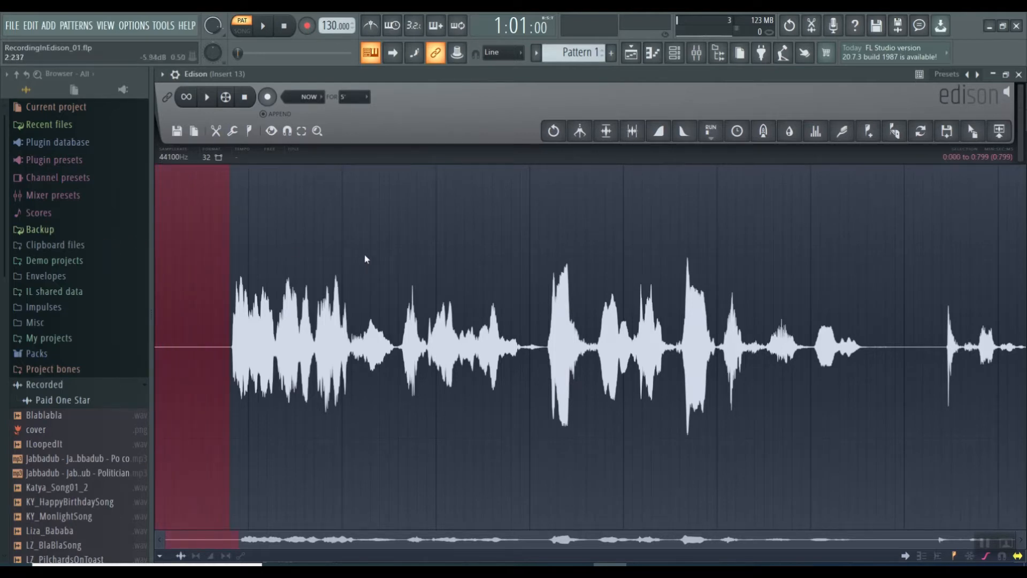
key(Delete)
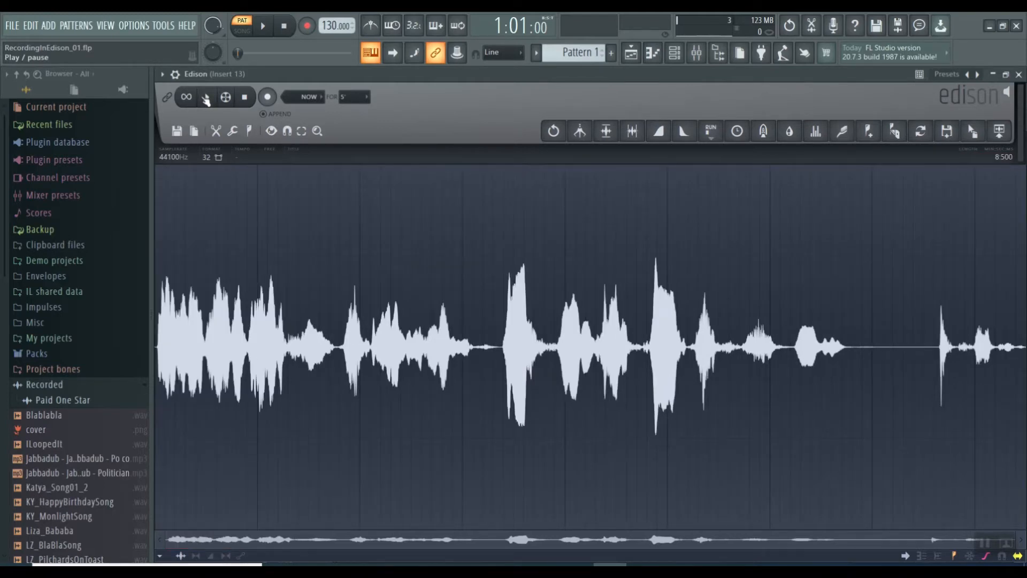
Raise the system volume to 34 for listening to the recording
key(XF86AudioRaiseVolume)
key(XF86AudioRaiseVolume)
key(XF86AudioRaiseVolume)
key(XF86AudioRaiseVolume)
key(XF86AudioRaiseVolume)
key(XF86AudioRaiseVolume)
key(XF86AudioRaiseVolume)
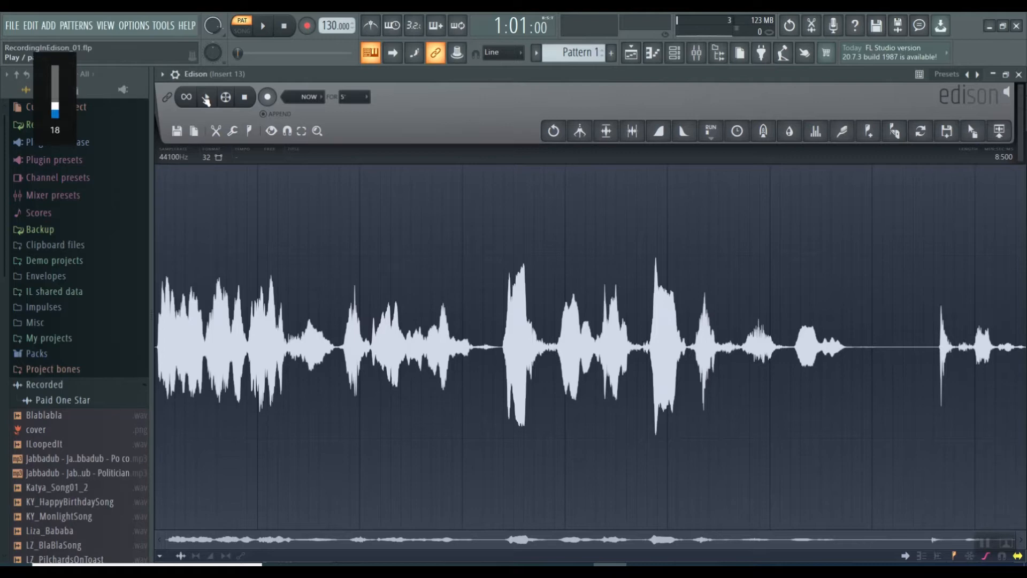
key(XF86AudioRaiseVolume)
key(XF86AudioRaiseVolume)
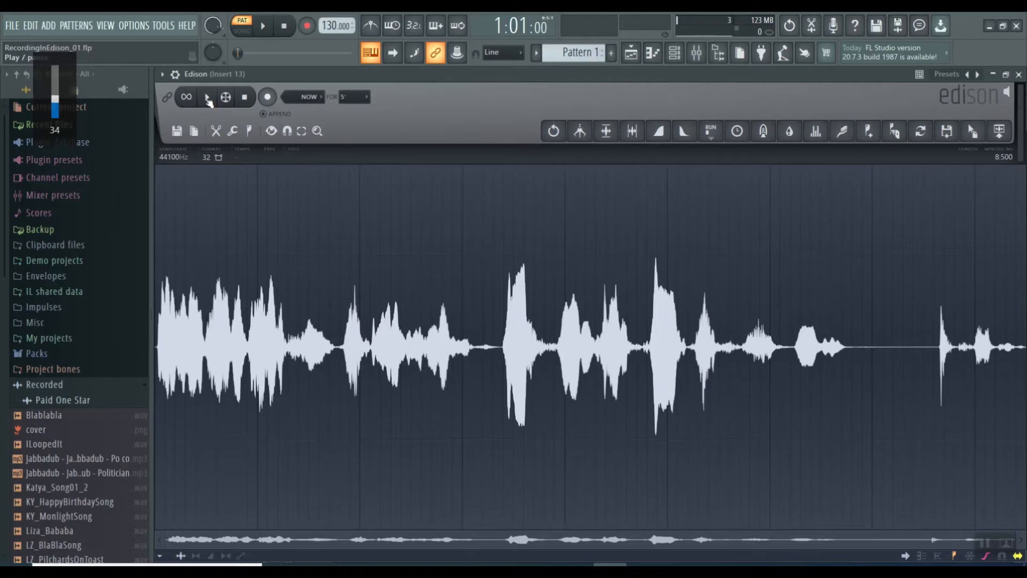
Play back the trimmed recording in Edison and stop the playback
click(208, 98)
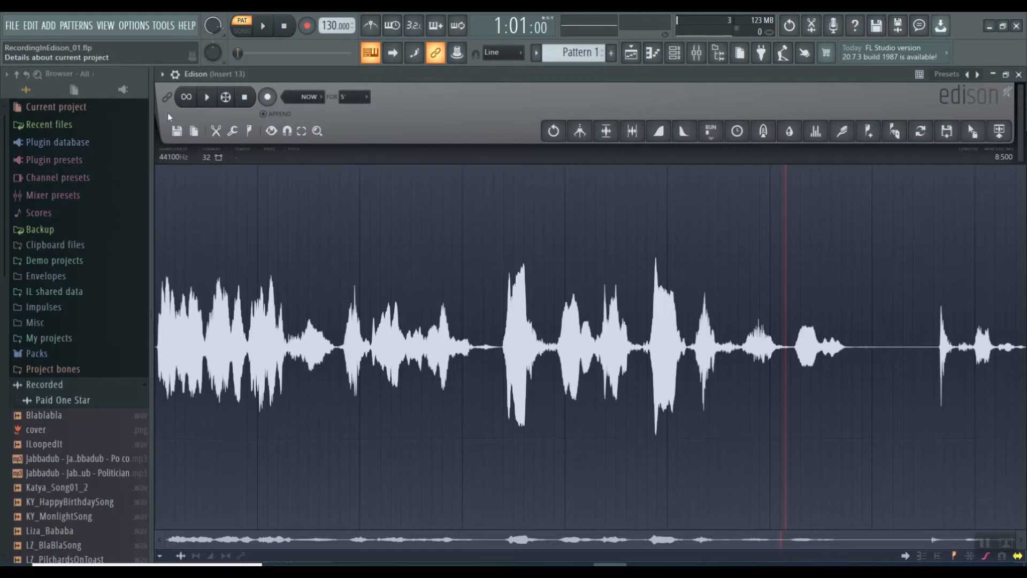
click(247, 101)
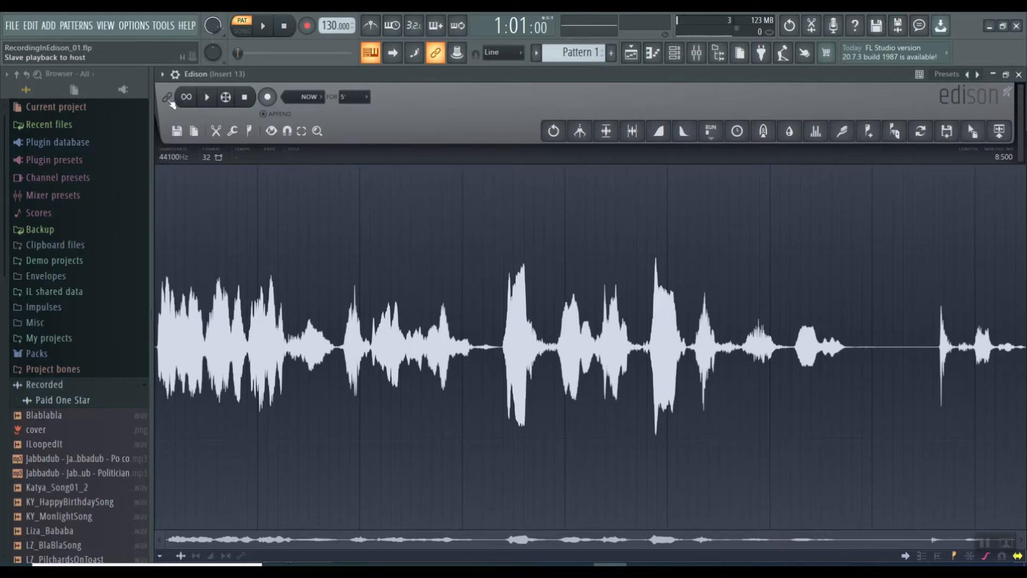
click(208, 99)
click(207, 98)
click(245, 97)
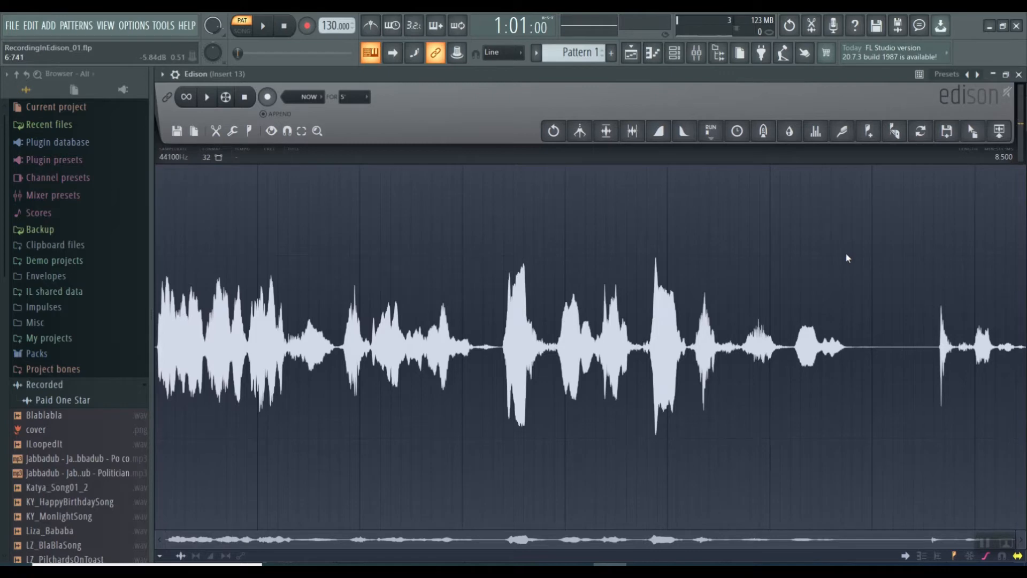
Delete the unwanted tail of about 1.76 seconds after the last phrase of the Edison recording
drag(846, 252, 1025, 256)
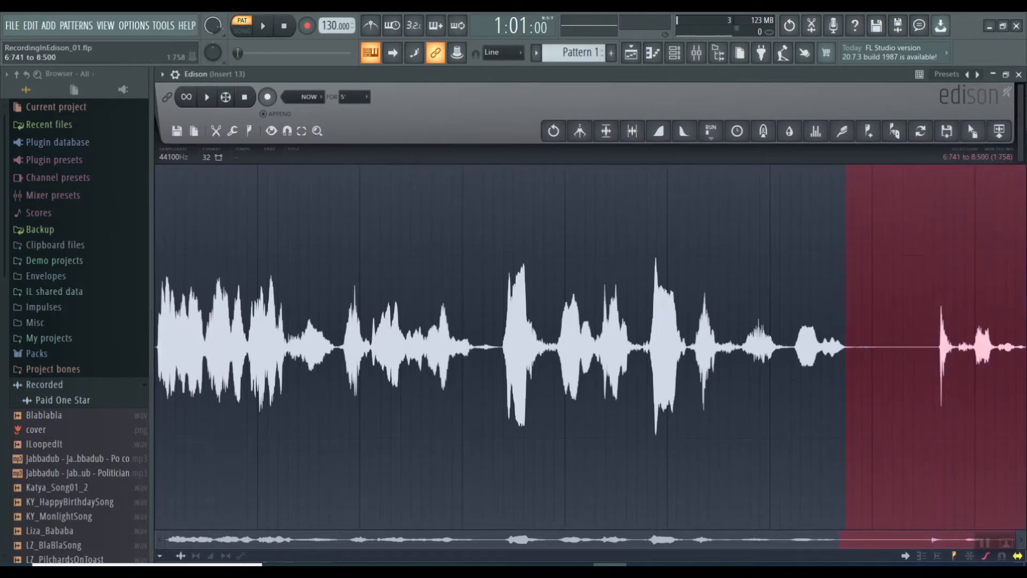
key(Delete)
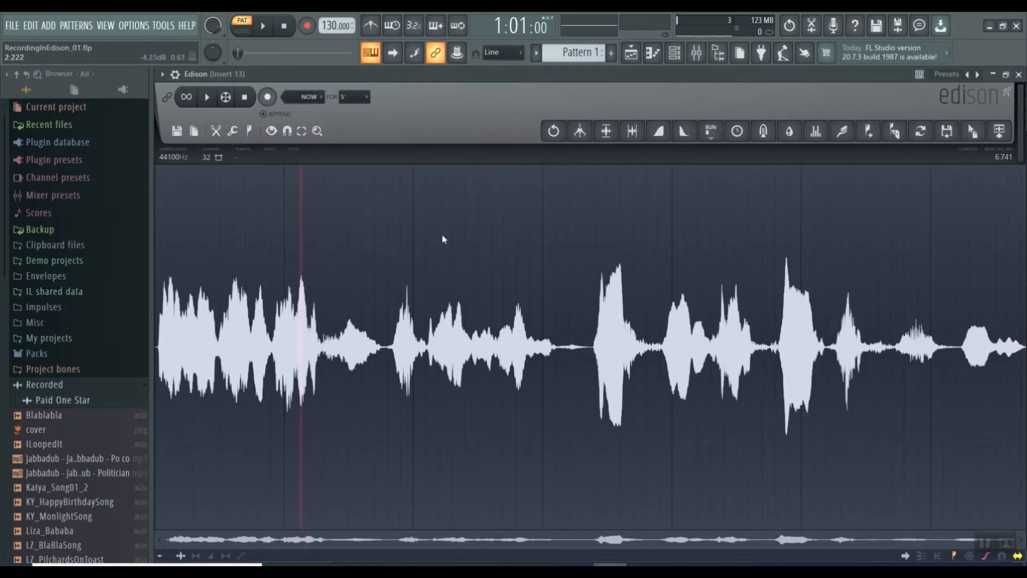
click(401, 213)
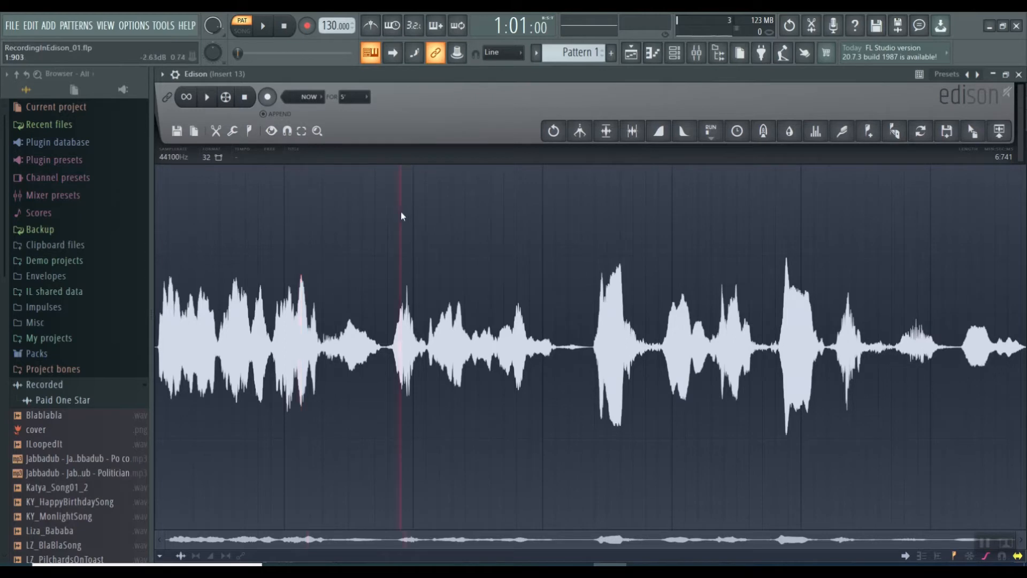
drag(402, 213, 709, 213)
click(553, 211)
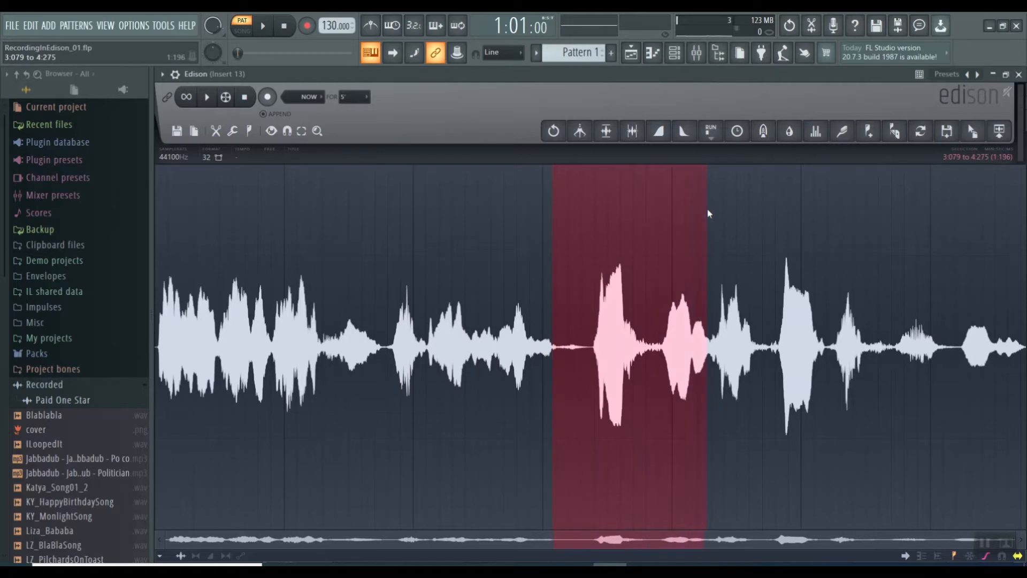
shift+click(423, 203)
click(424, 203)
drag(424, 203, 282, 198)
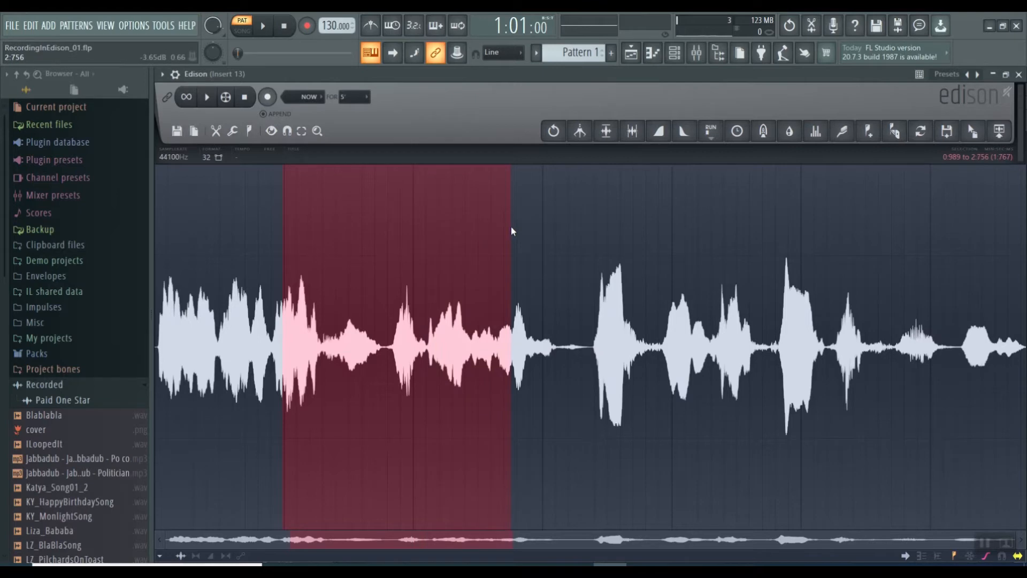
drag(284, 216, 177, 217)
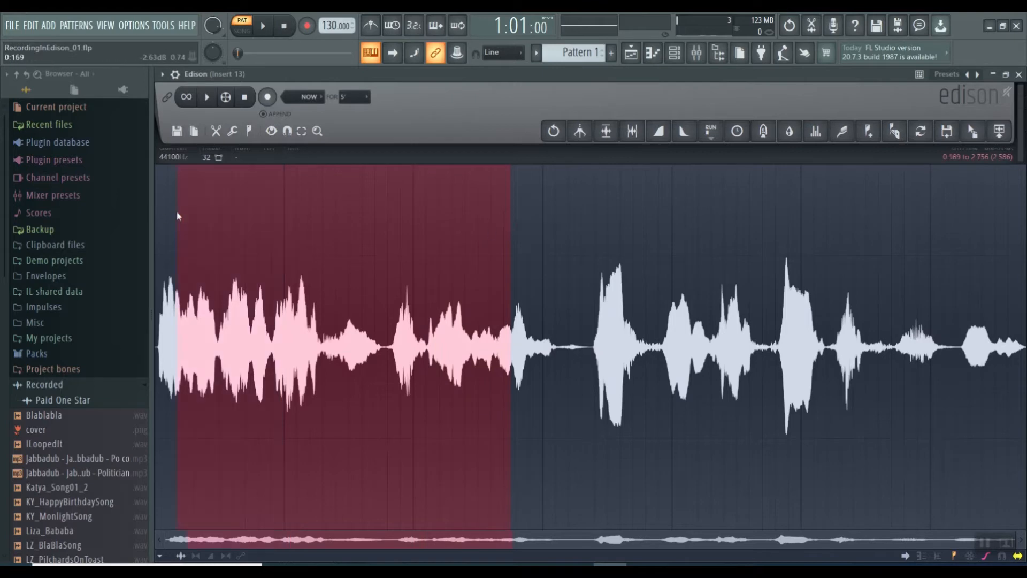
click(567, 232)
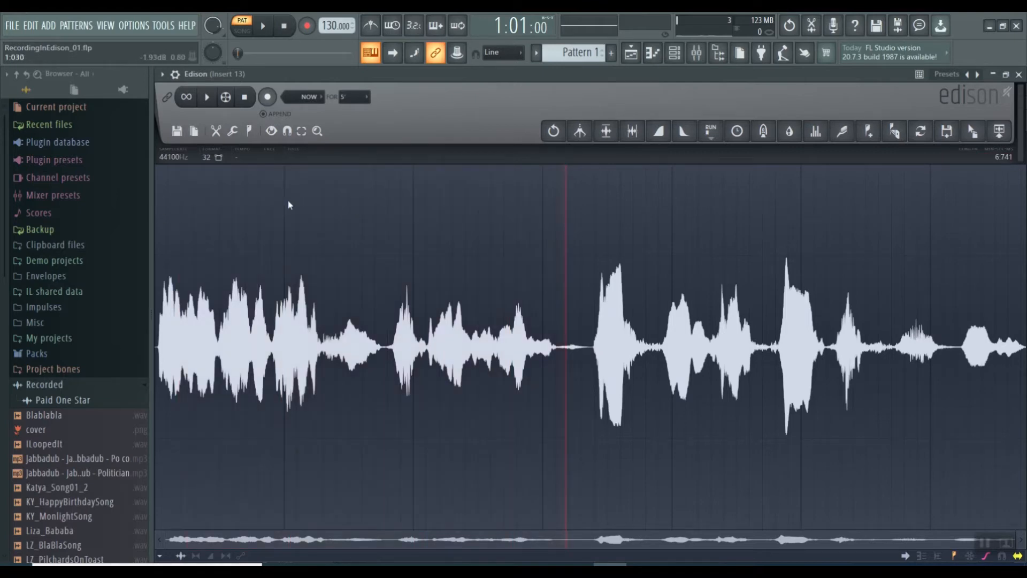
Listen to the recording from the start to check the trimmed ending
click(243, 99)
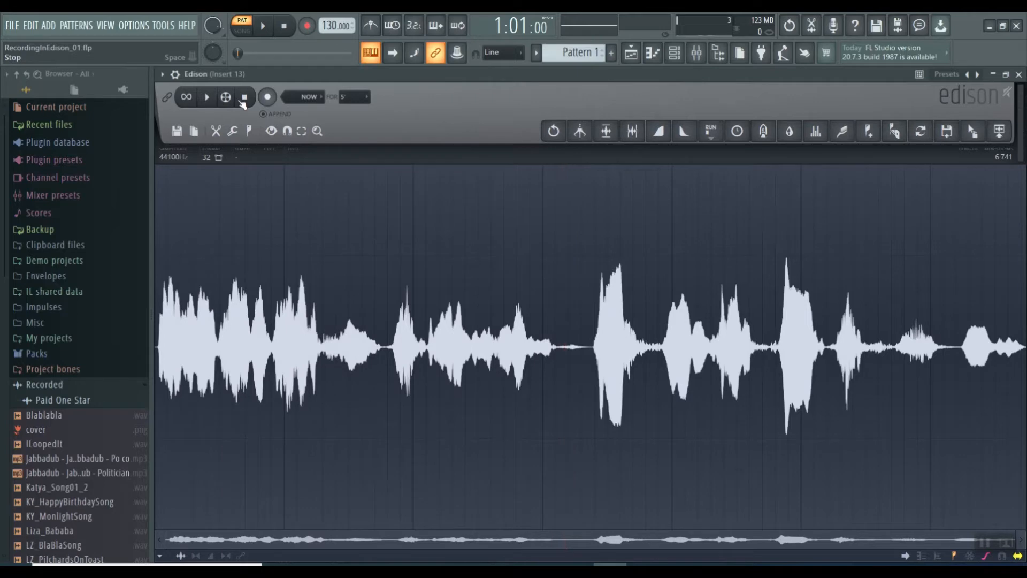
click(207, 99)
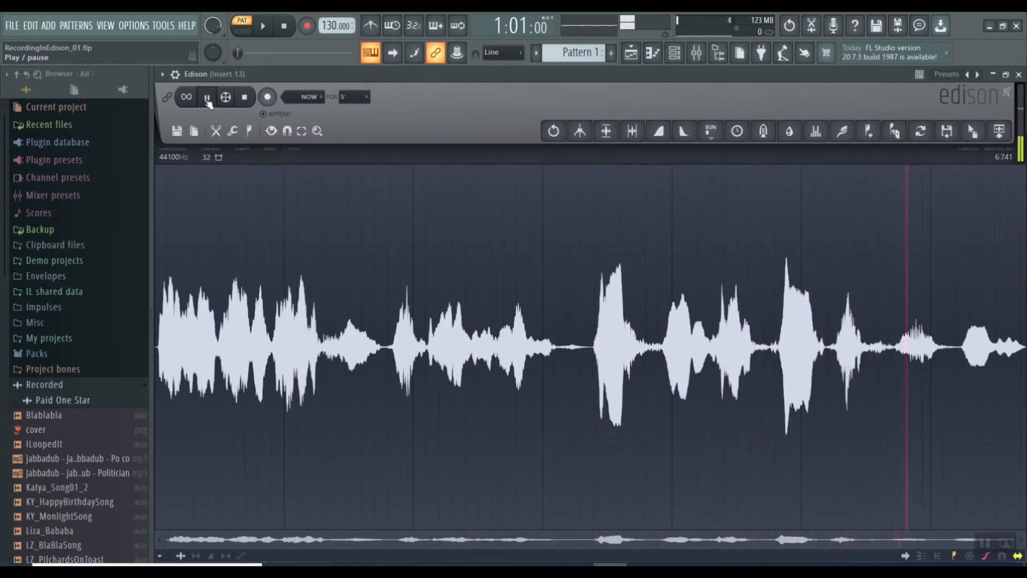
click(208, 100)
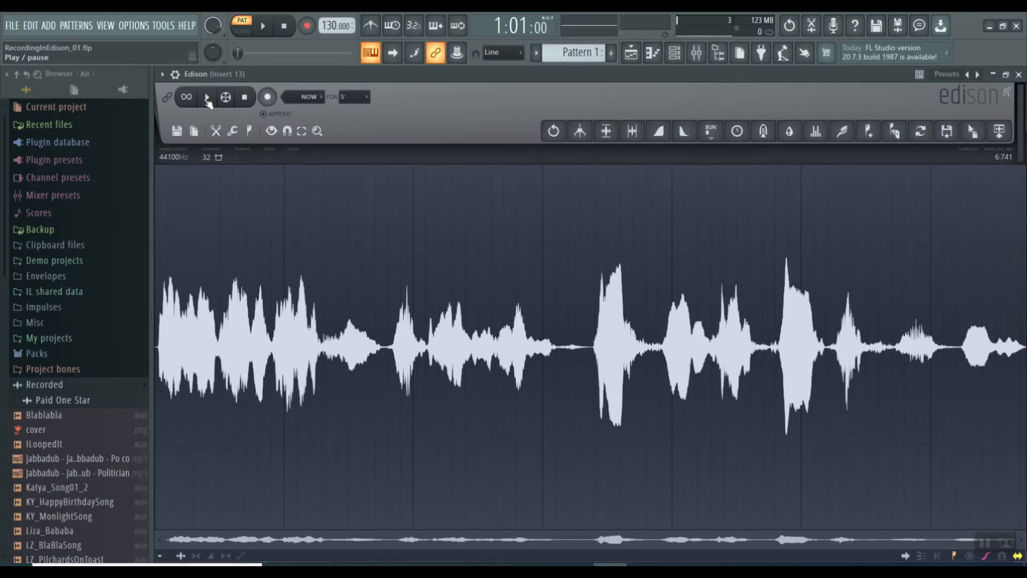
Save the trimmed recording as a wave file named L_BlackSheepSong in the Edison Samples folder
click(176, 131)
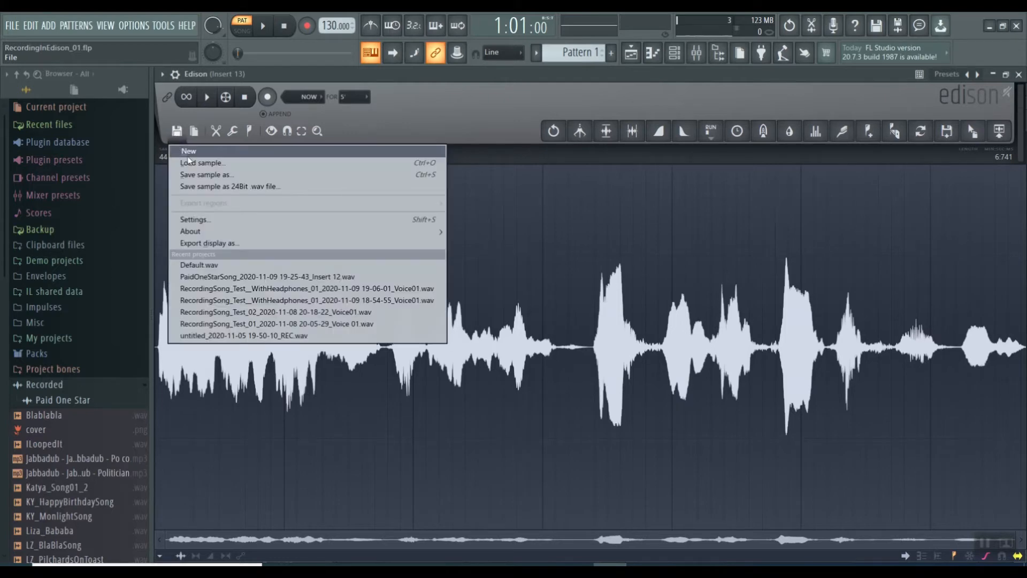
click(230, 175)
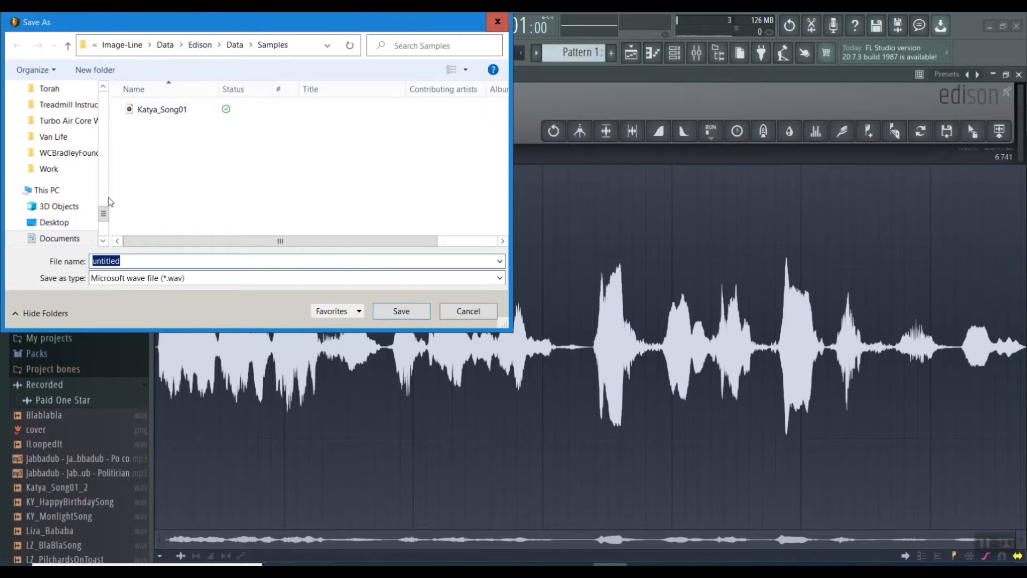
scroll(107, 201, down, 3)
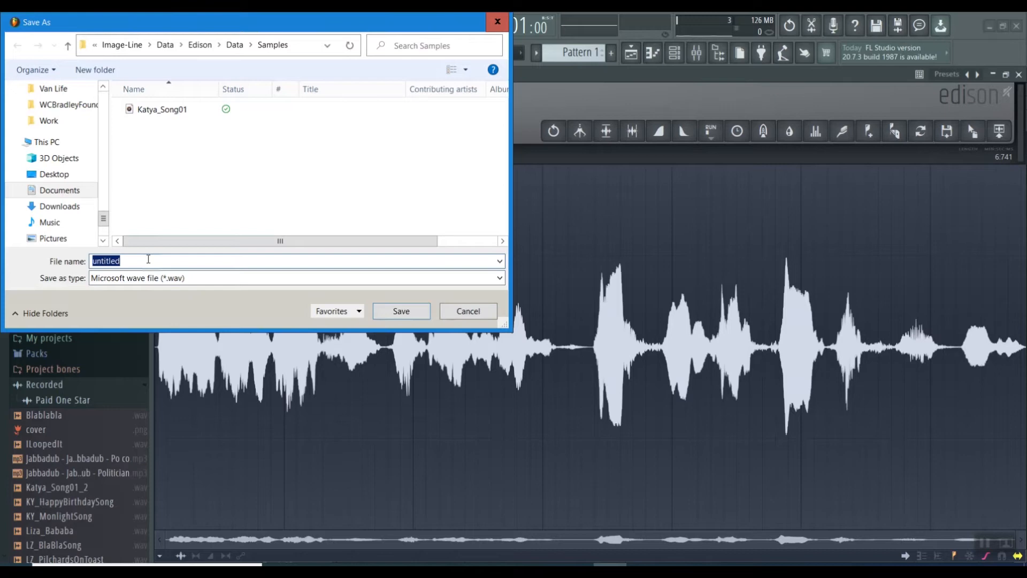
text(L)
key(BackSpace)
text(iza)
key(BackSpace)
key(BackSpace)
key(BackSpace)
key(BackSpace)
text(L_BlackSheepSong)
click(393, 313)
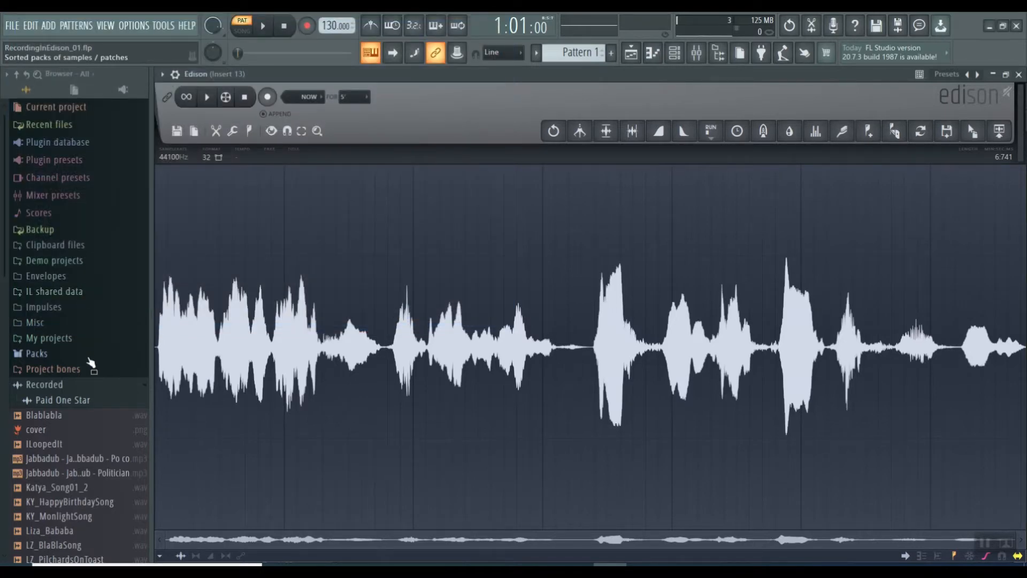
Collapse and reopen the browser's Recorded folder to look for the saved sample
scroll(91, 361, down, 5)
scroll(91, 361, down, 1)
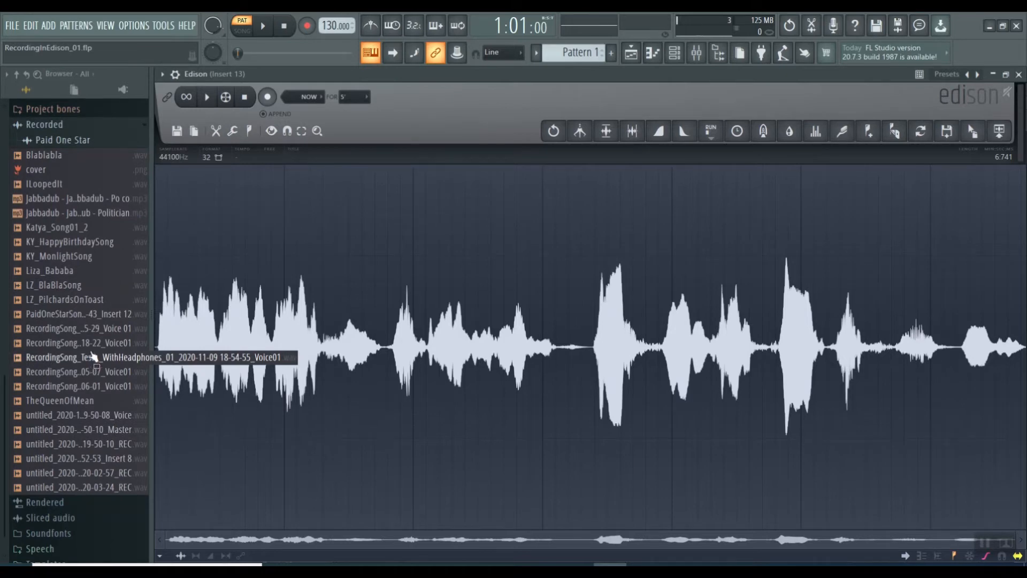
click(59, 127)
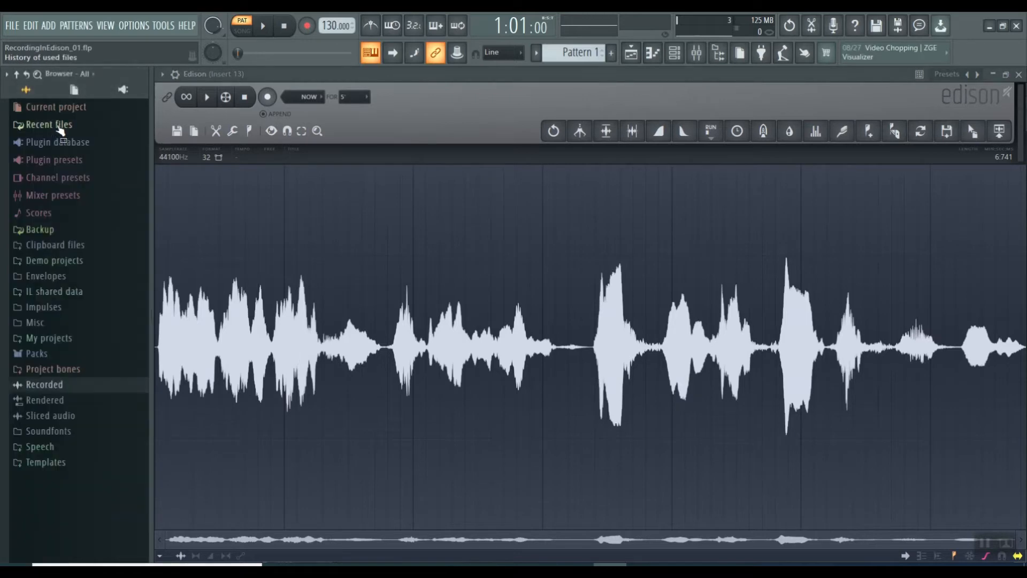
click(45, 385)
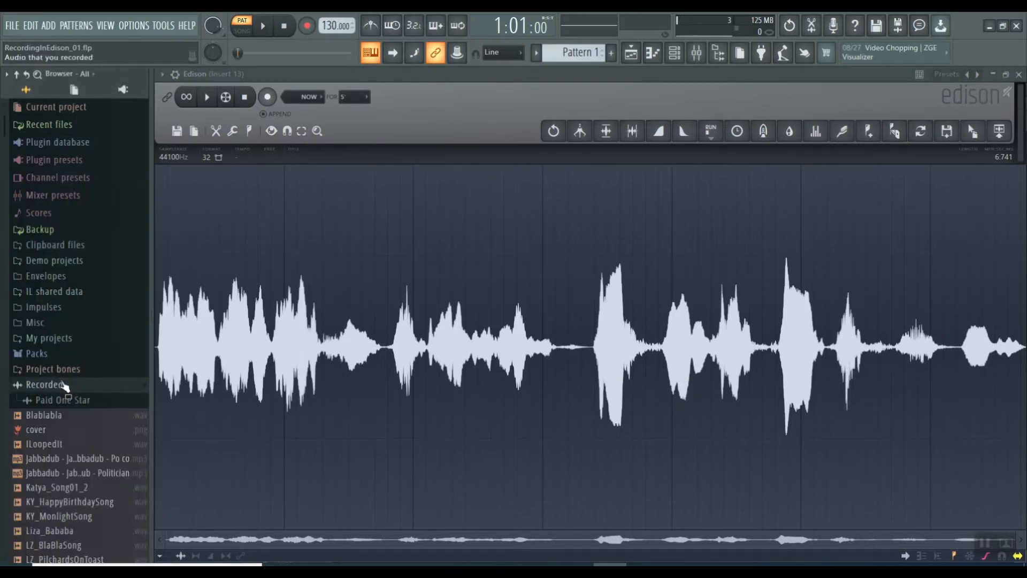
scroll(56, 414, down, 5)
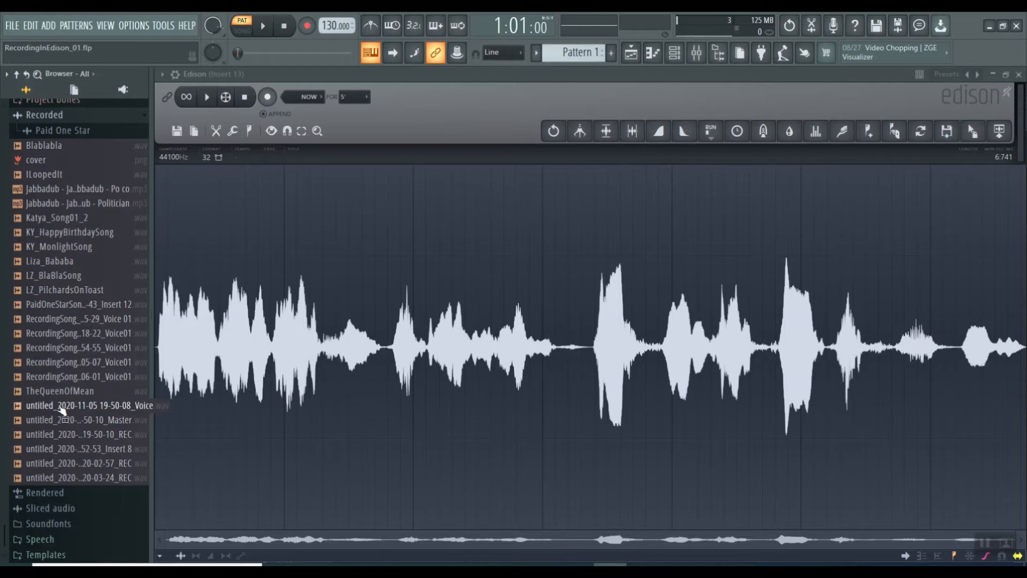
Copy the L_BlackSheepSong file from the Edison Samples folder using the sample save dialog, and cancel the save
click(177, 132)
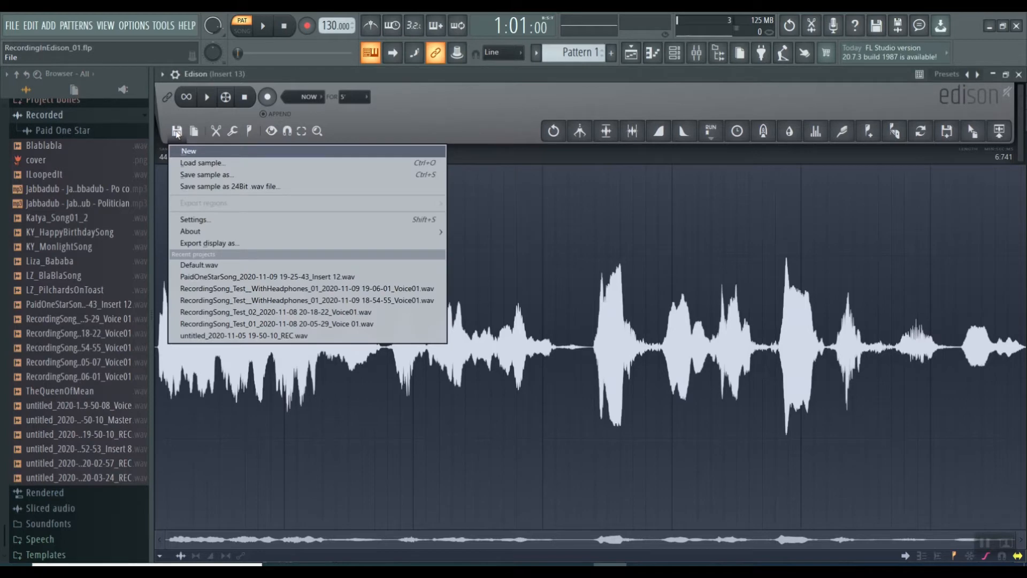
click(204, 175)
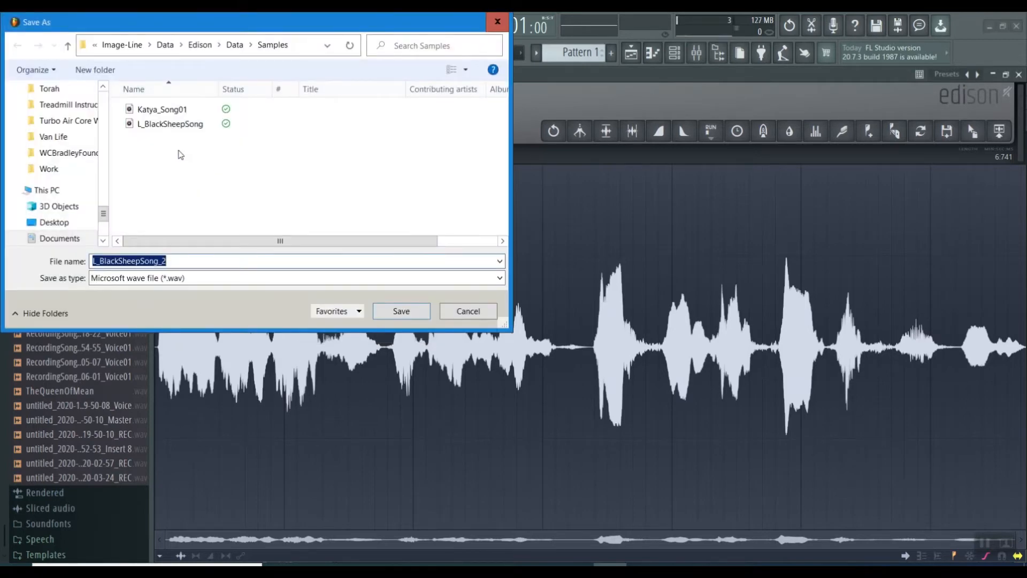
click(154, 127)
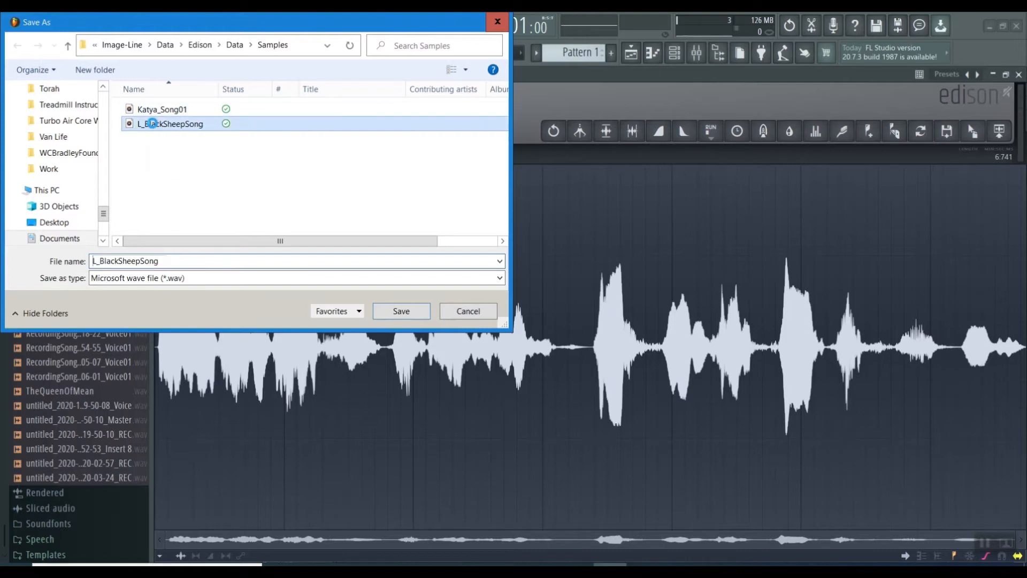
right_click(152, 123)
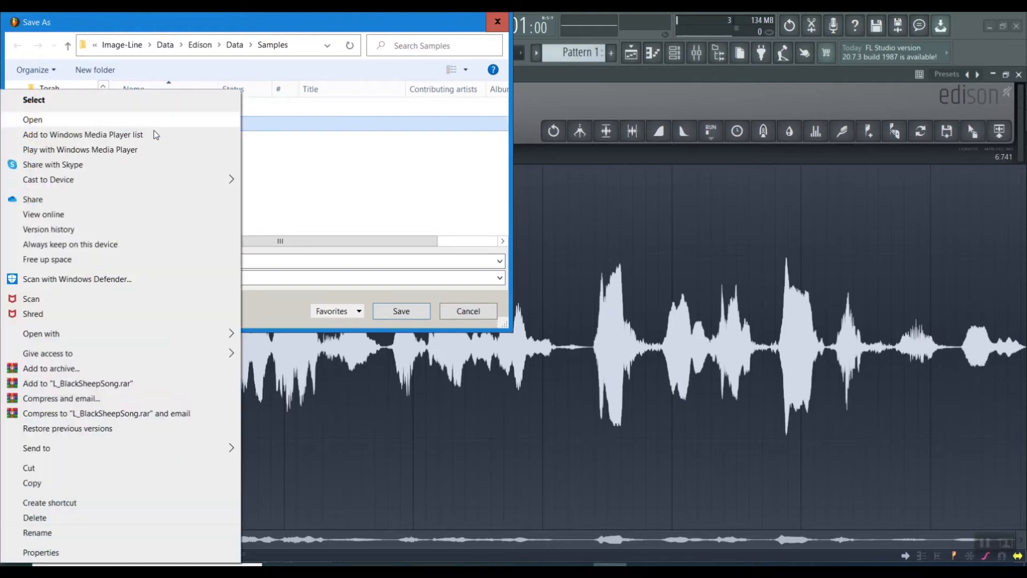
click(48, 484)
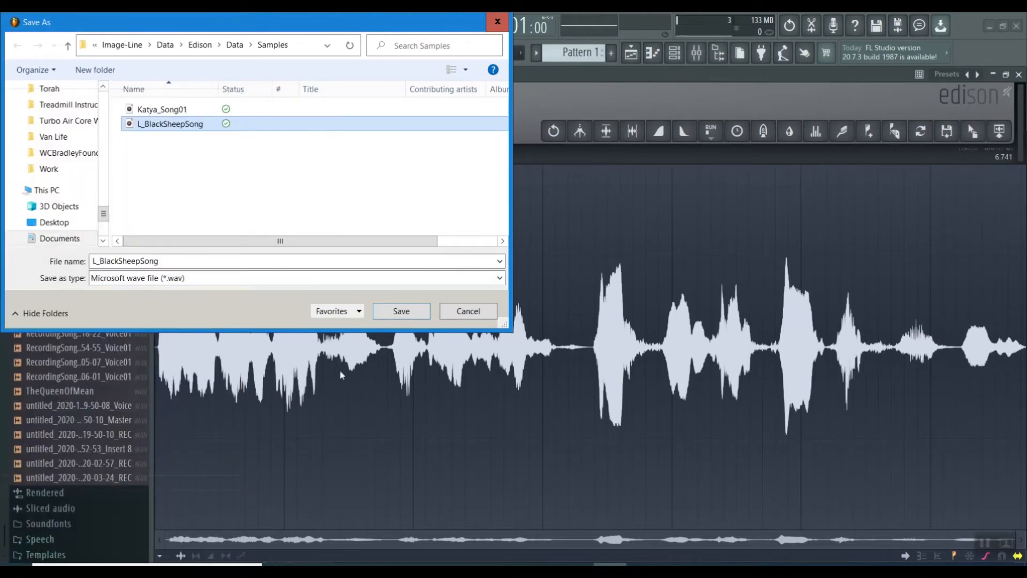
click(448, 314)
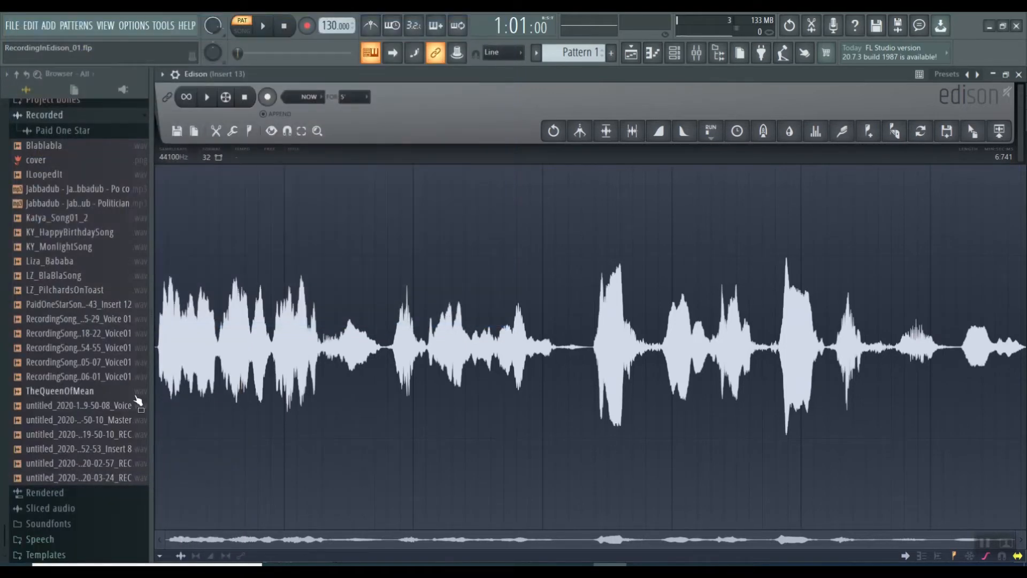
Open the browser's Recorded folder in File Explorer, paste the copied sample there, and minimize the window
scroll(114, 412, up, 6)
right_click(45, 377)
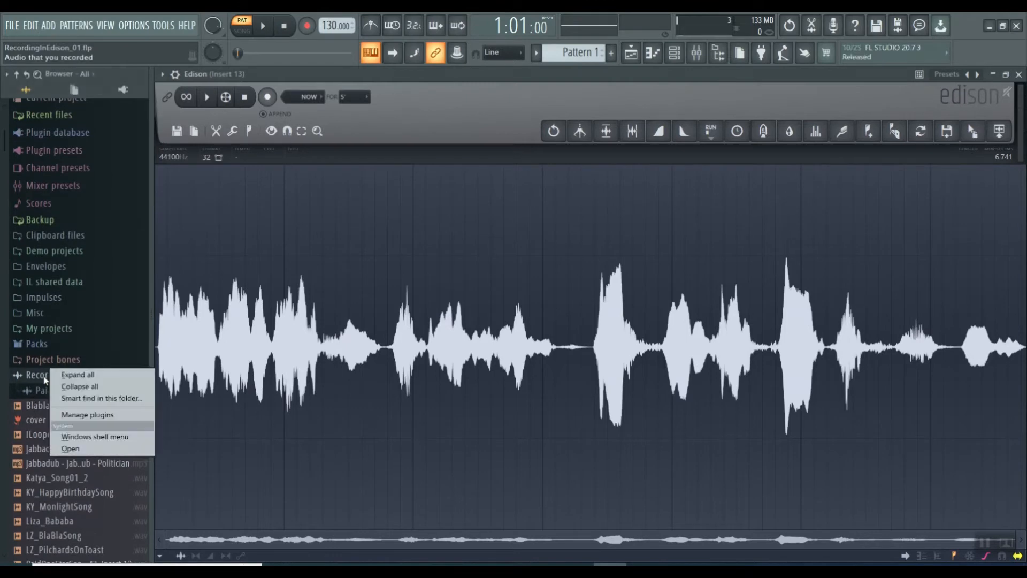
click(75, 449)
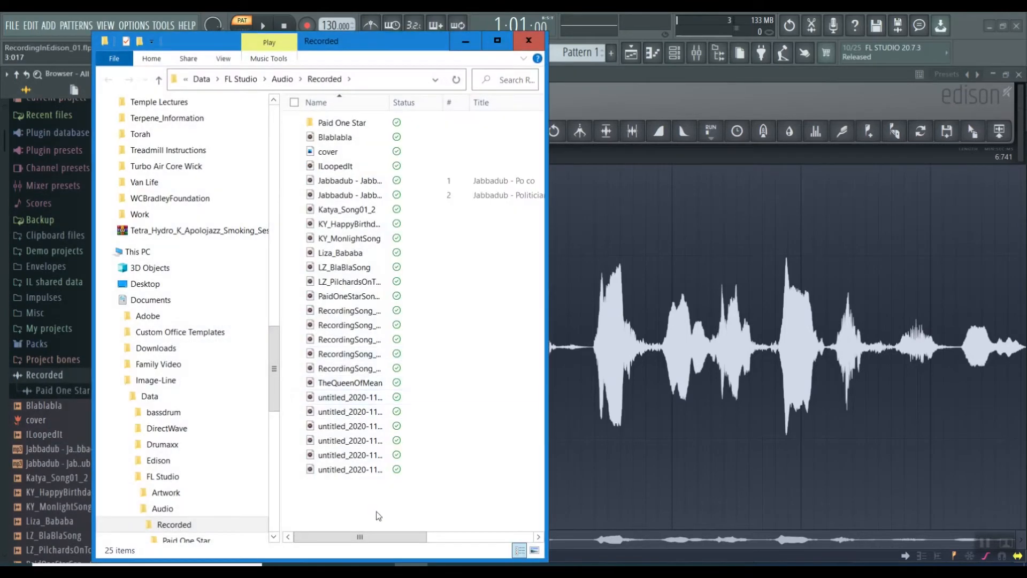
right_click(377, 485)
right_click(347, 515)
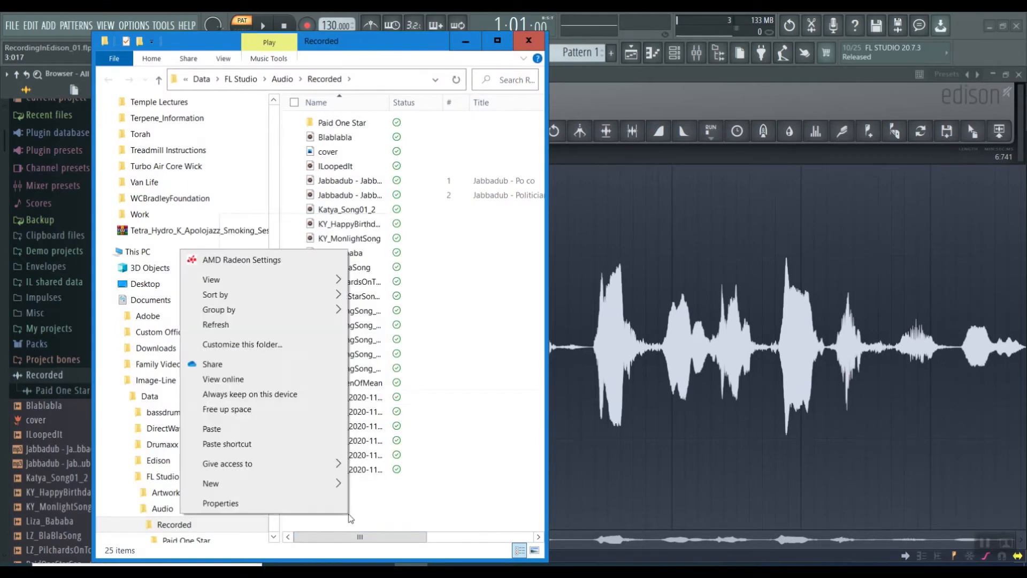
click(229, 428)
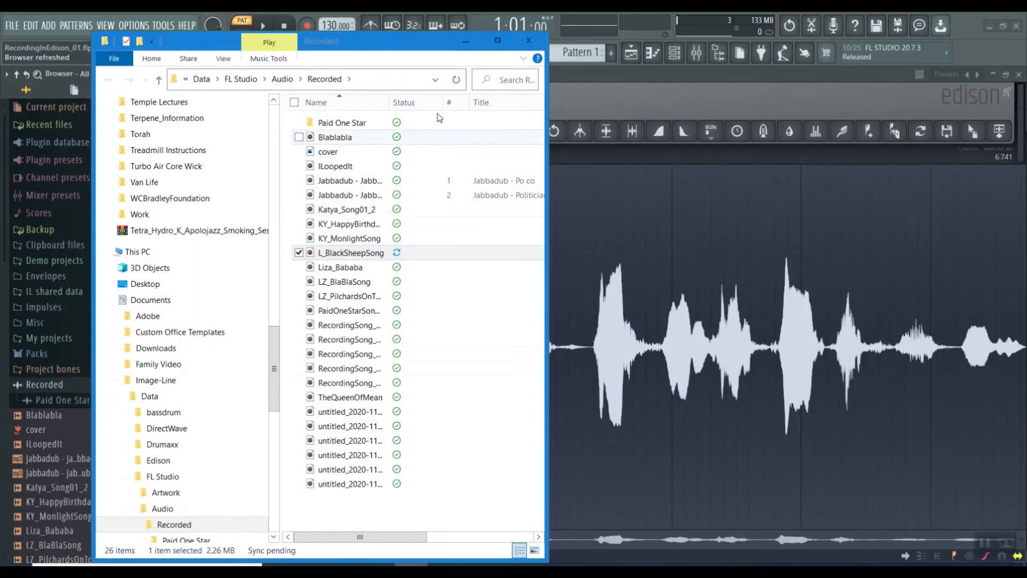
click(466, 41)
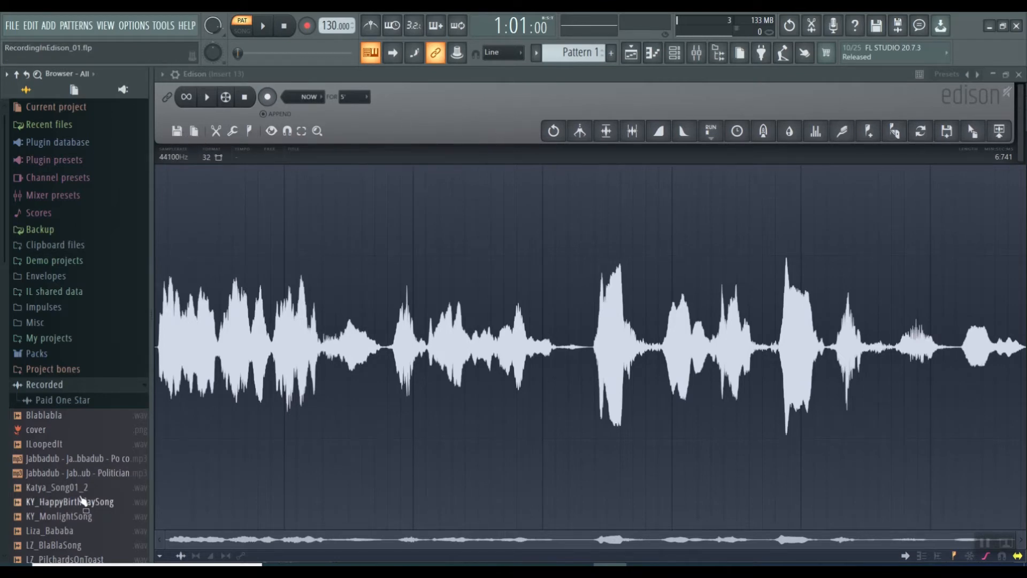
Reopen the Recorded folder in the browser and check that L_BlackSheepSong is listed
click(66, 386)
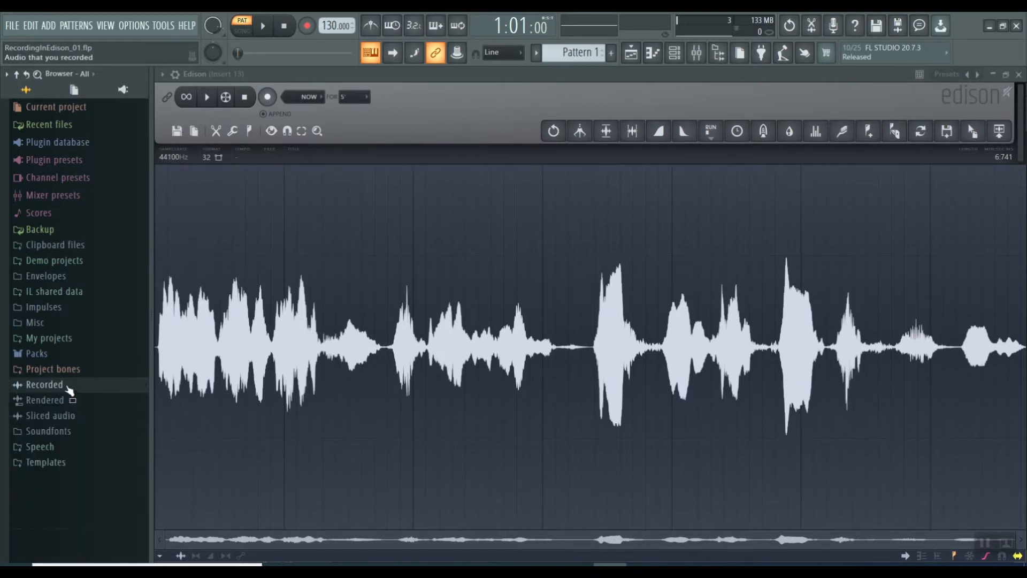
click(67, 385)
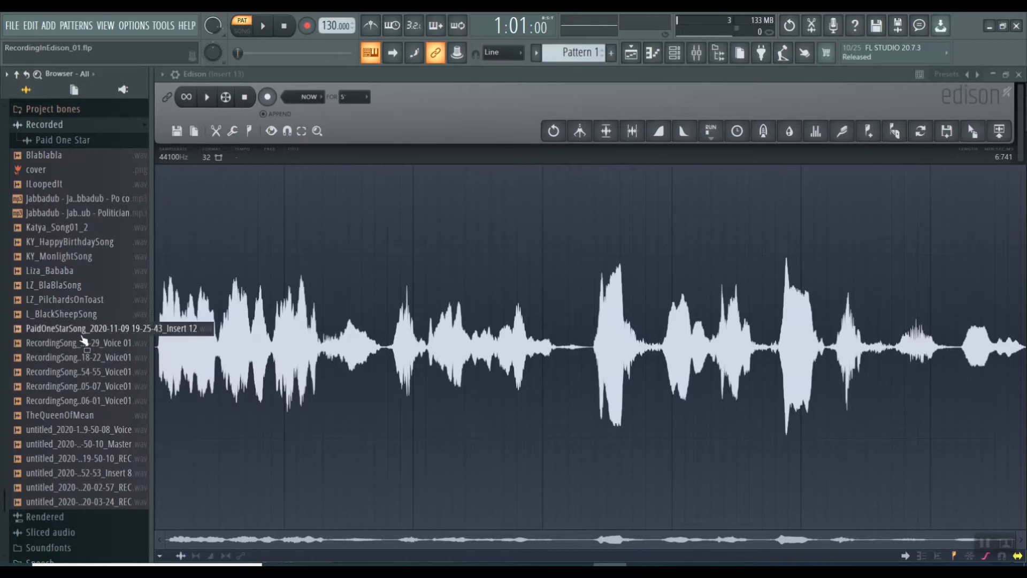
scroll(67, 440, up, 2)
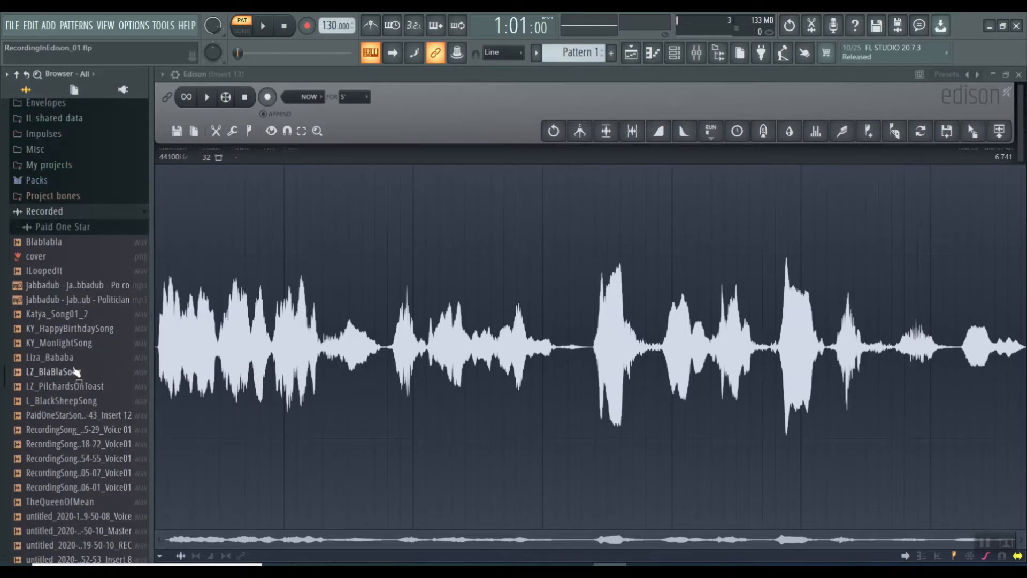
Expand the Paid One Star subfolder of Recorded to examine its samples, and collapse it again
click(75, 228)
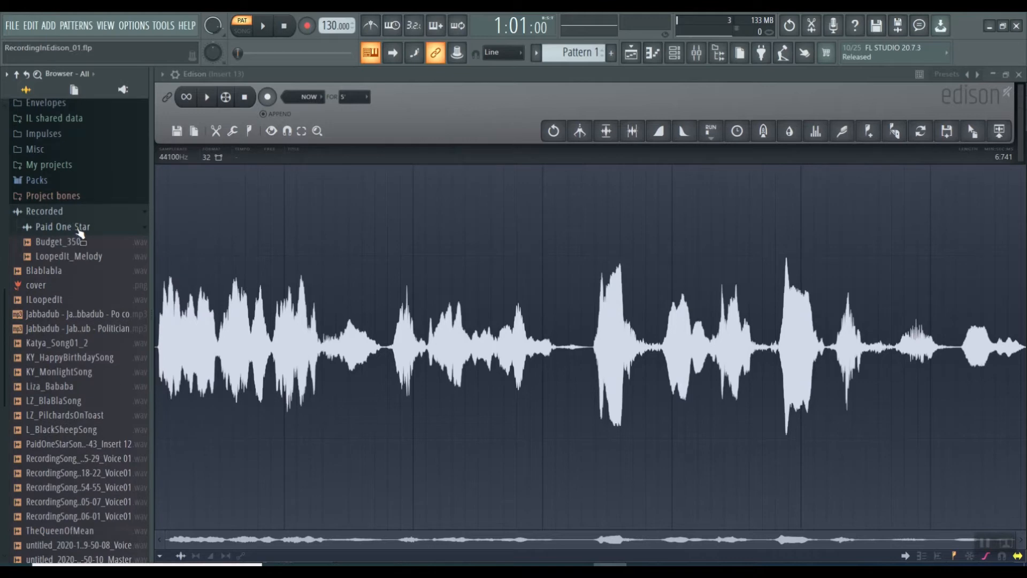
click(80, 229)
click(81, 229)
click(83, 229)
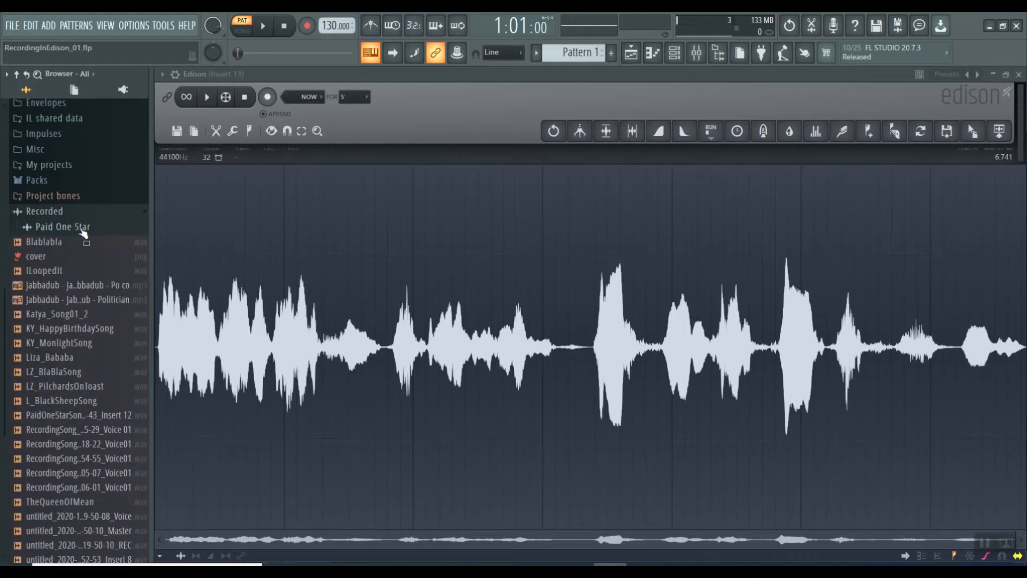
click(83, 229)
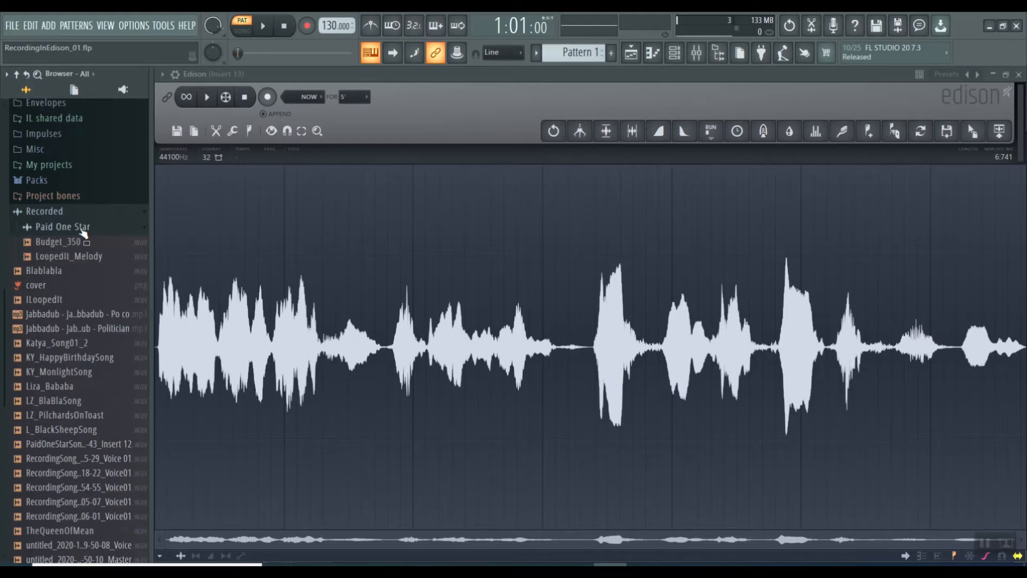
click(83, 229)
click(83, 229)
click(83, 229)
click(83, 229)
click(83, 229)
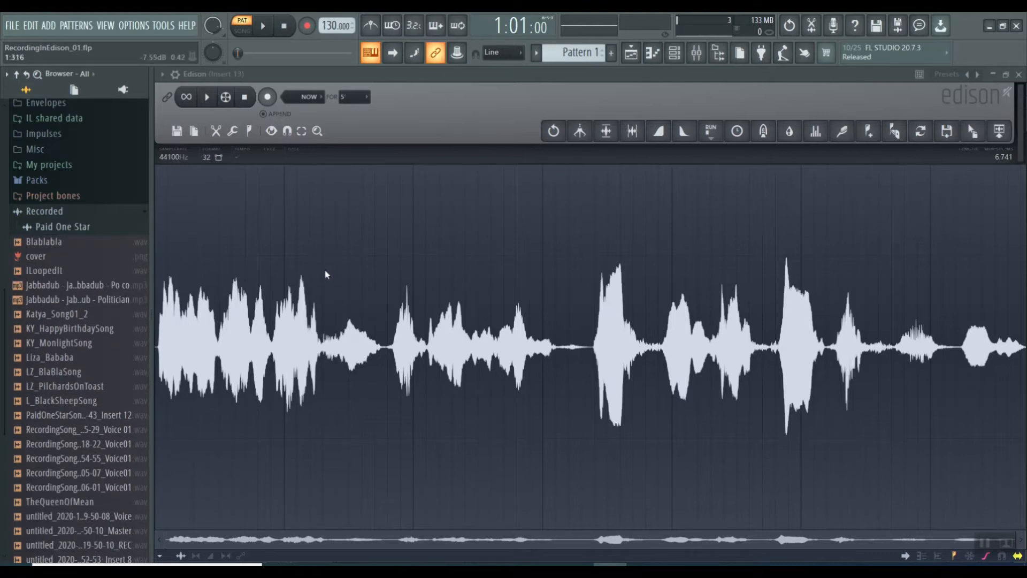
Open the Blur tool on the recording and preview it, lowering the mix to about 47%
click(791, 133)
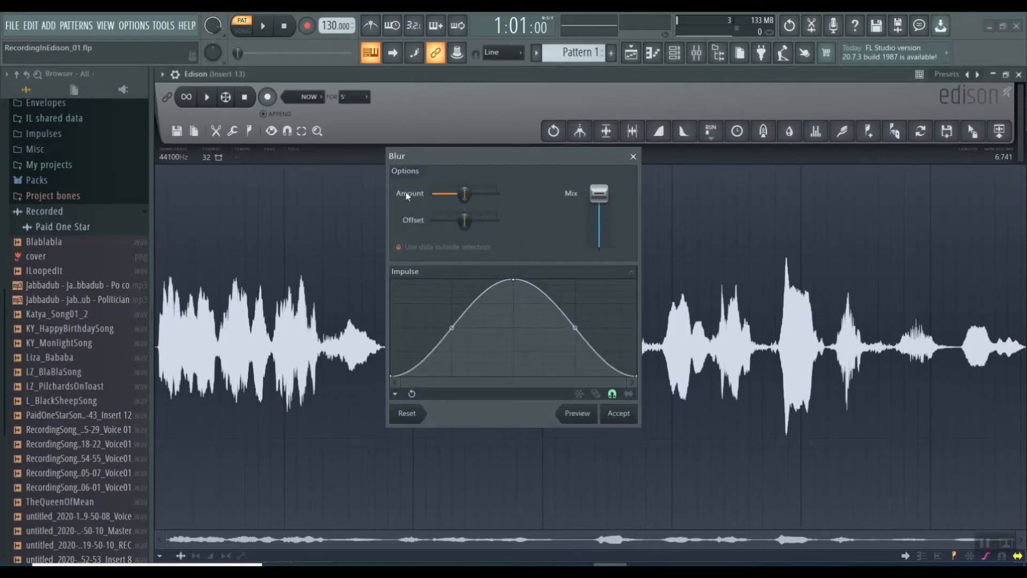
mouse_move(599, 194)
mouse_down()
mouse_move(600, 217)
mouse_move(599, 194)
mouse_up()
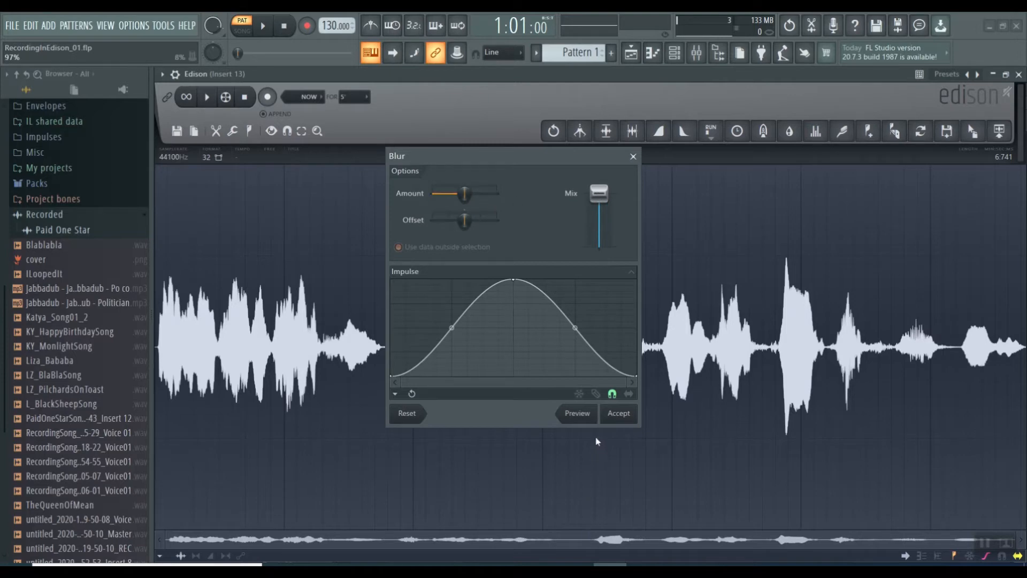
click(576, 413)
click(577, 416)
drag(599, 193, 598, 221)
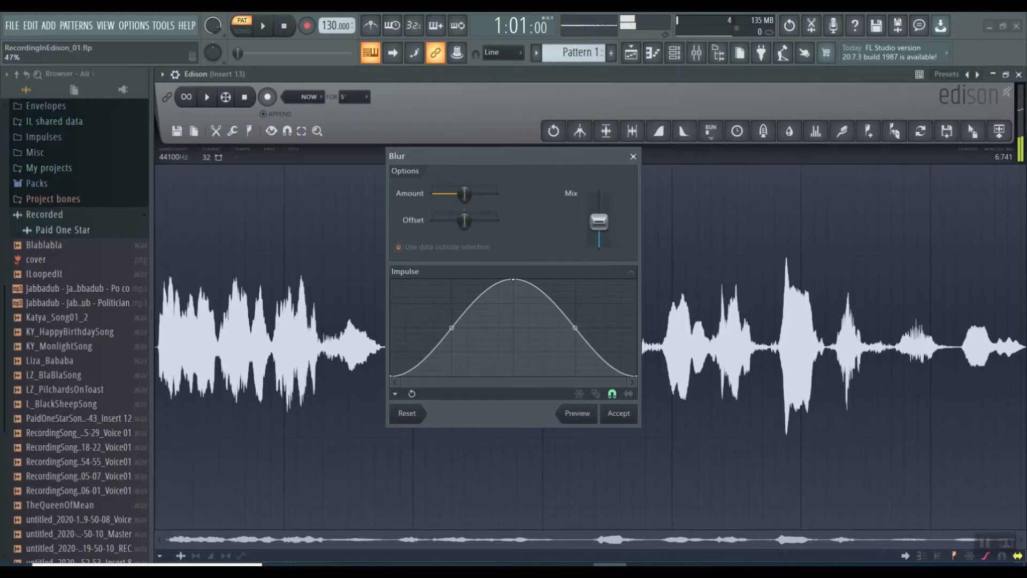
click(587, 418)
Preview the blur with a lower amount, a higher mix and the maximum amount, and close the tool without accepting
drag(465, 194, 465, 213)
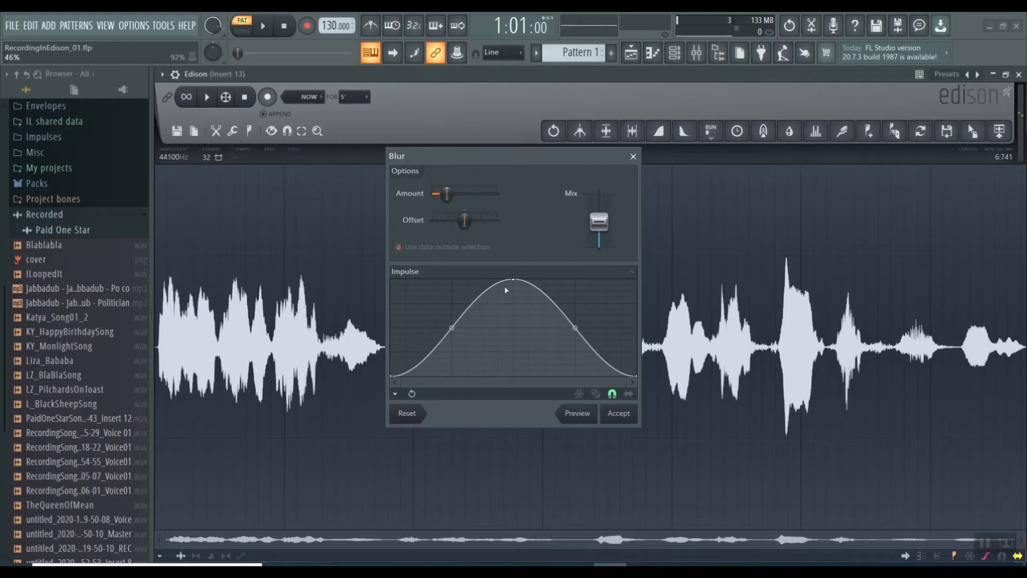
click(576, 417)
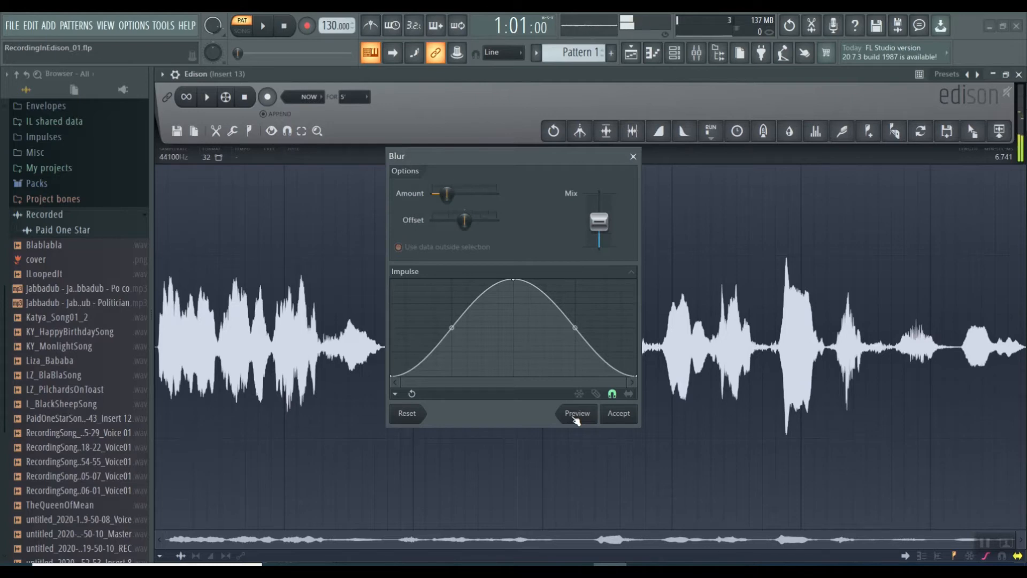
drag(599, 221, 599, 210)
click(581, 421)
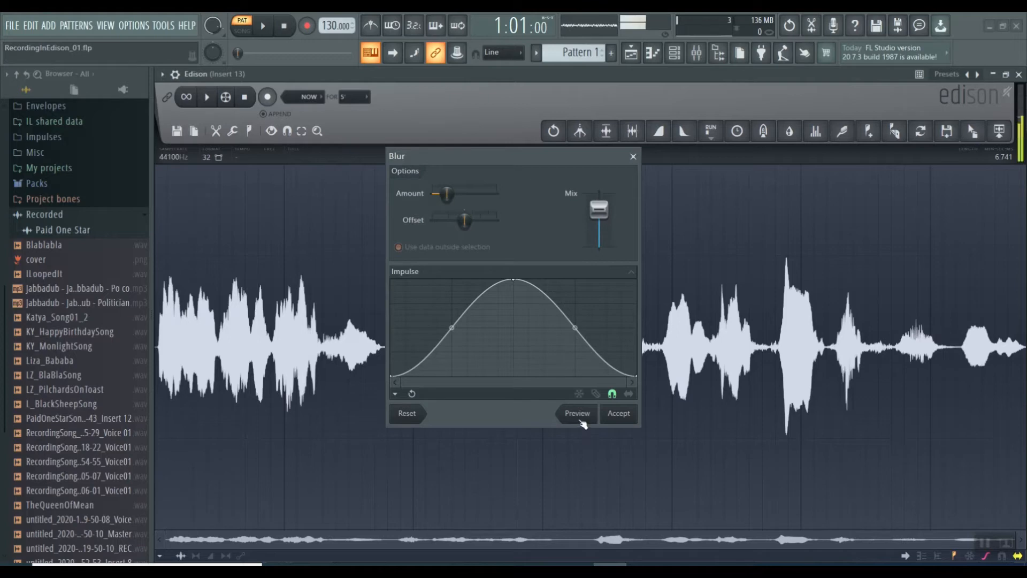
drag(446, 193, 496, 194)
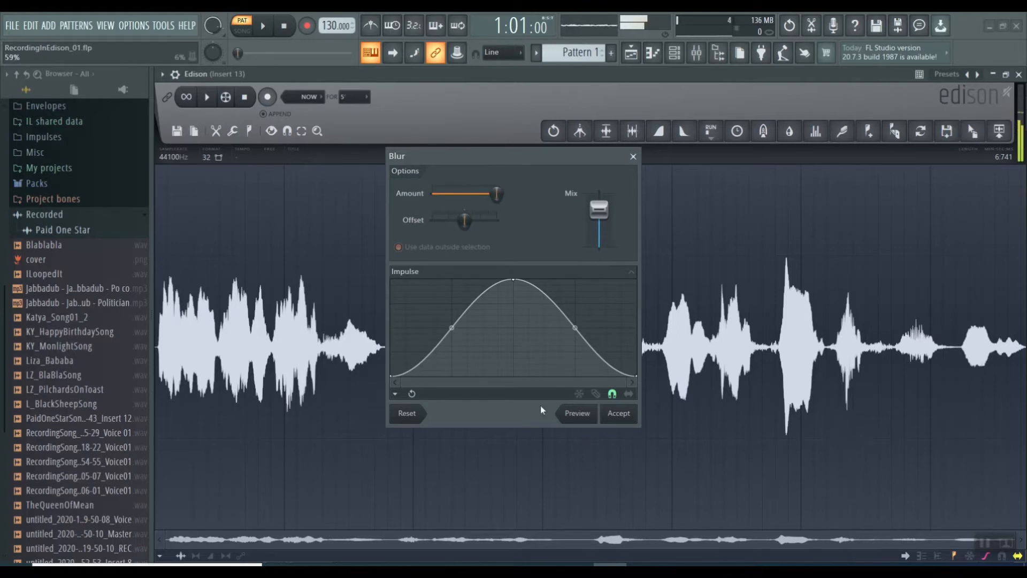
click(588, 415)
click(633, 156)
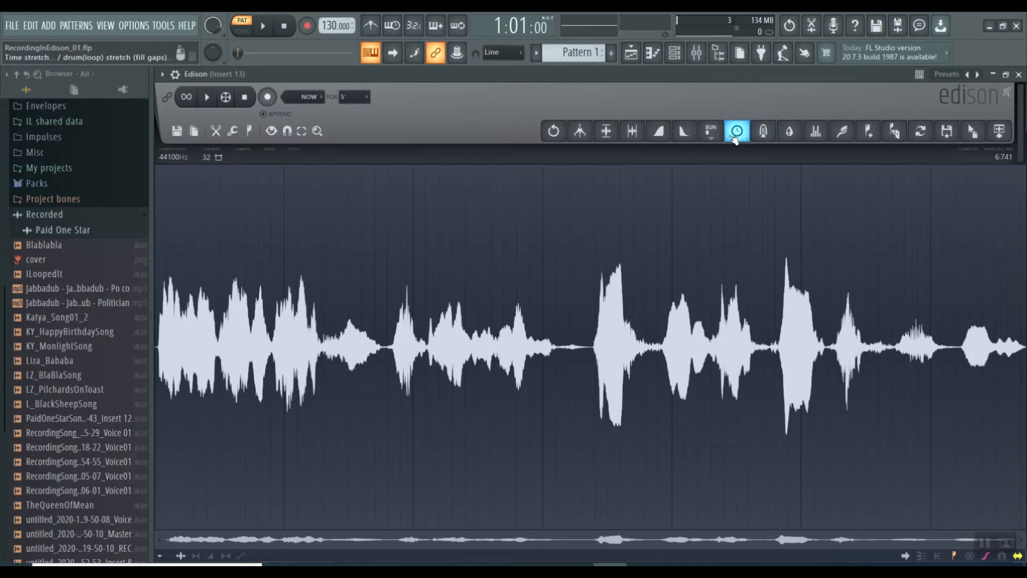
Open Convolution reverb on the recording and preview it while lowering the wet level to 50% and further toward the minimum
click(763, 132)
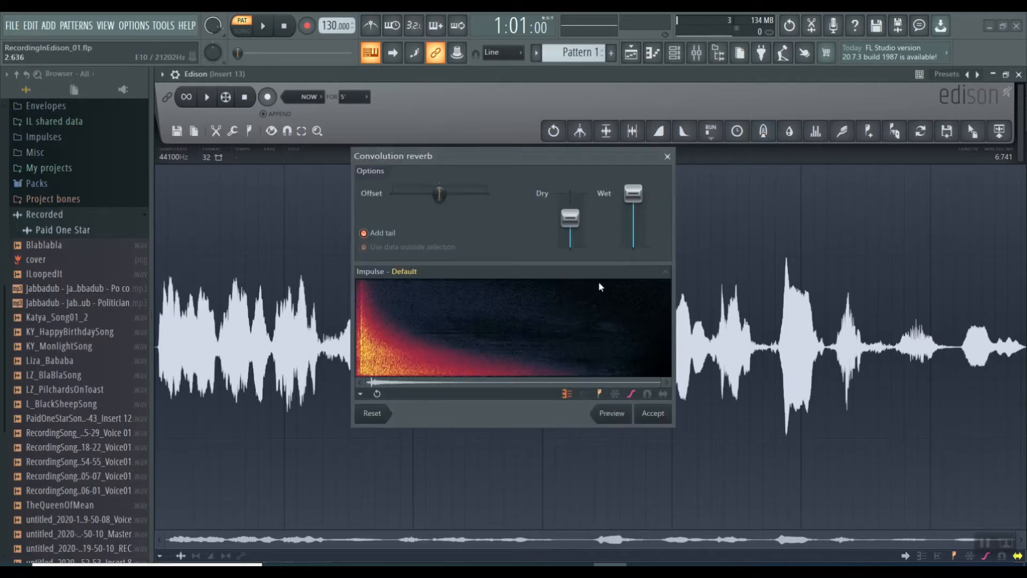
drag(633, 193, 633, 203)
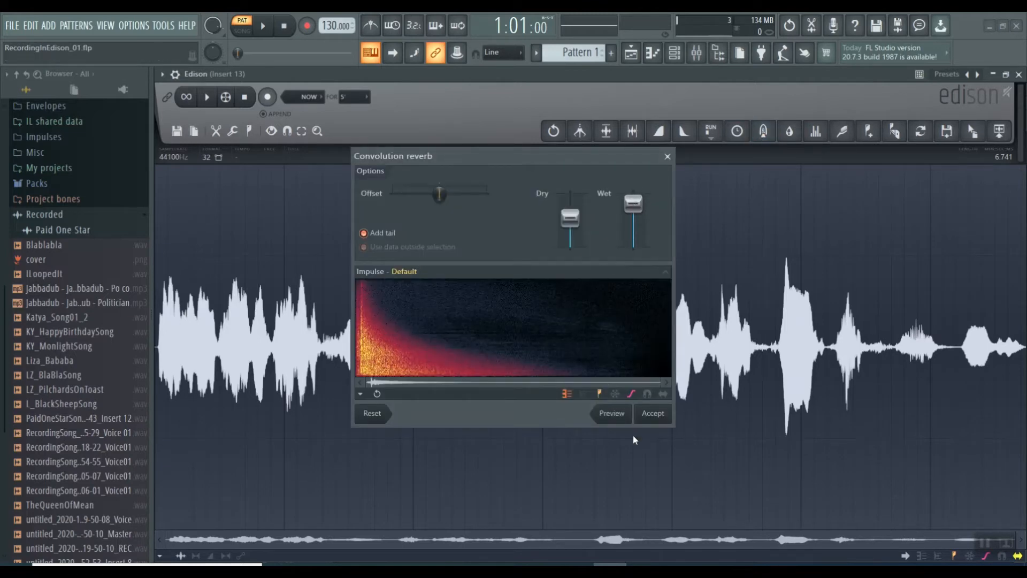
click(607, 415)
drag(636, 217, 634, 226)
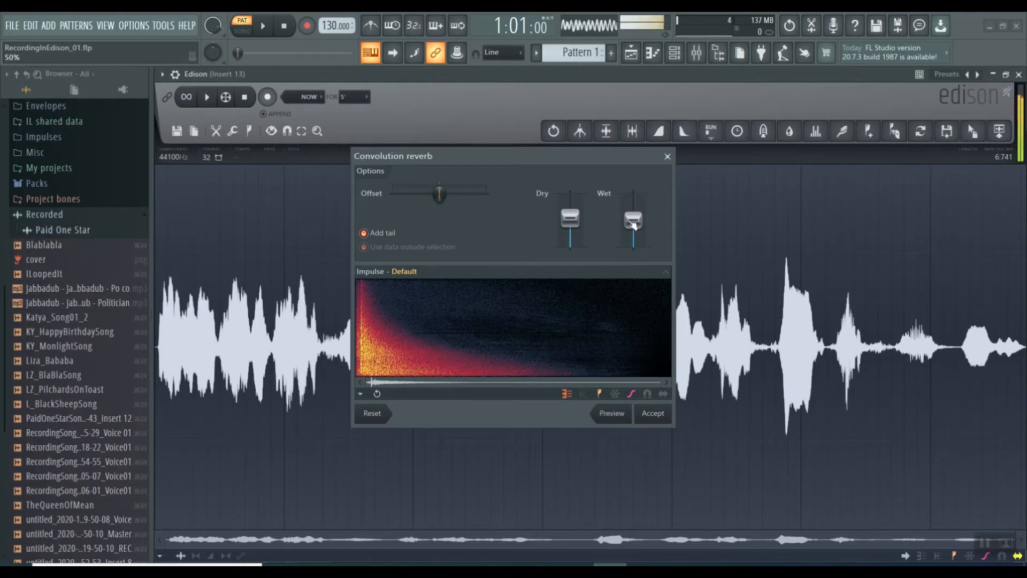
click(609, 421)
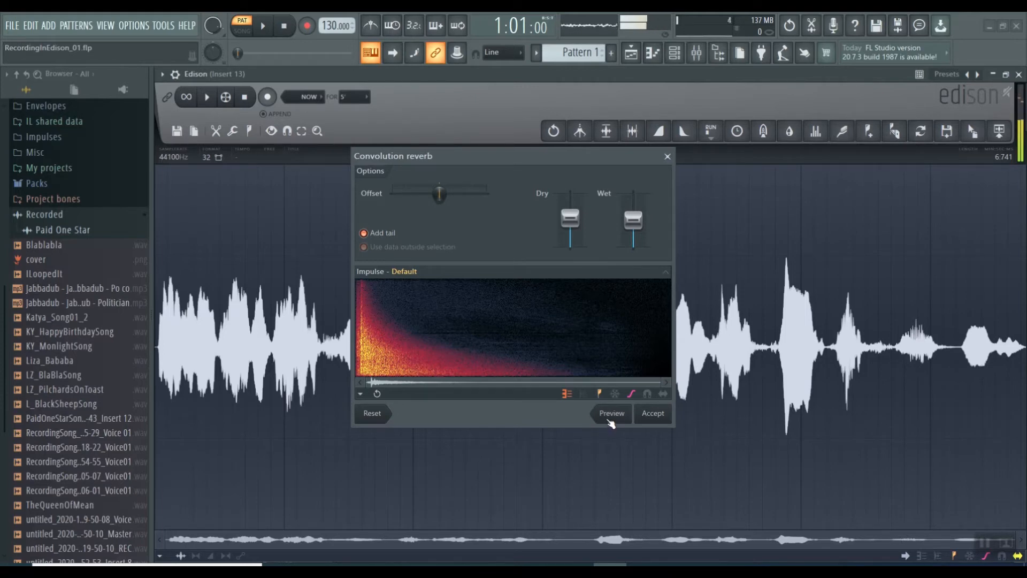
drag(633, 219, 631, 231)
click(611, 416)
drag(633, 232, 633, 236)
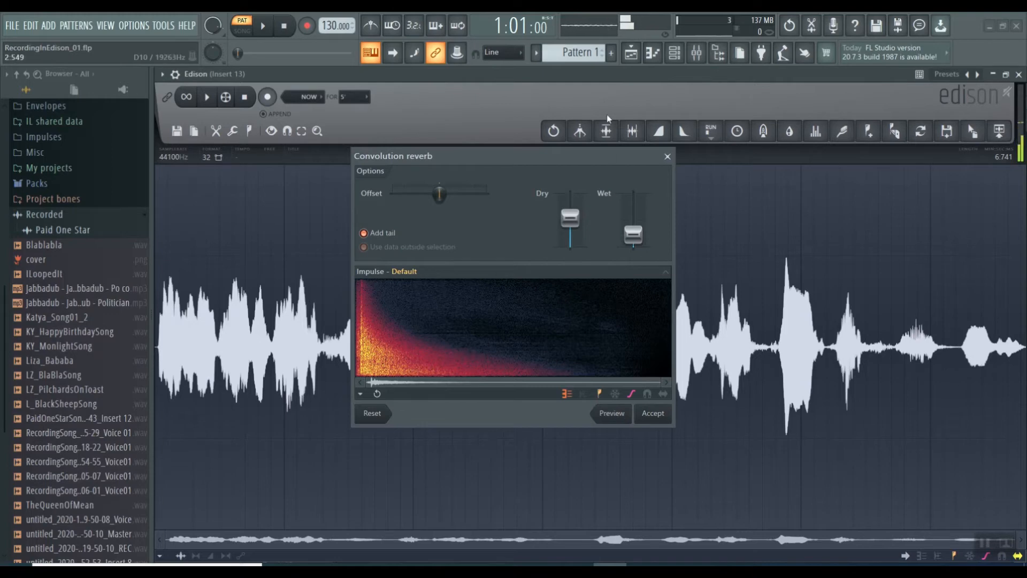
Preview the reverb with the dry level at 100% and near the minimum, and close the tool without accepting
drag(570, 219, 571, 193)
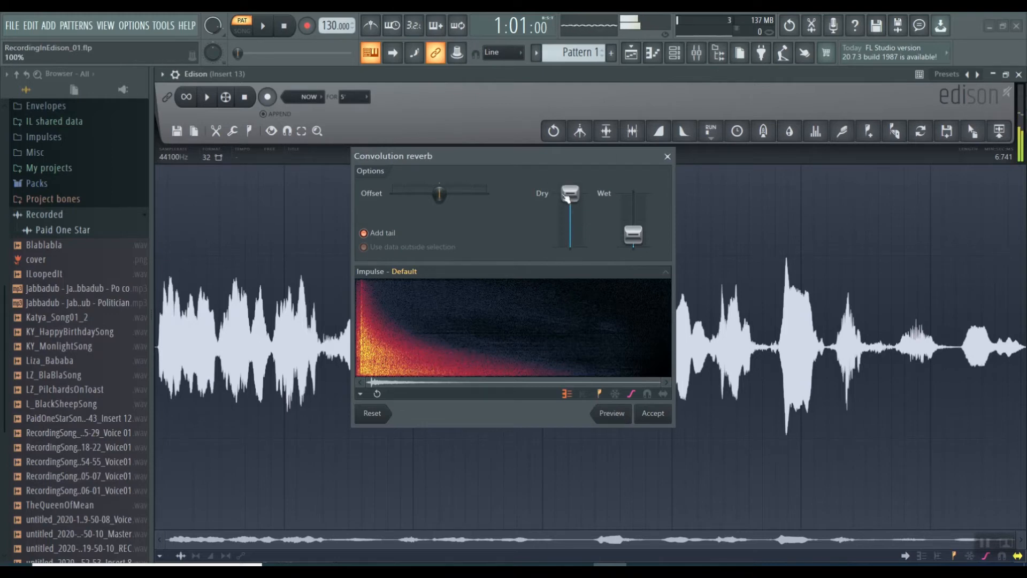
click(607, 413)
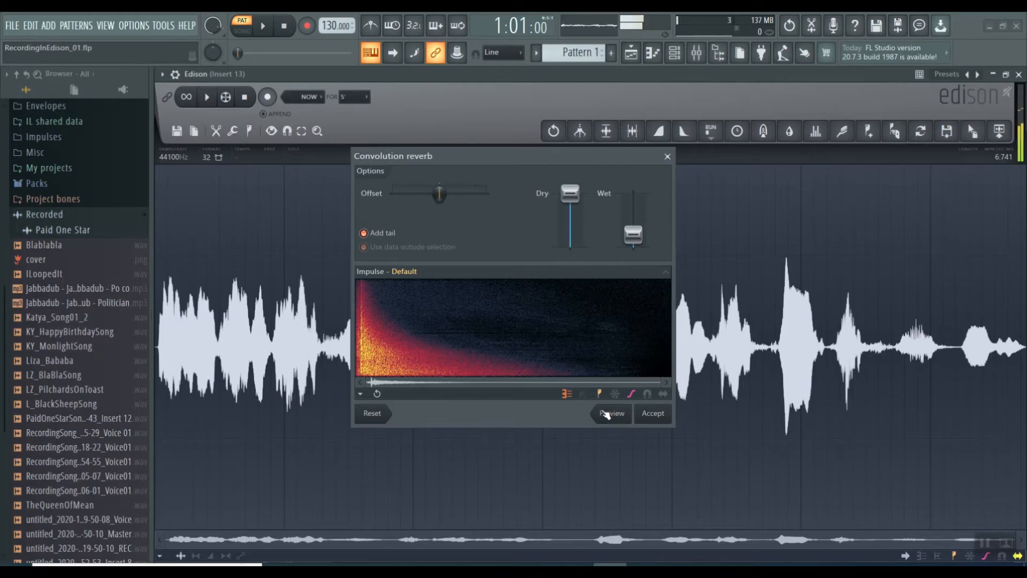
drag(570, 193, 571, 244)
click(612, 414)
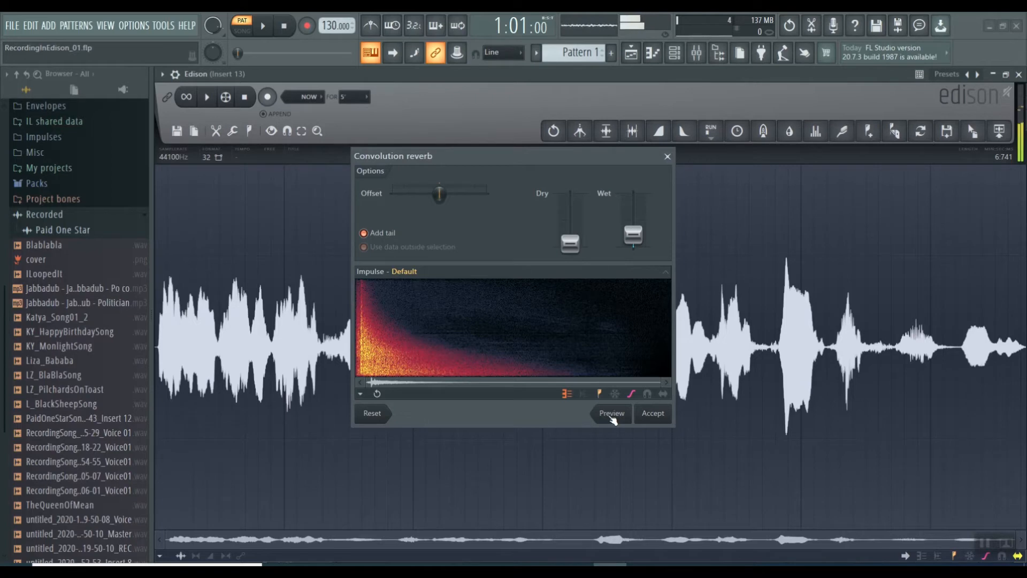
click(667, 156)
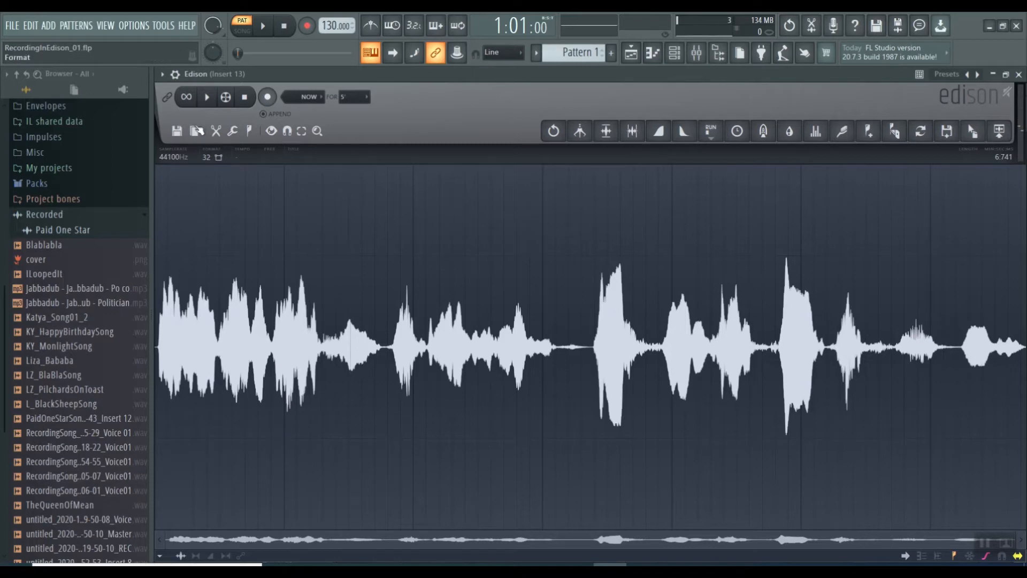
Play the recording, close its Edison window, and open a new Edison instance on mixer Insert 13
click(207, 97)
click(1020, 74)
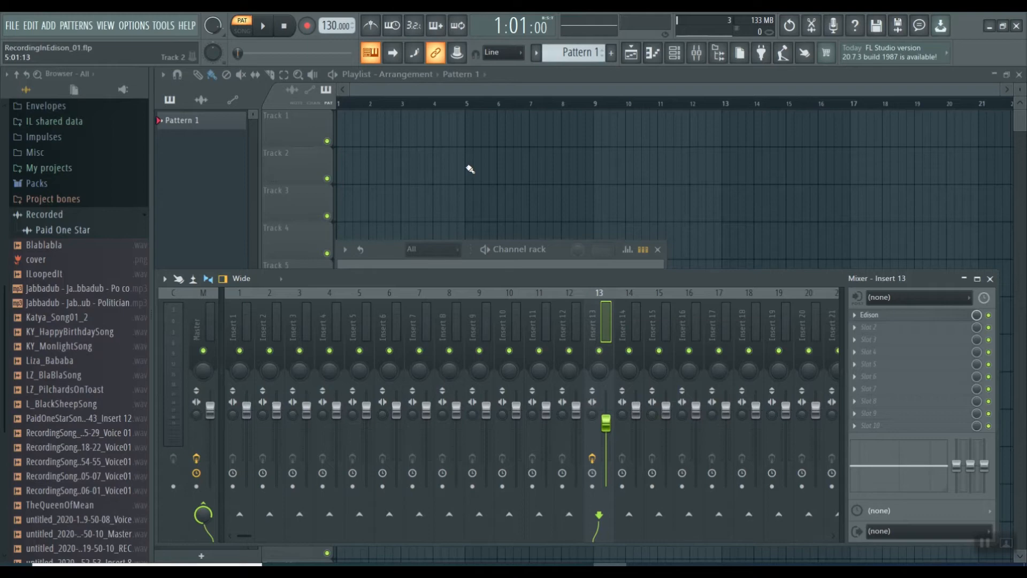
key(ctrl+e)
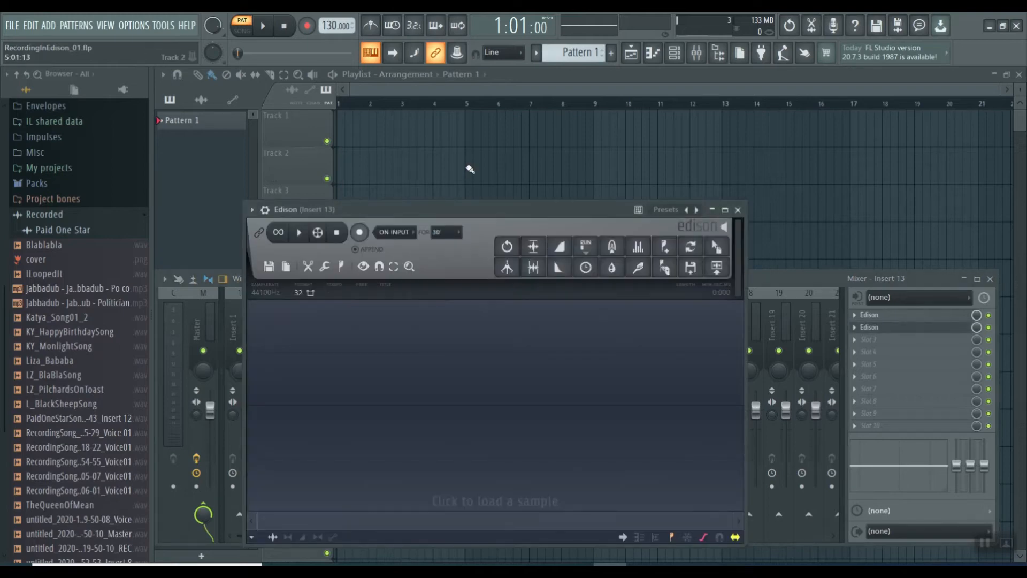
Reopen the original Edison from slot 1 of Insert 13 and delete the L_BlackSheepSong audio from it
click(885, 316)
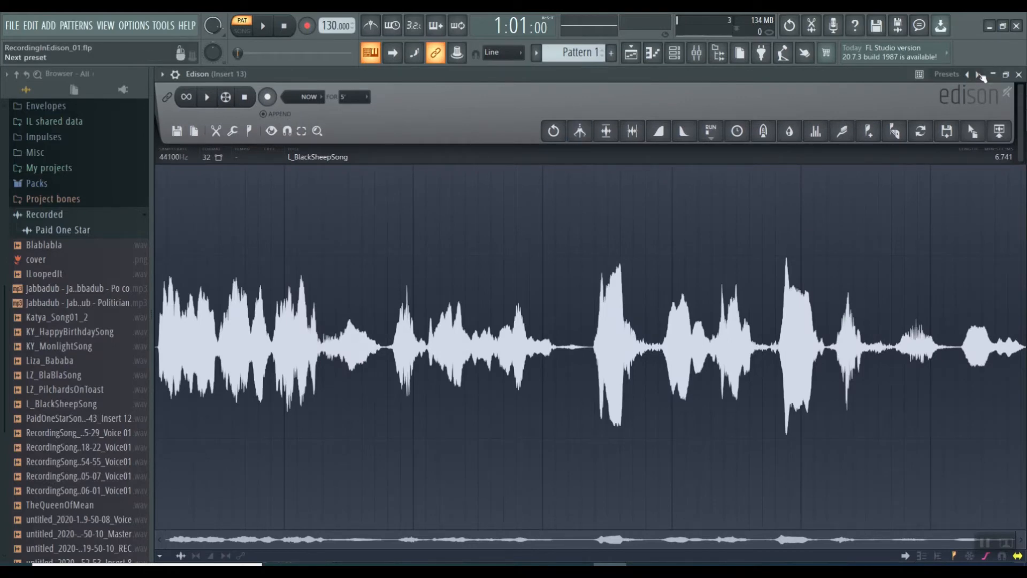
click(1019, 75)
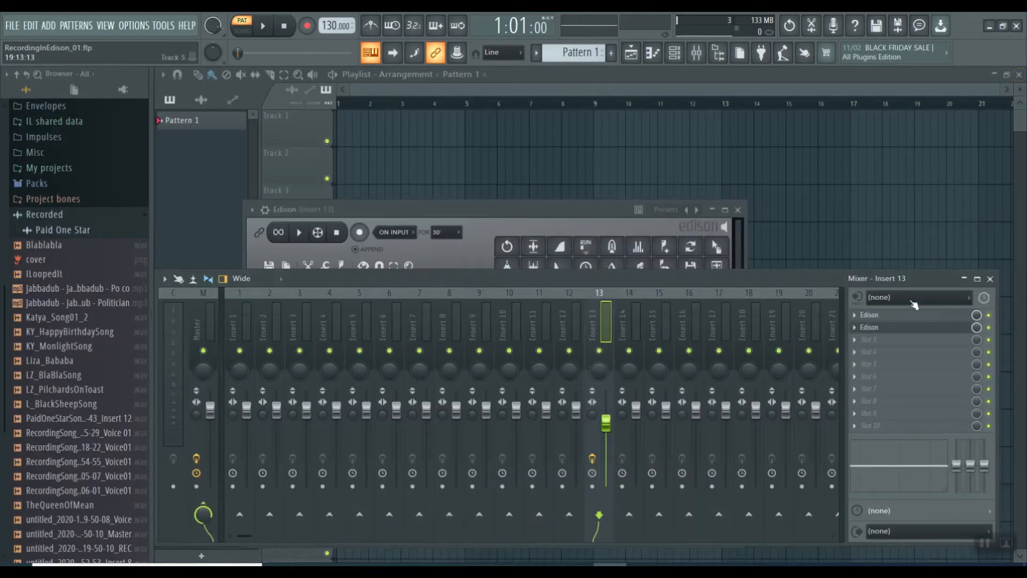
click(882, 316)
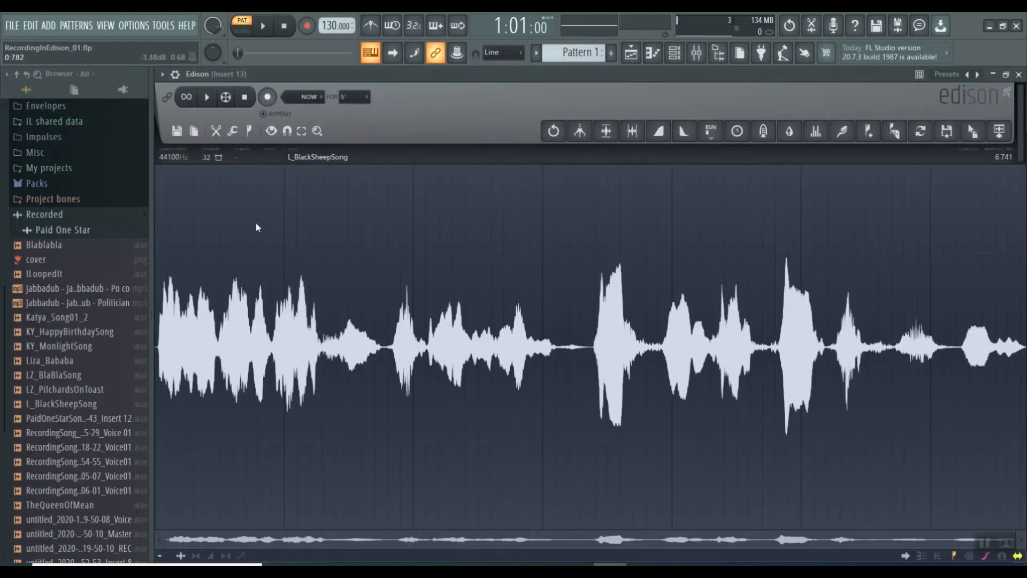
key(Delete)
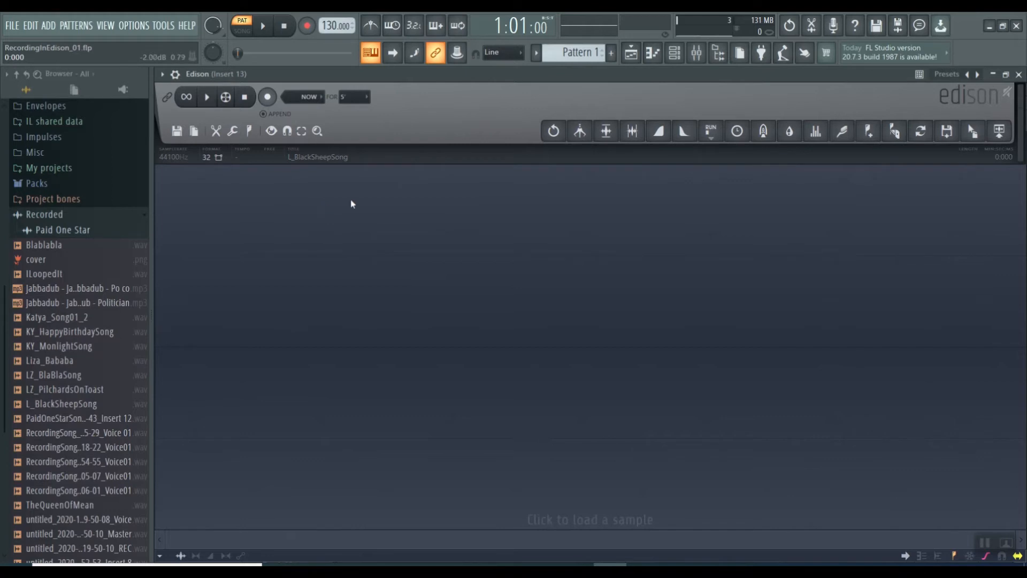
Bring up the mixer, check the slot 1 Edison on Insert 13, and close its window
click(697, 53)
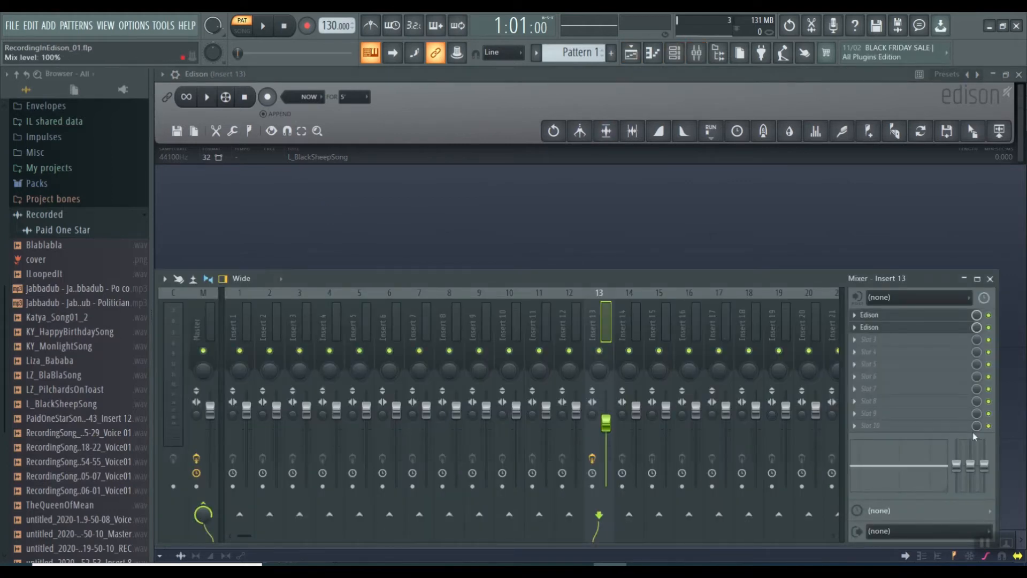
click(898, 317)
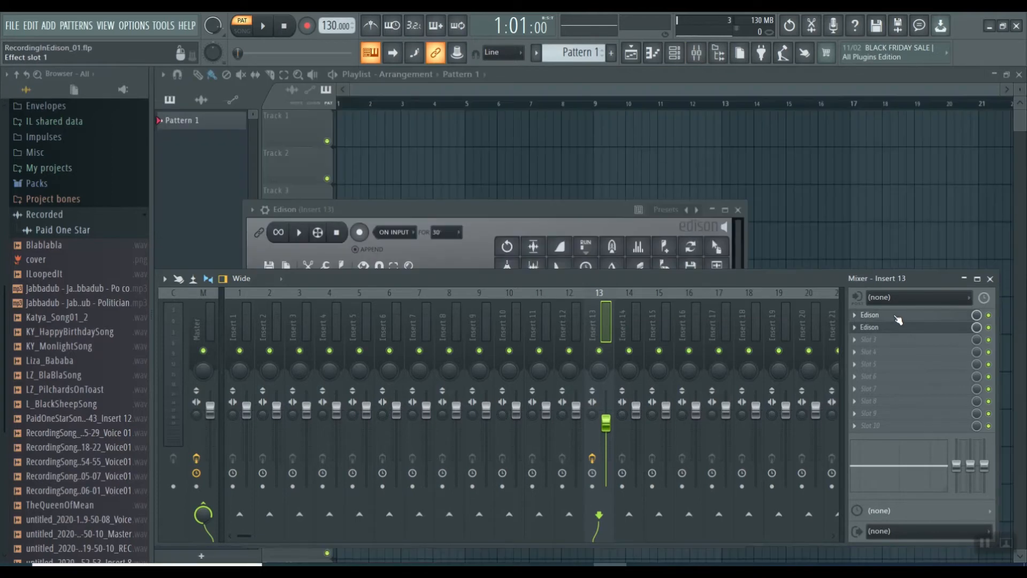
click(896, 318)
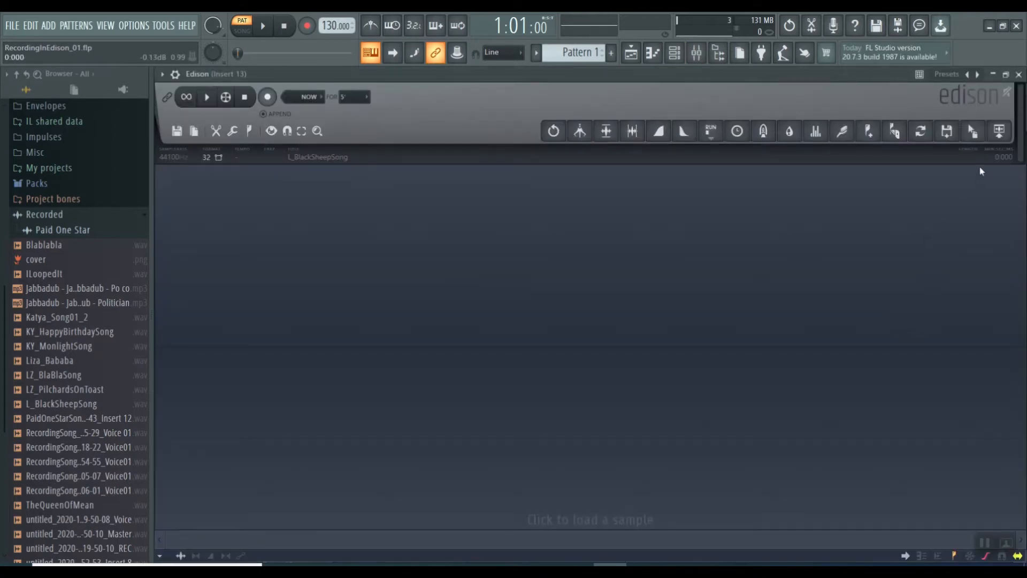
click(1019, 76)
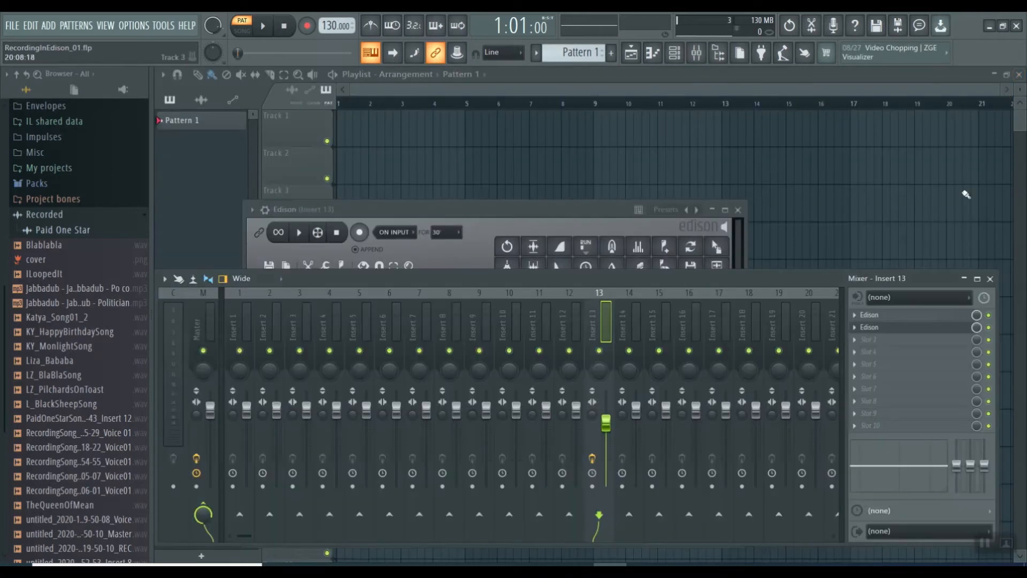
click(857, 328)
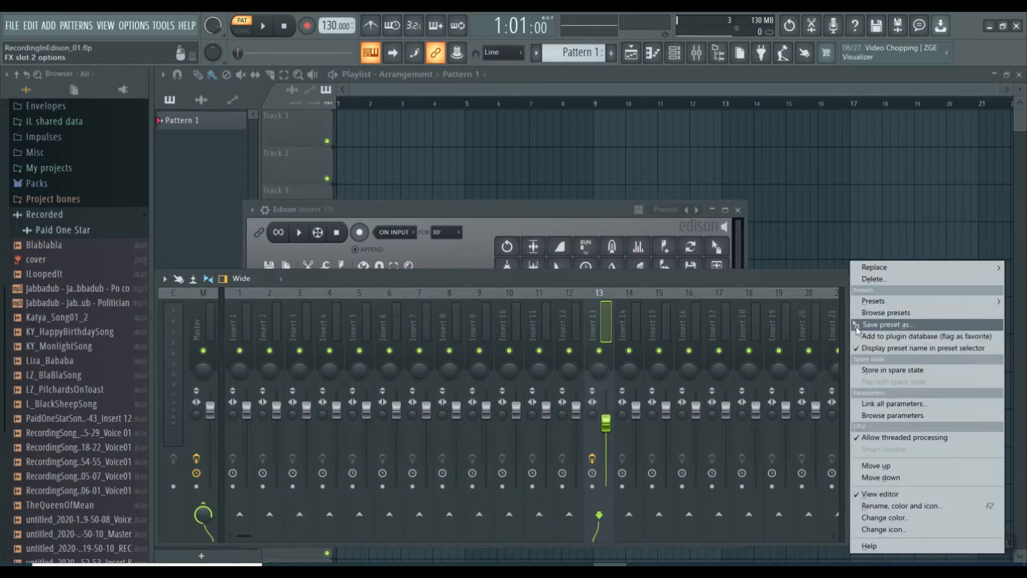
click(857, 325)
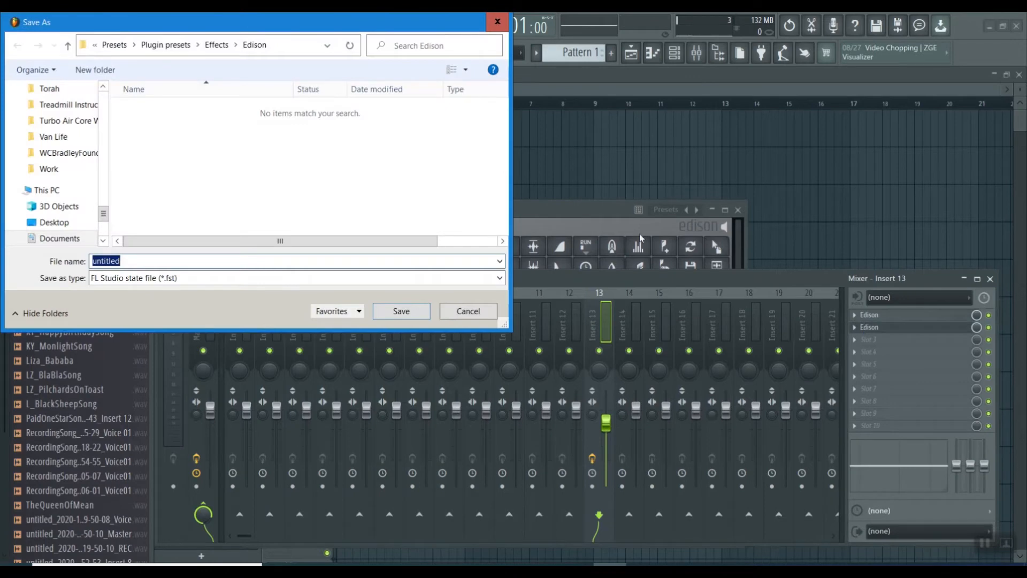
click(498, 22)
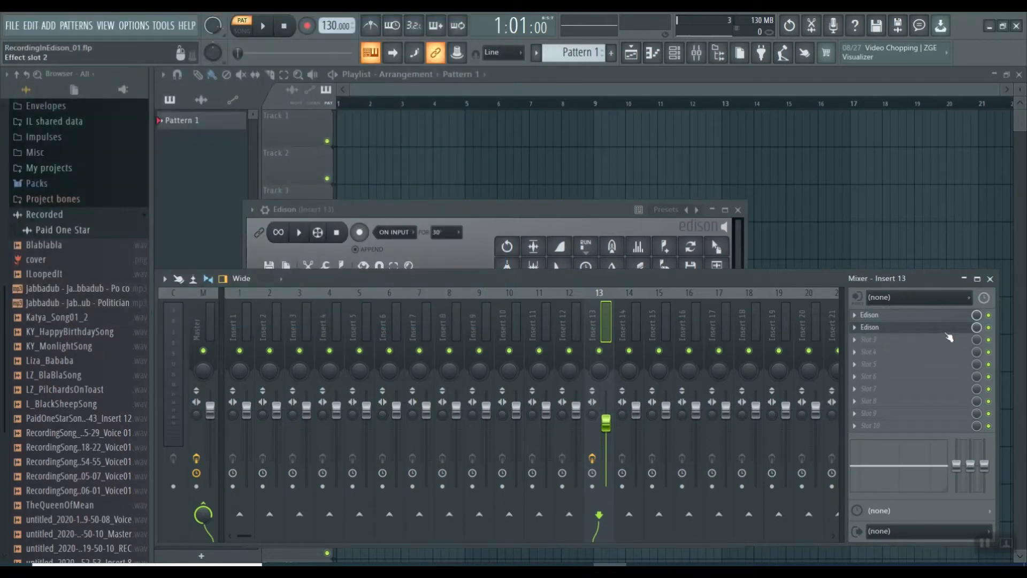
Delete the extra Edison instance from slot 2 of Insert 13 and reopen the one in slot 1
click(876, 328)
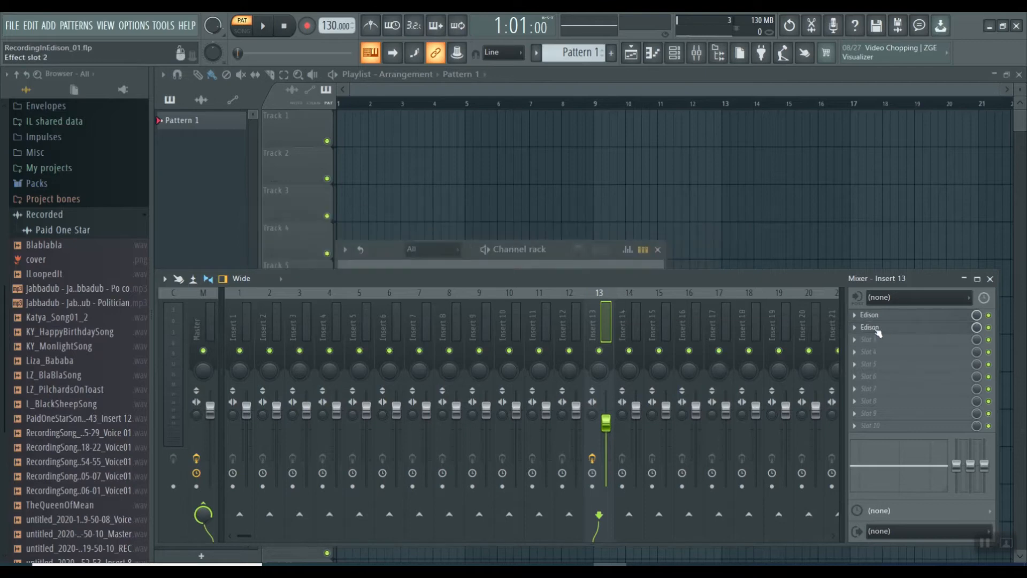
click(886, 328)
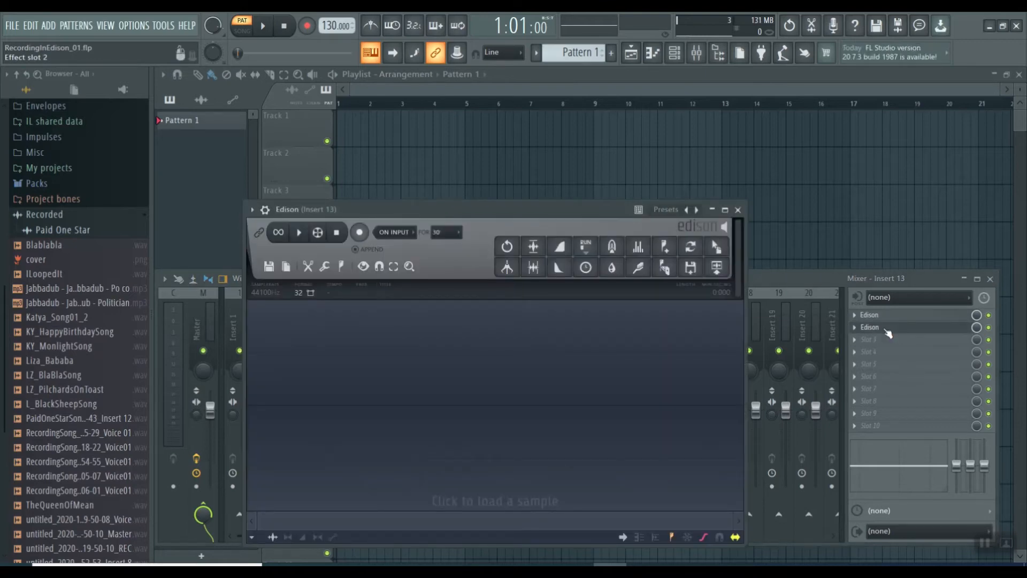
click(886, 328)
click(855, 327)
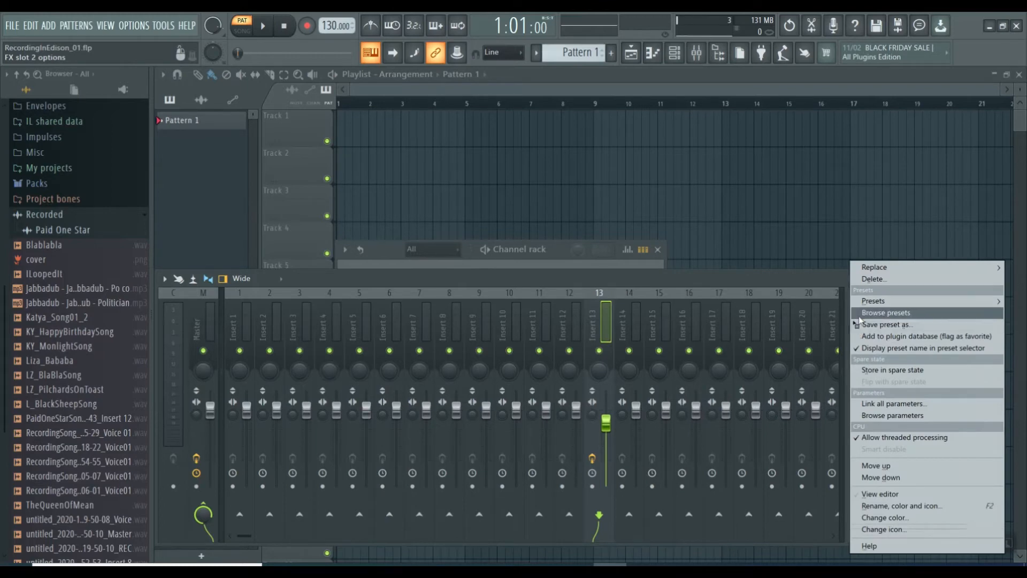
click(866, 279)
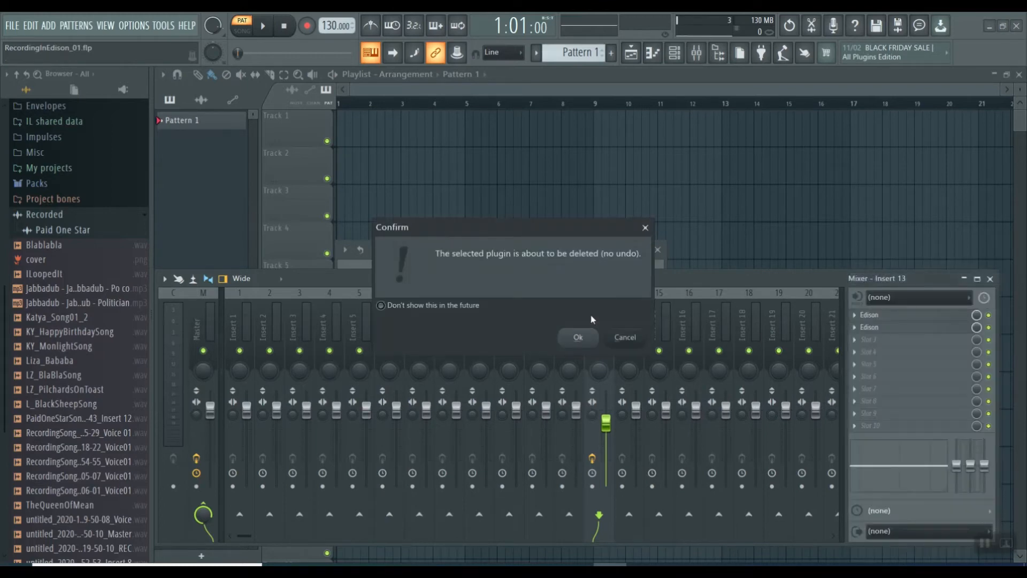
click(577, 337)
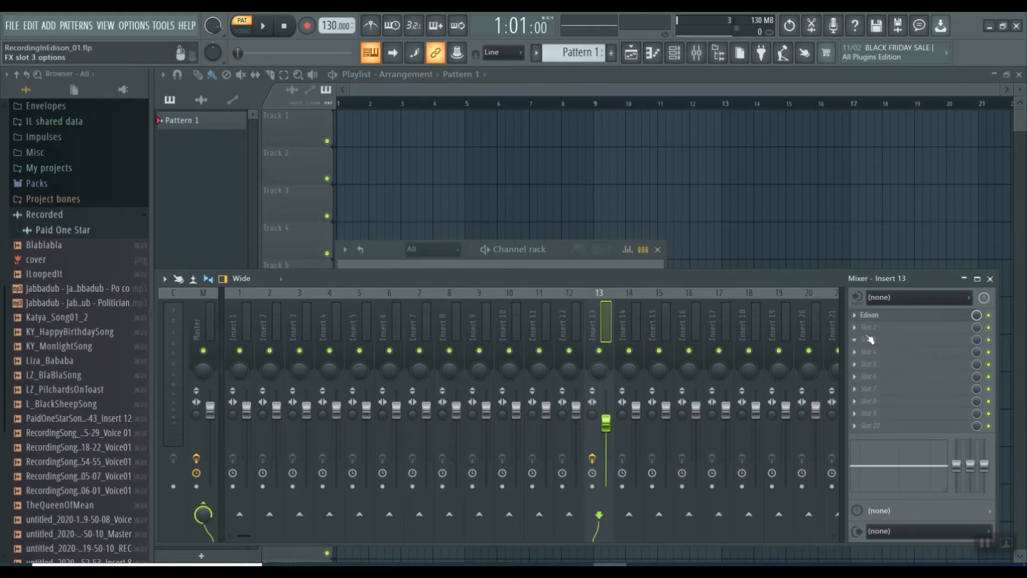
click(874, 315)
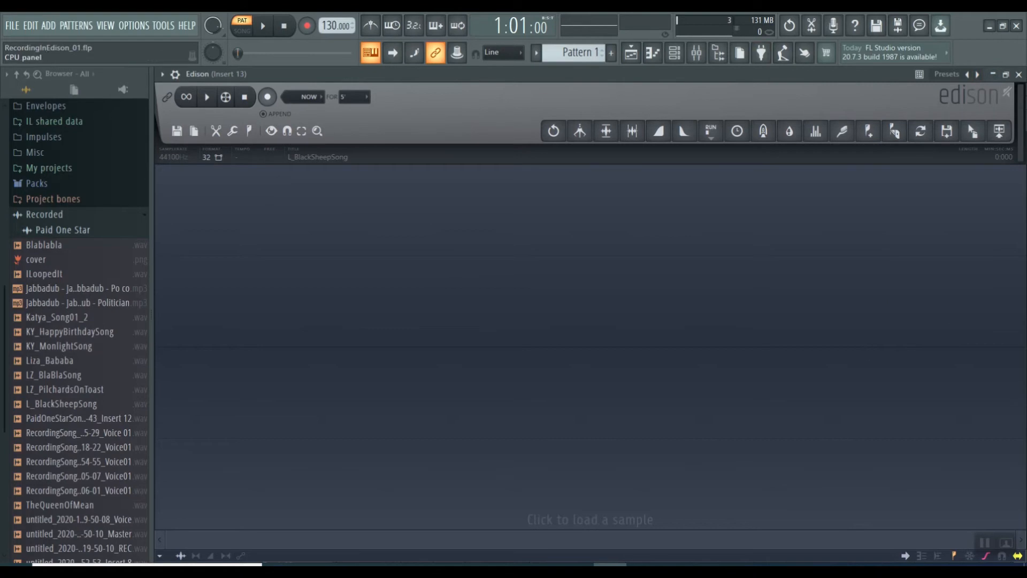
Set the audio input of mixer Insert 13 to mono In 1 and record a vocal take of about 14 seconds in Edison
click(696, 51)
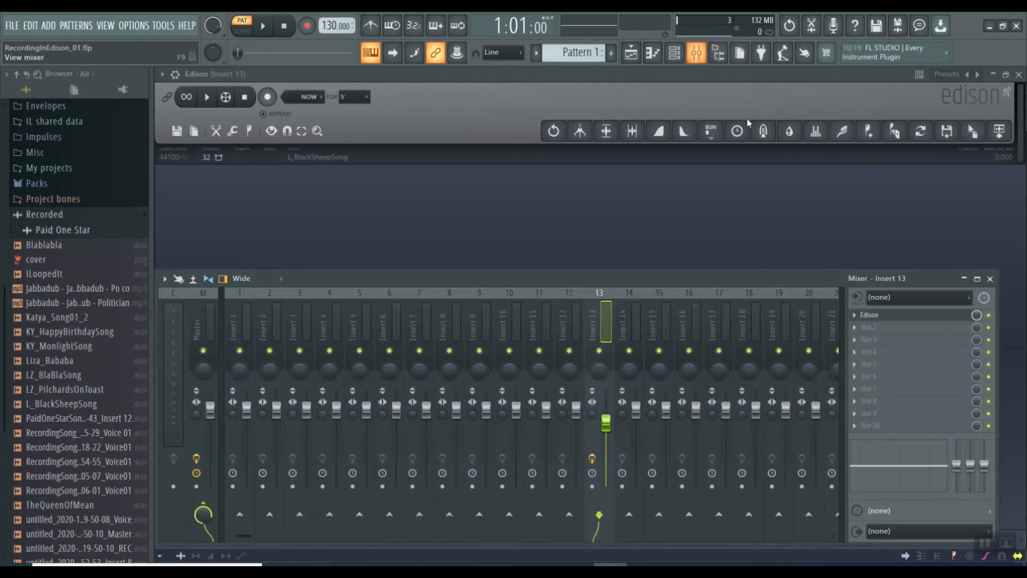
click(966, 298)
click(889, 343)
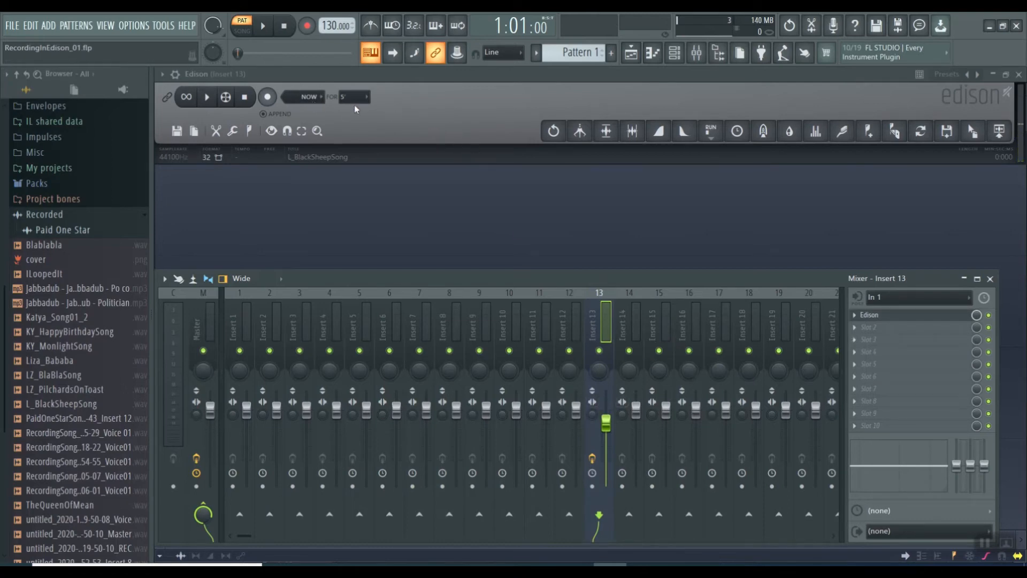
key(F9)
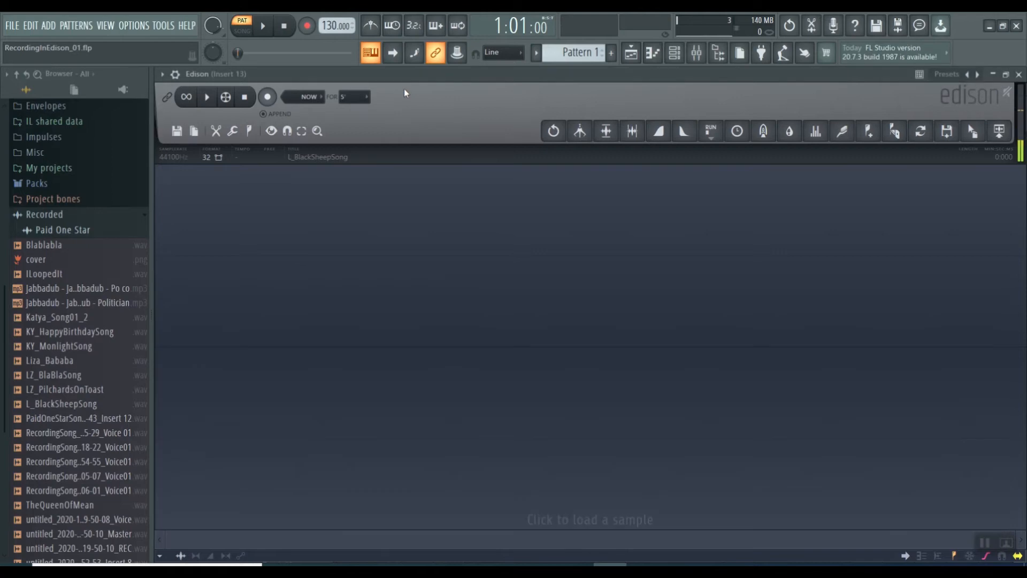
click(268, 98)
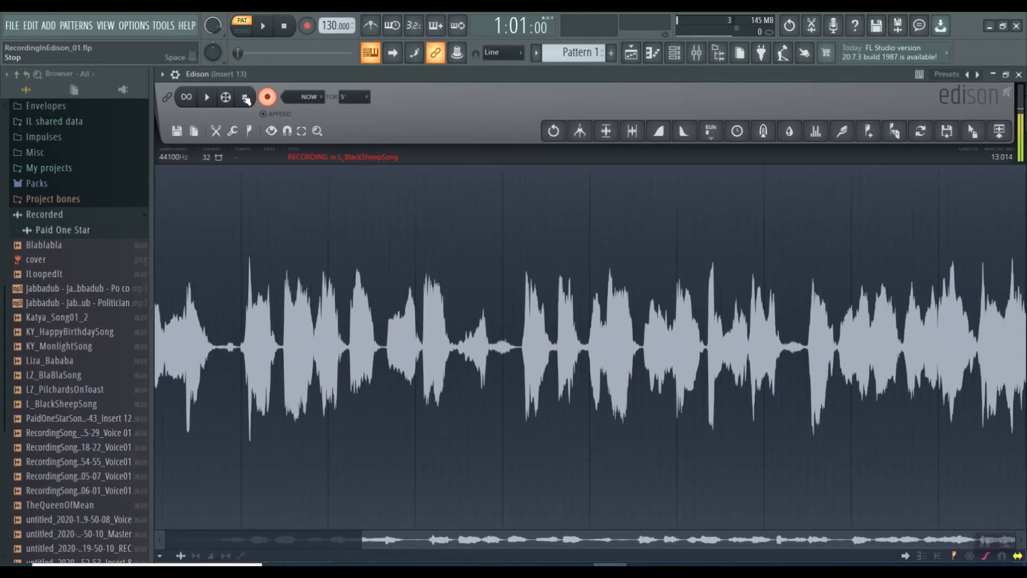
click(246, 98)
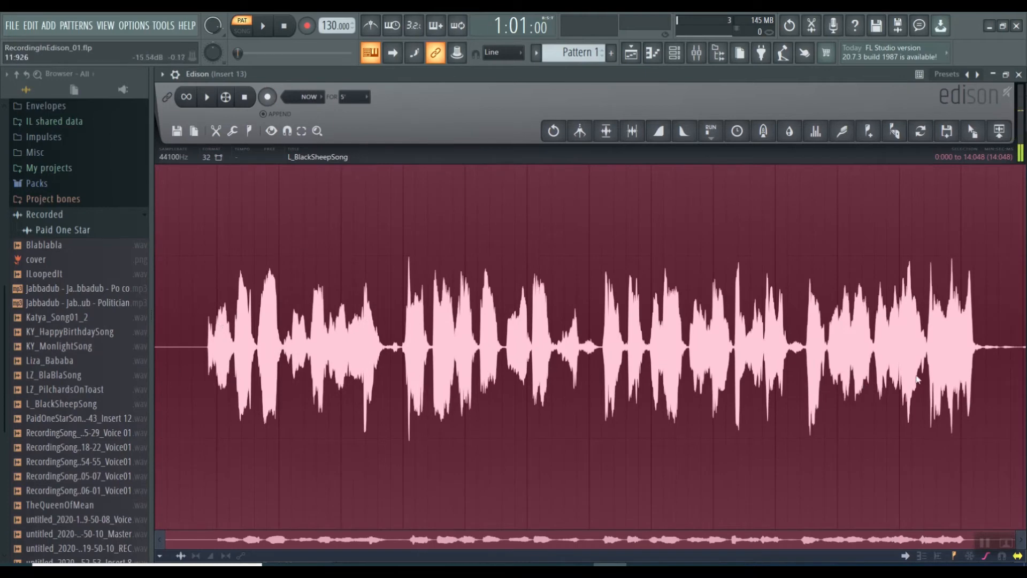
Trim the recording by deleting the tail from about 13:194 to the end and the silence before the first sung note
click(974, 234)
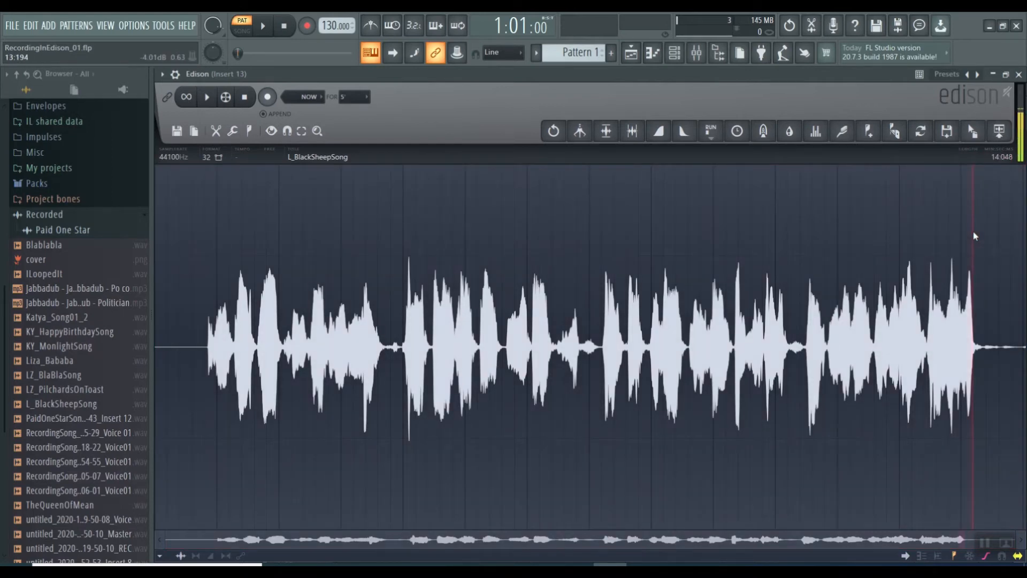
drag(975, 236, 1026, 237)
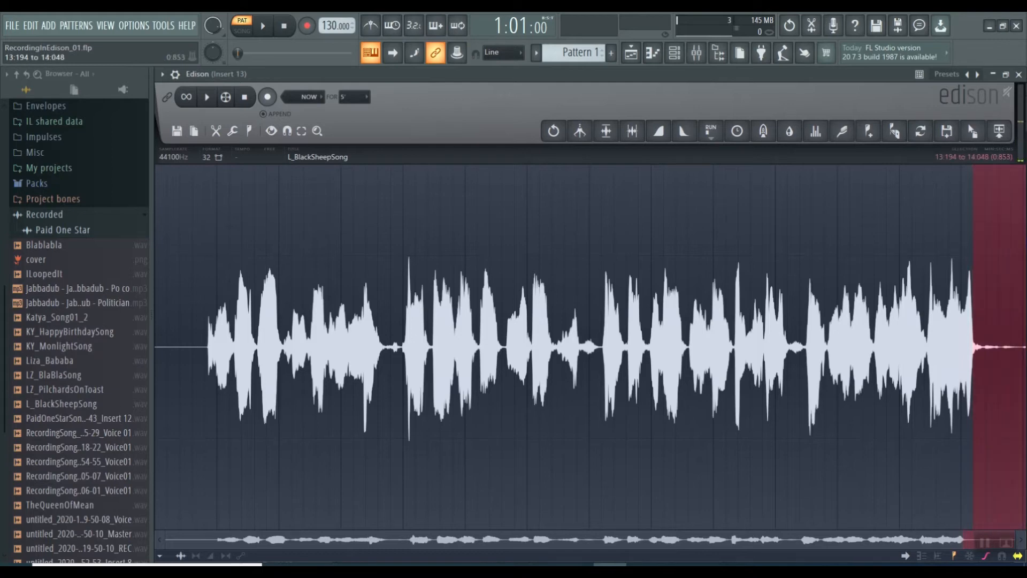
key(Delete)
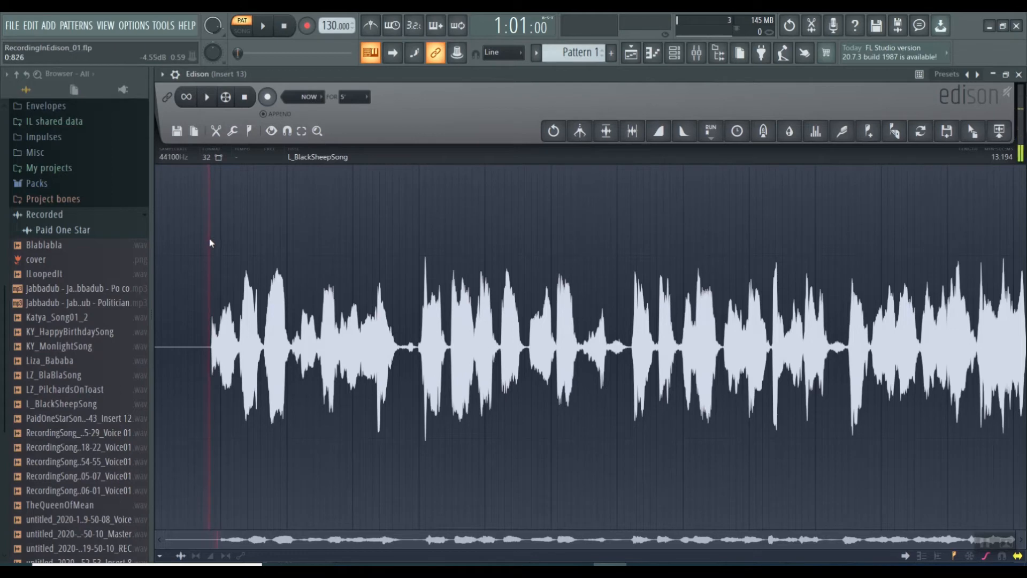
drag(210, 243, 120, 244)
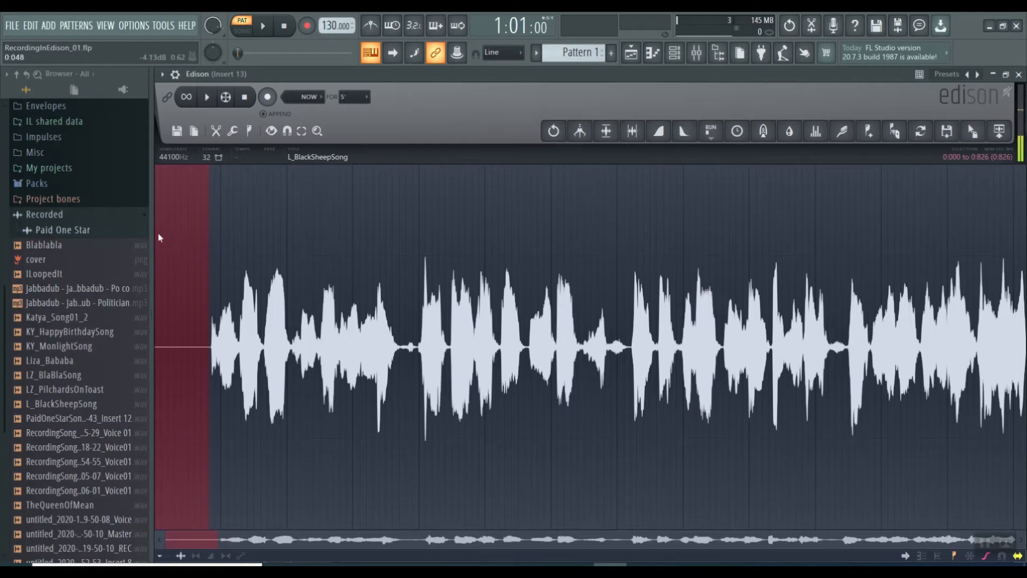
key(Delete)
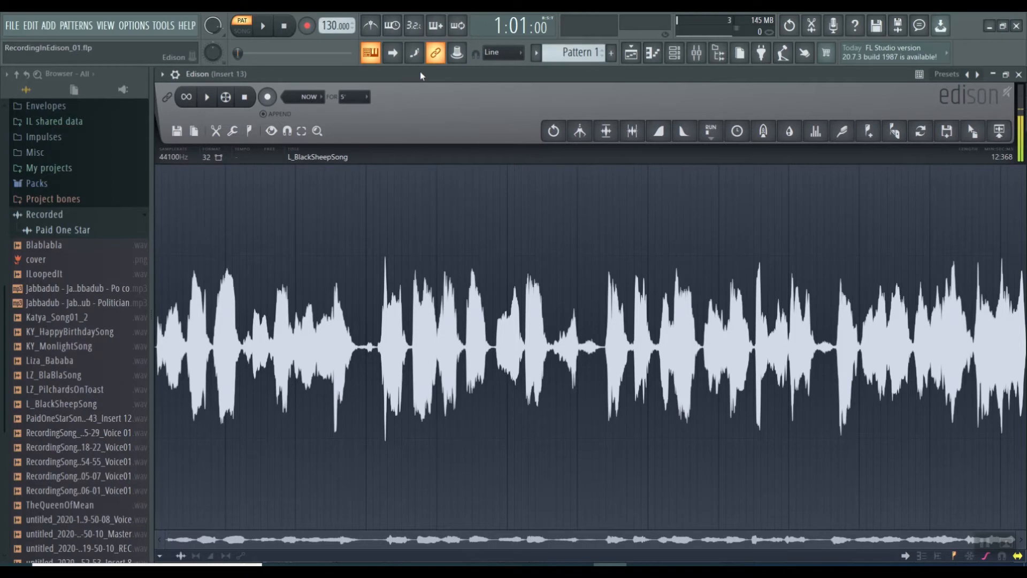
Set the audio input of Insert 13 to (none) and play the trimmed recording in Edison
click(696, 53)
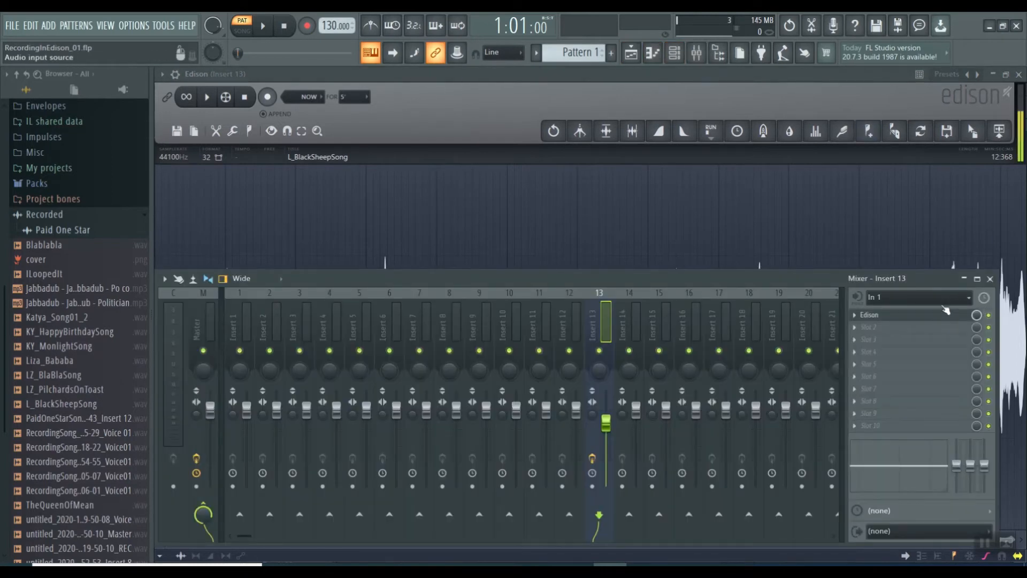
click(970, 298)
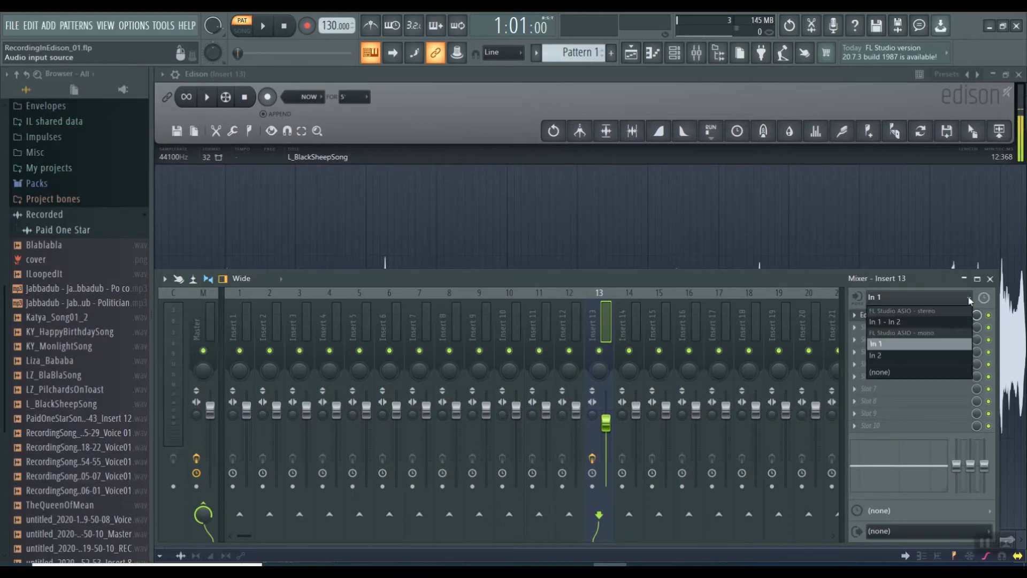
click(891, 374)
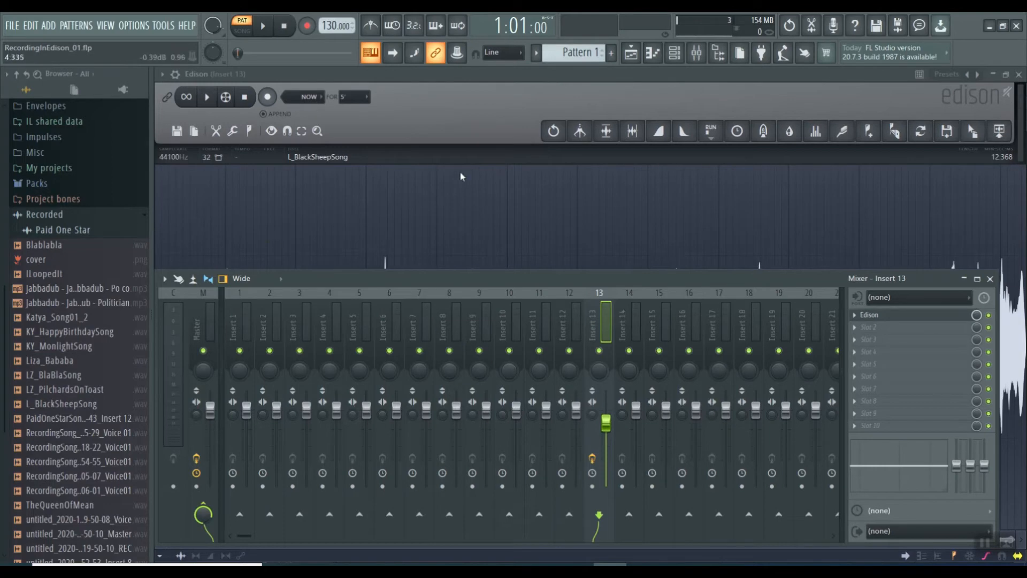
click(459, 111)
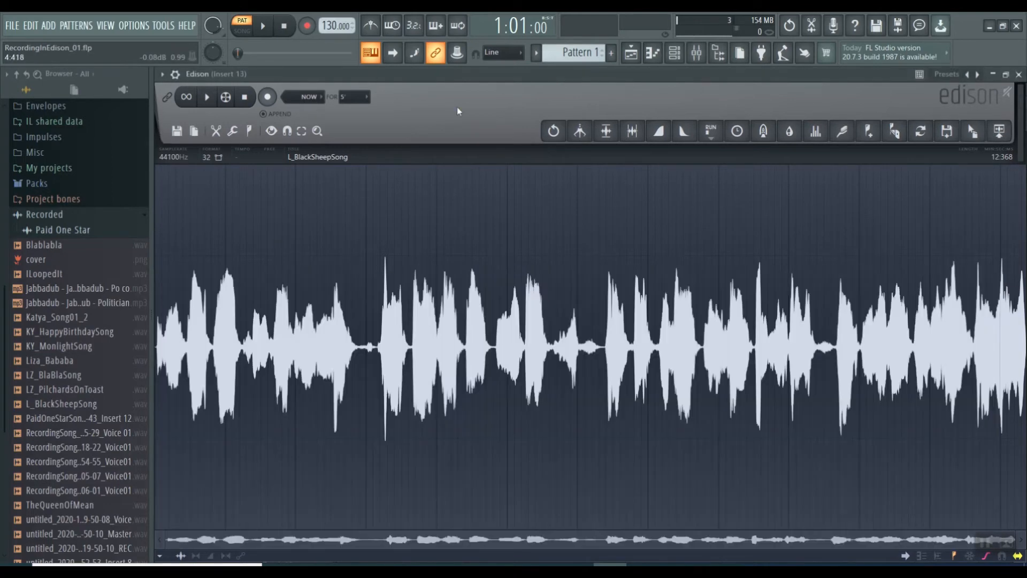
click(208, 100)
Save the recording as a wav sample in the Samples folder, reusing the existing Song01 file's name with Song01 replaced by BaBaBlackSheep
click(177, 130)
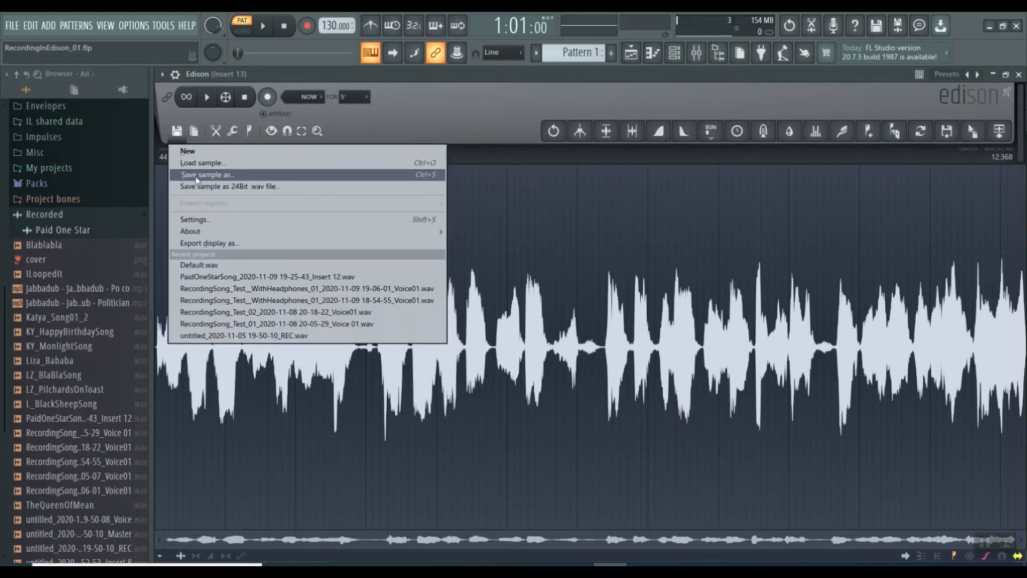
click(197, 175)
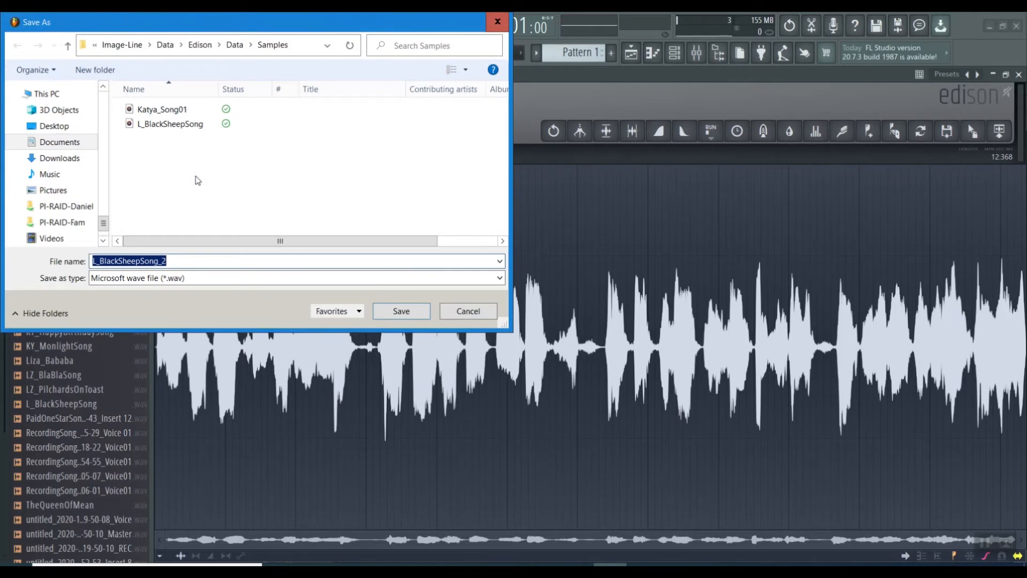
click(160, 109)
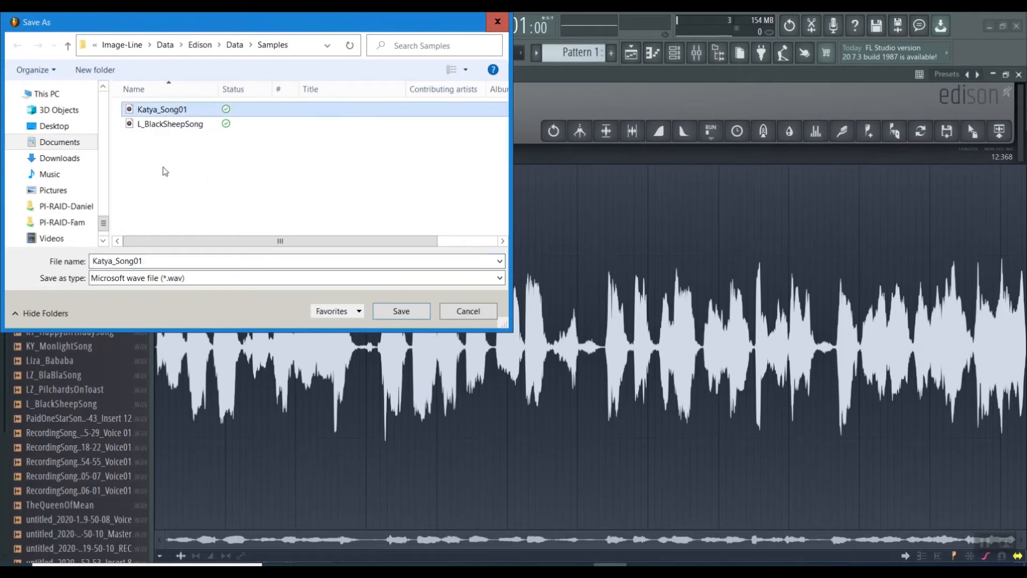
double_click(121, 266)
drag(117, 265, 248, 278)
text(BaB)
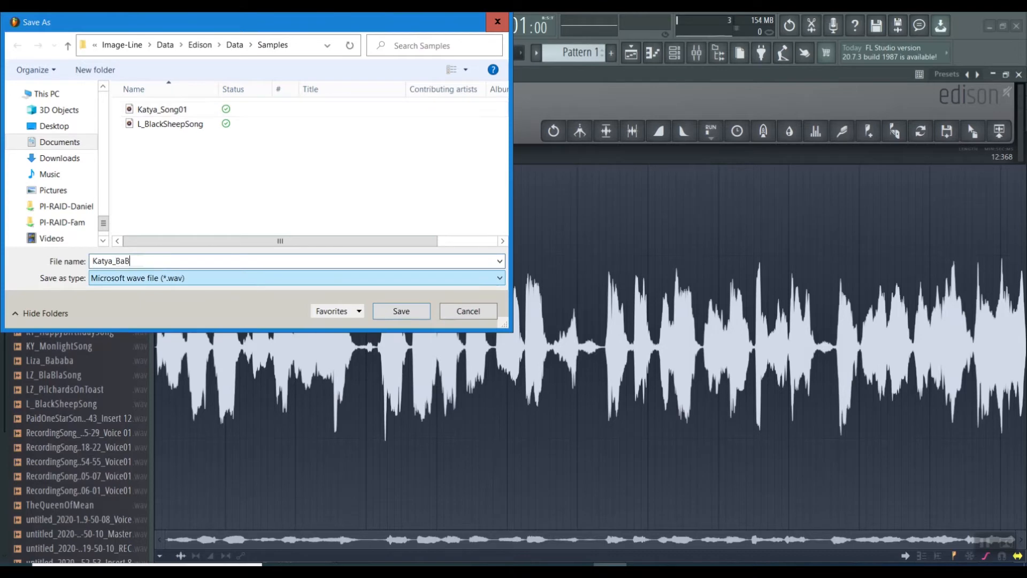
text(aBlackSheep)
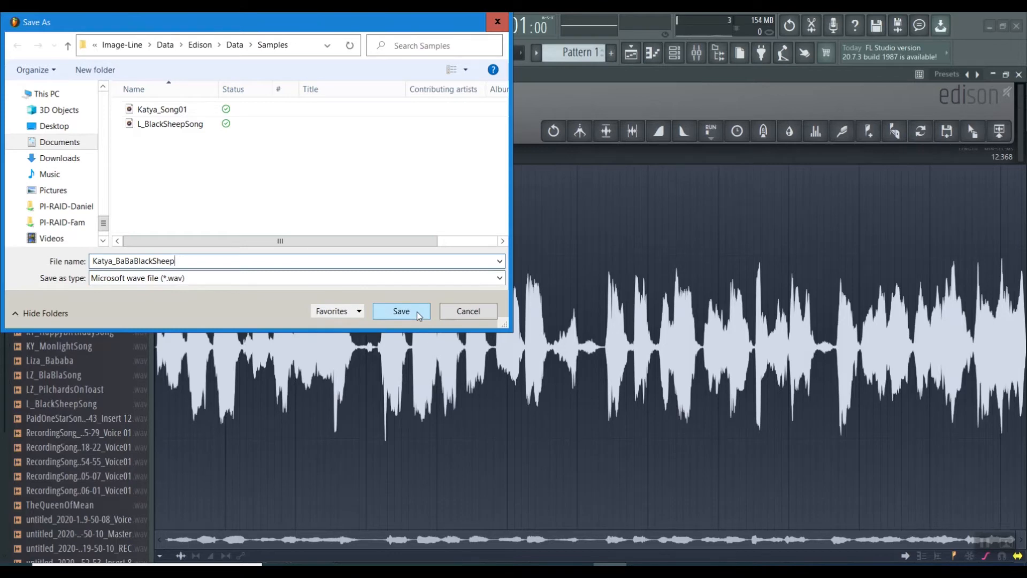
click(416, 311)
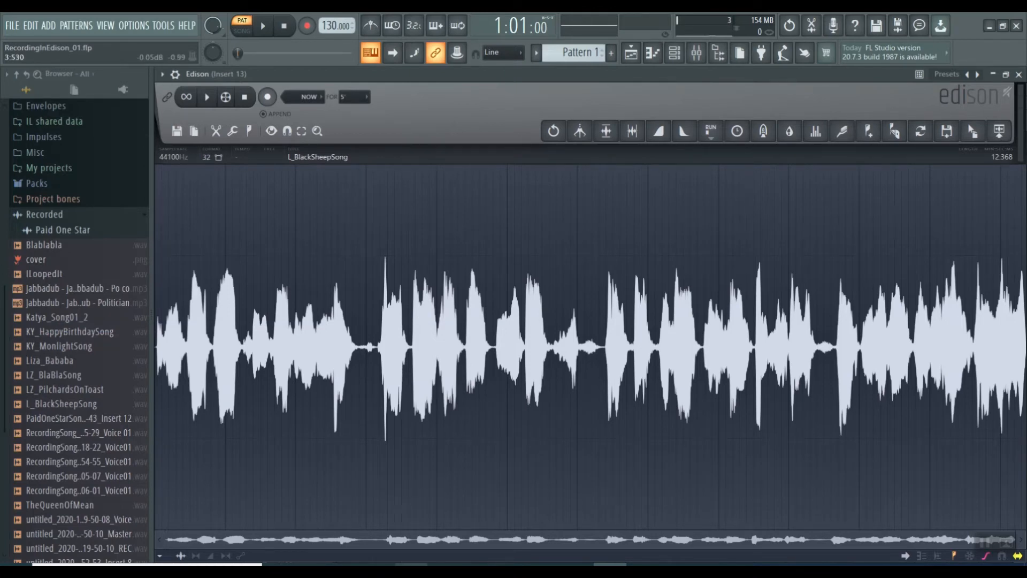
Reopen the save dialog for the sample and copy the BaBaBlackSheep file from the Samples folder
click(178, 132)
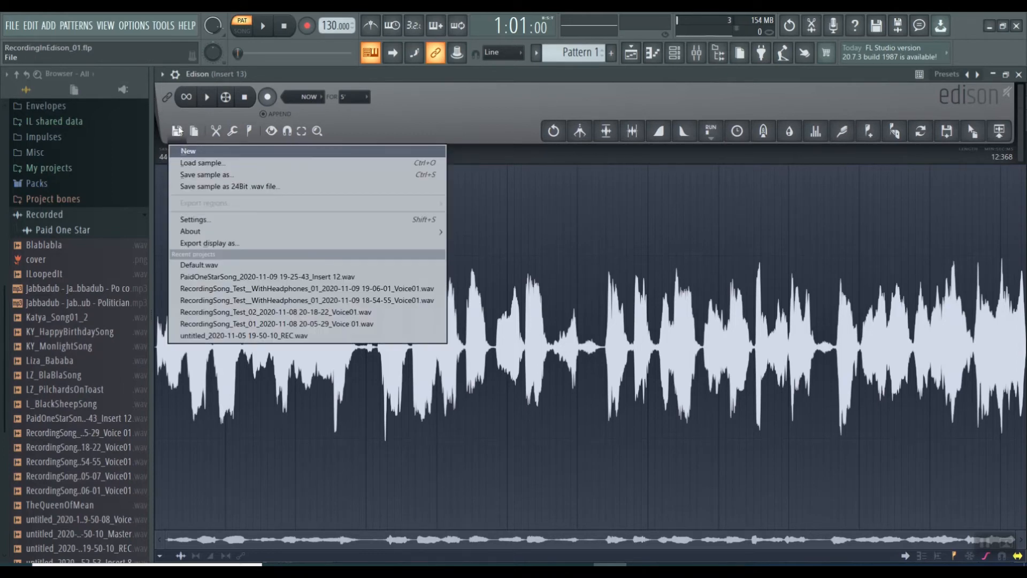
click(199, 174)
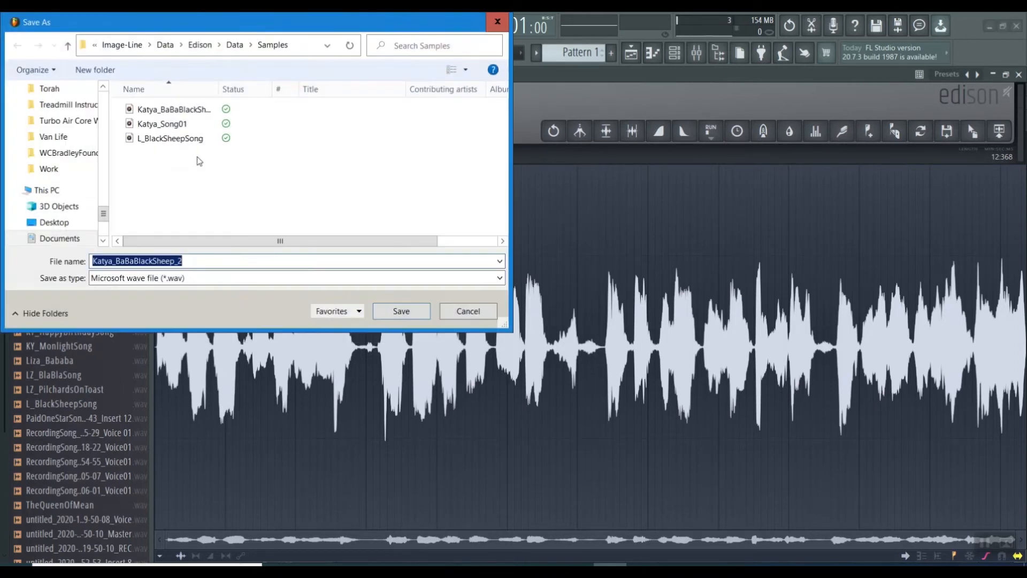
click(175, 109)
right_click(166, 109)
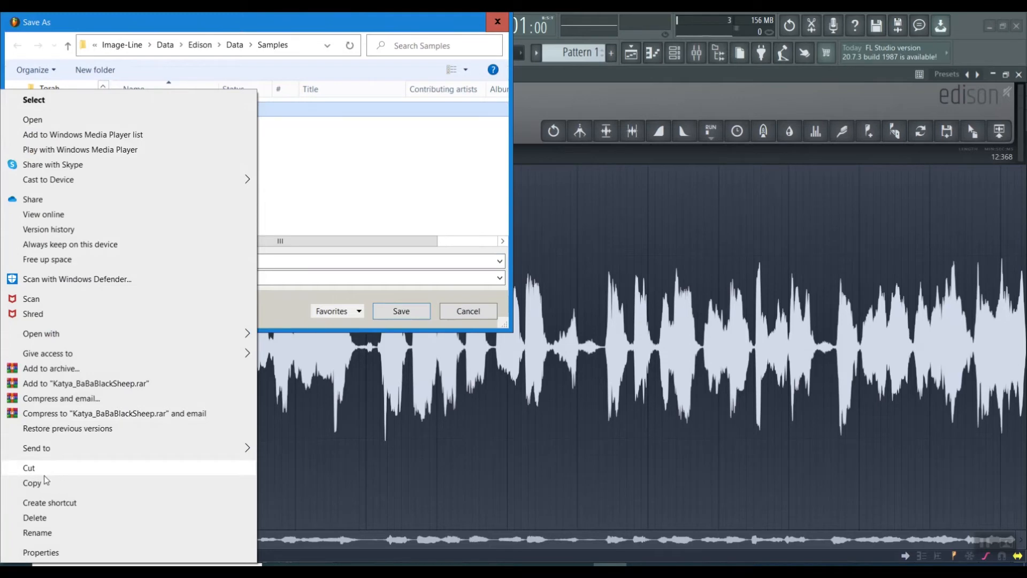
click(42, 483)
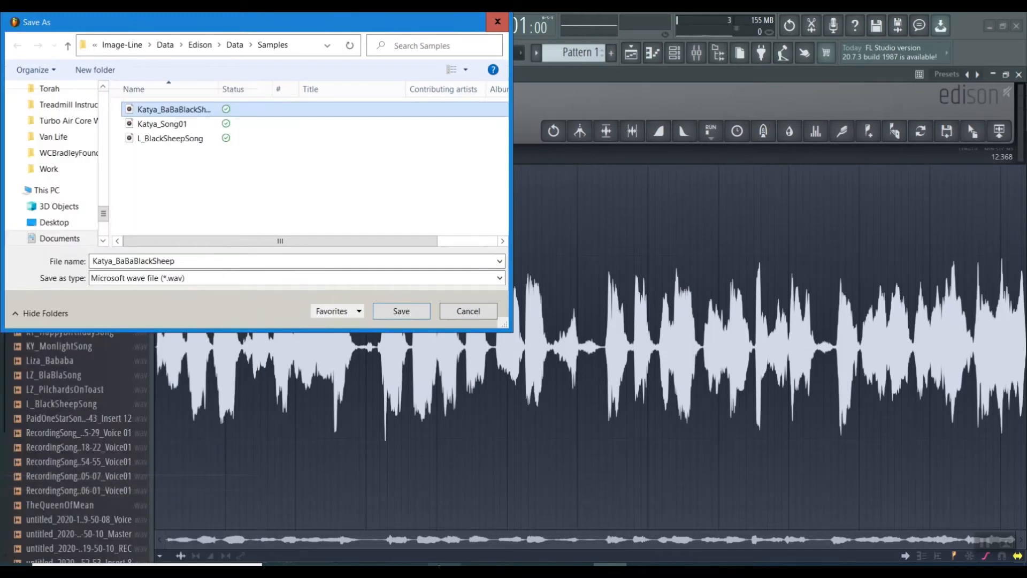
Switch to File Explorer and create a new folder named K inside FL Studio's Recorded folder
click(411, 570)
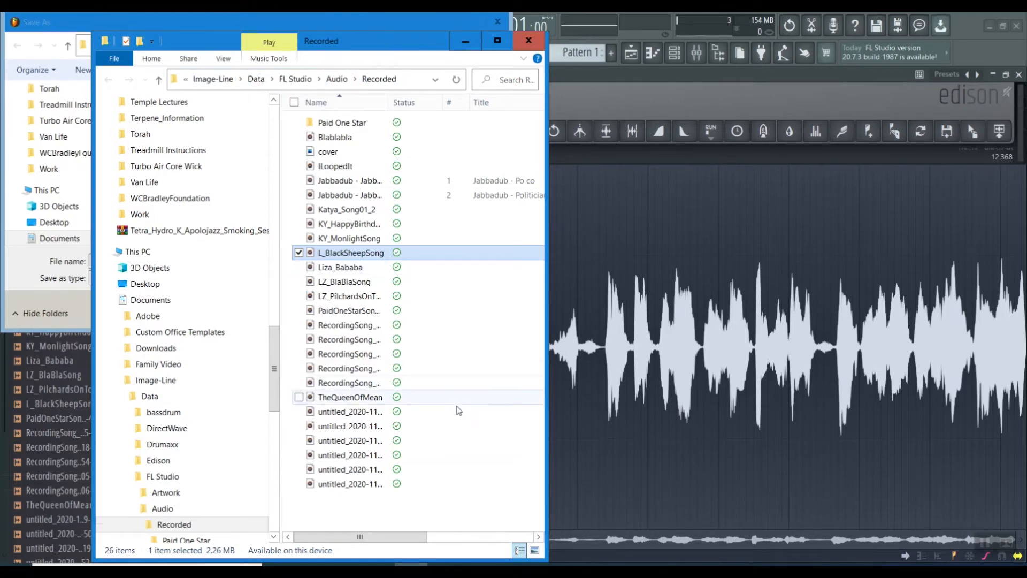
right_click(381, 517)
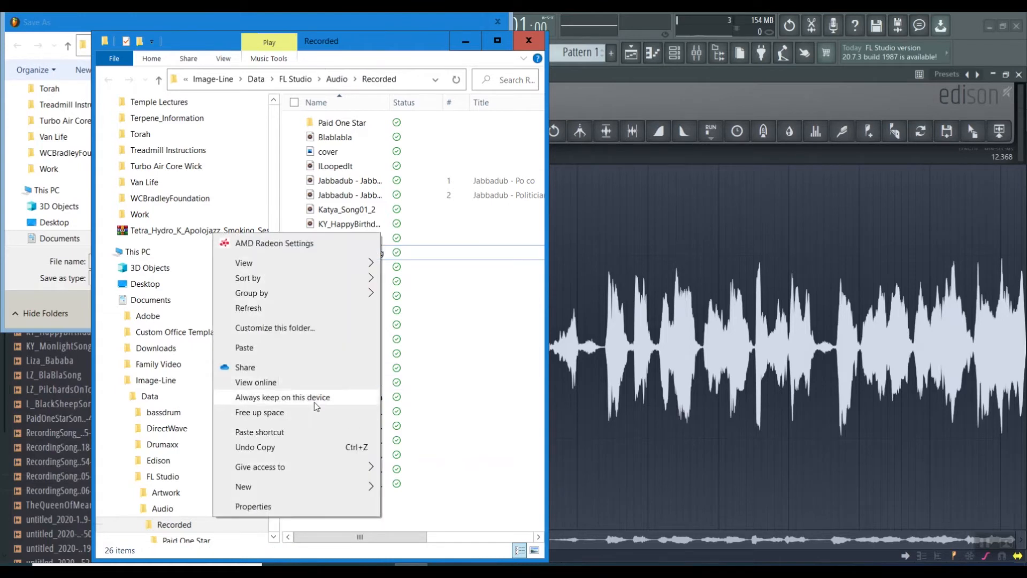
mouse_move(291, 486)
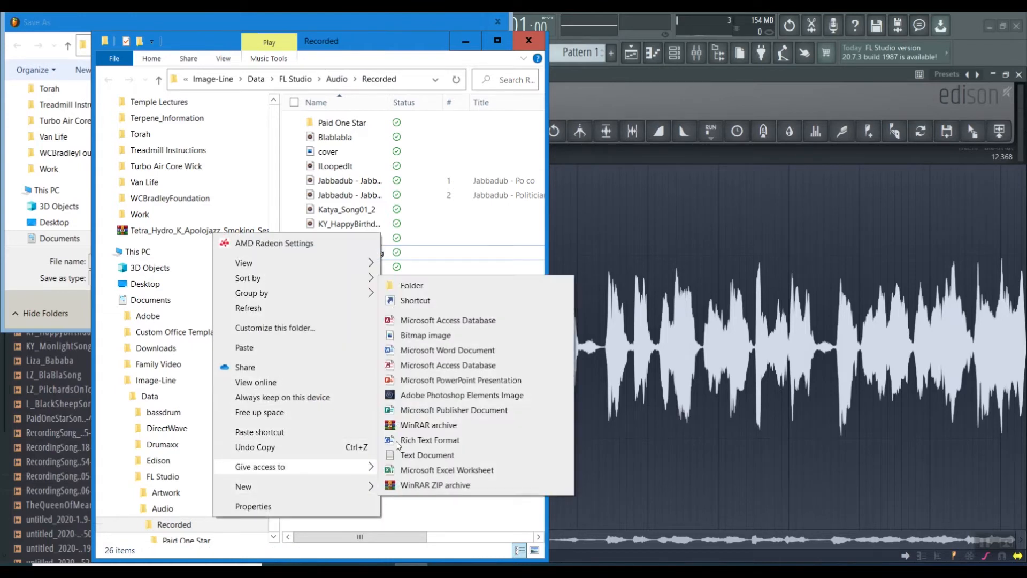
click(473, 289)
text(K)
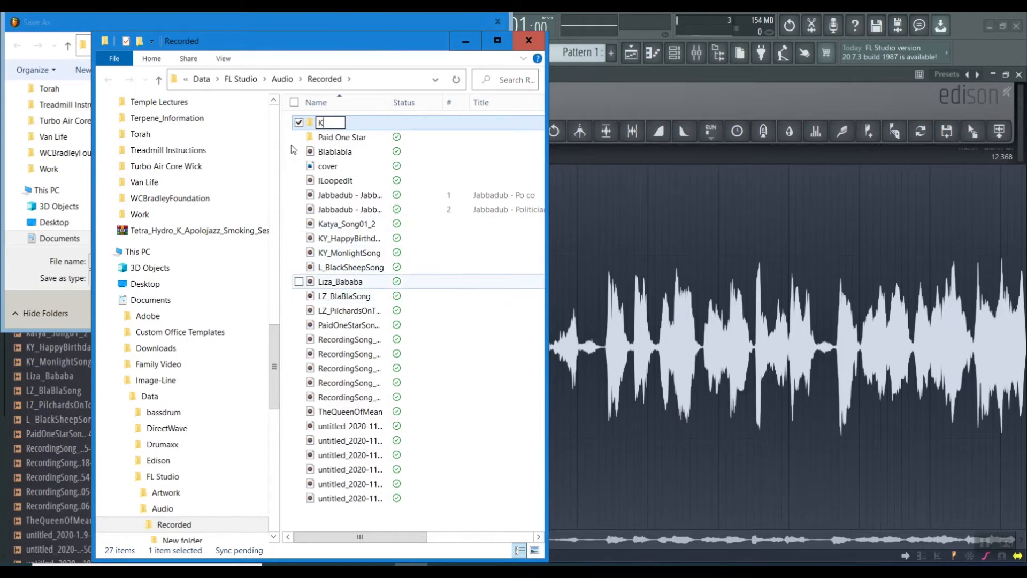
Open the K folder and paste the copied BaBaBlackSheep file into it
click(314, 125)
double_click(315, 125)
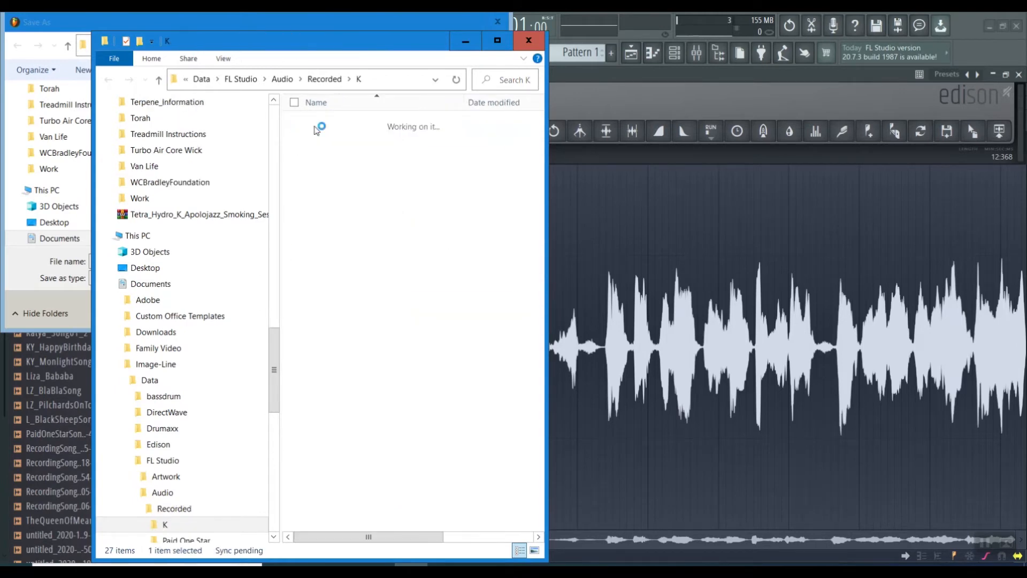
right_click(334, 223)
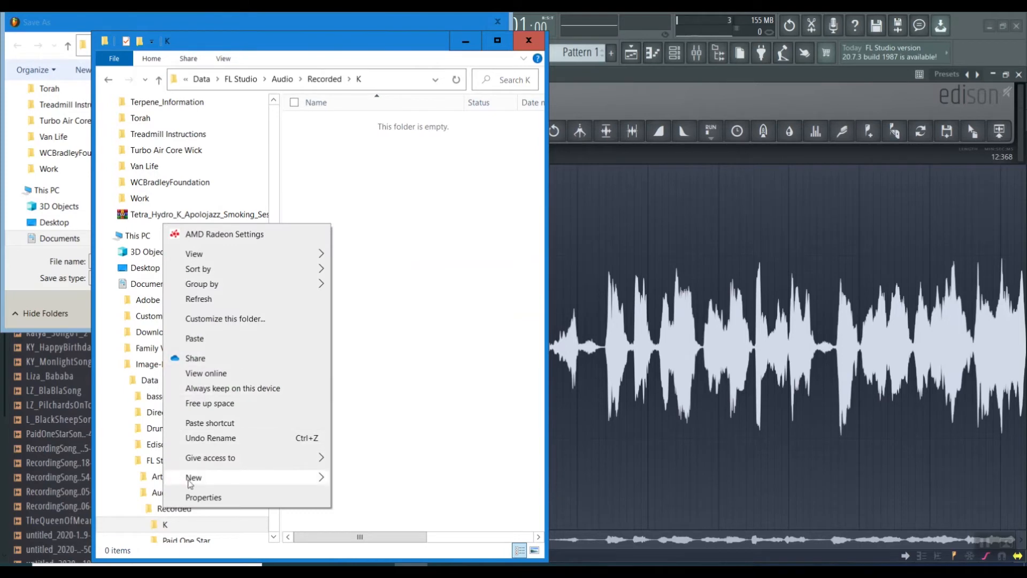
click(194, 337)
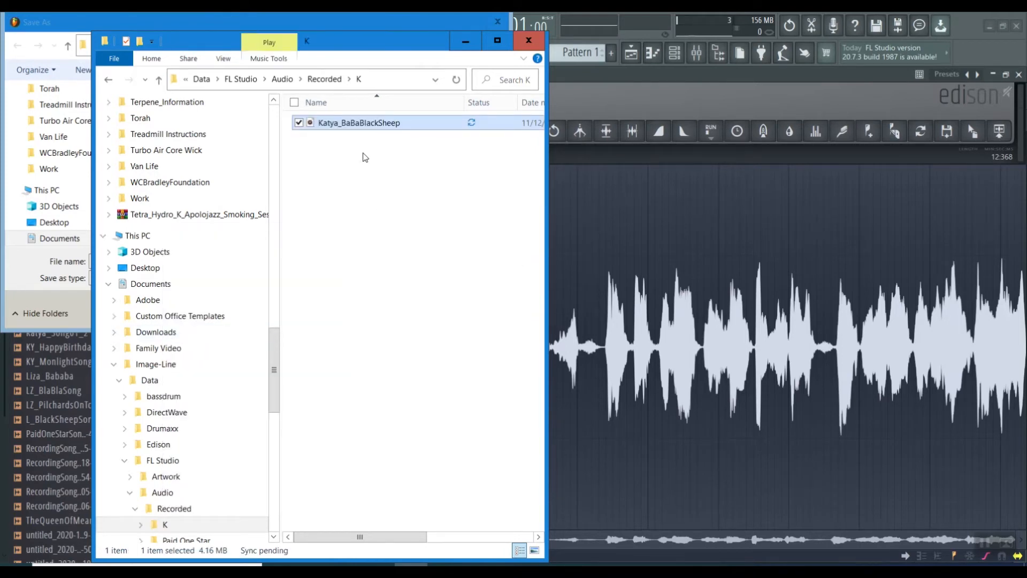
Check the full path of the K folder and Edison's Data folder contents, and return to the Save As dialog
click(388, 75)
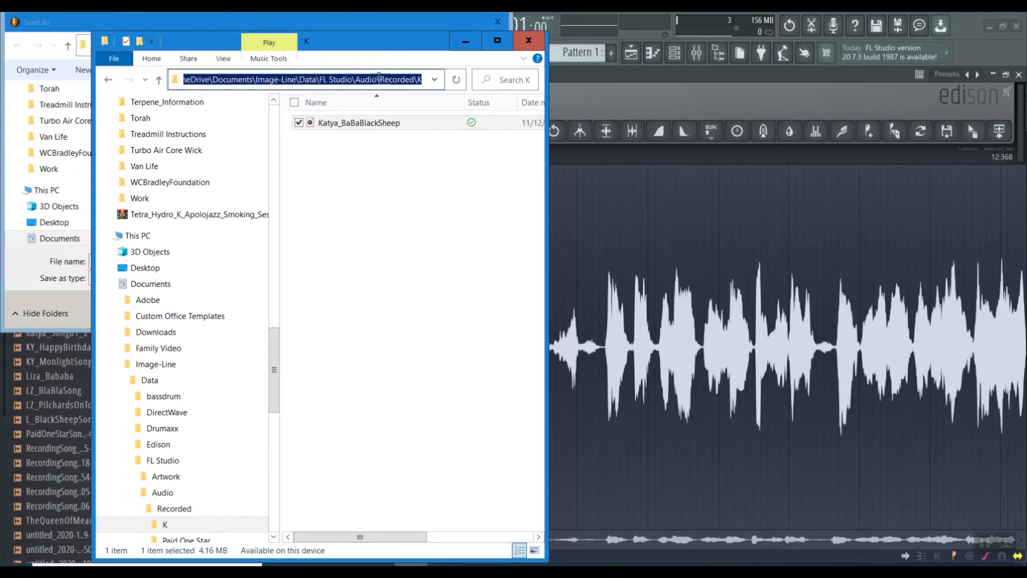
click(348, 246)
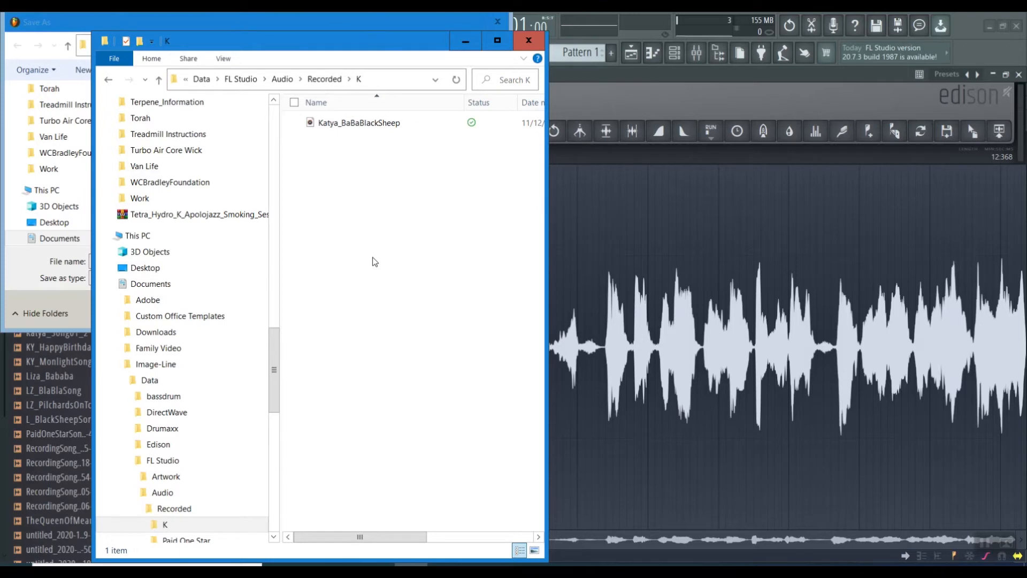
click(152, 445)
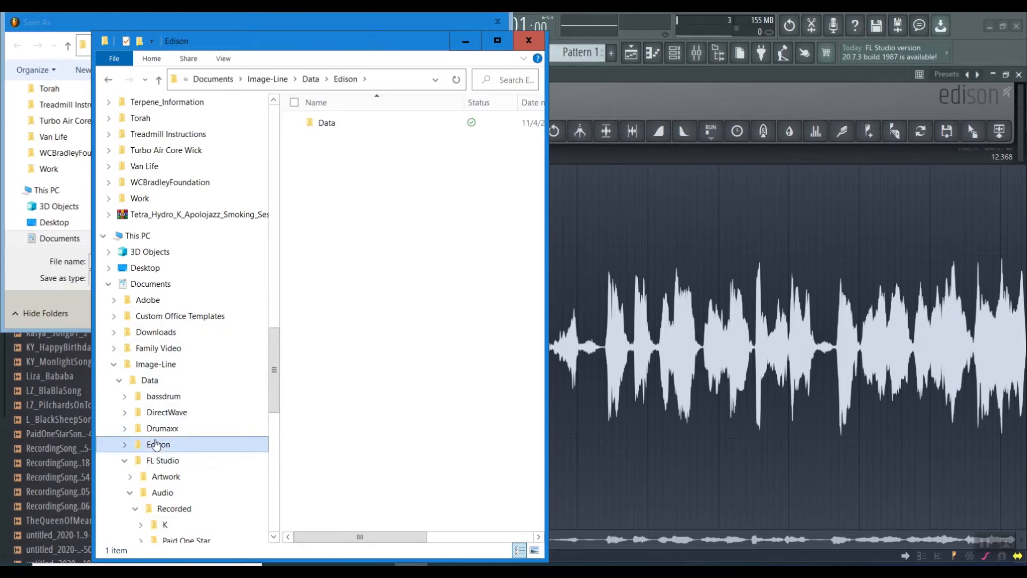
click(125, 445)
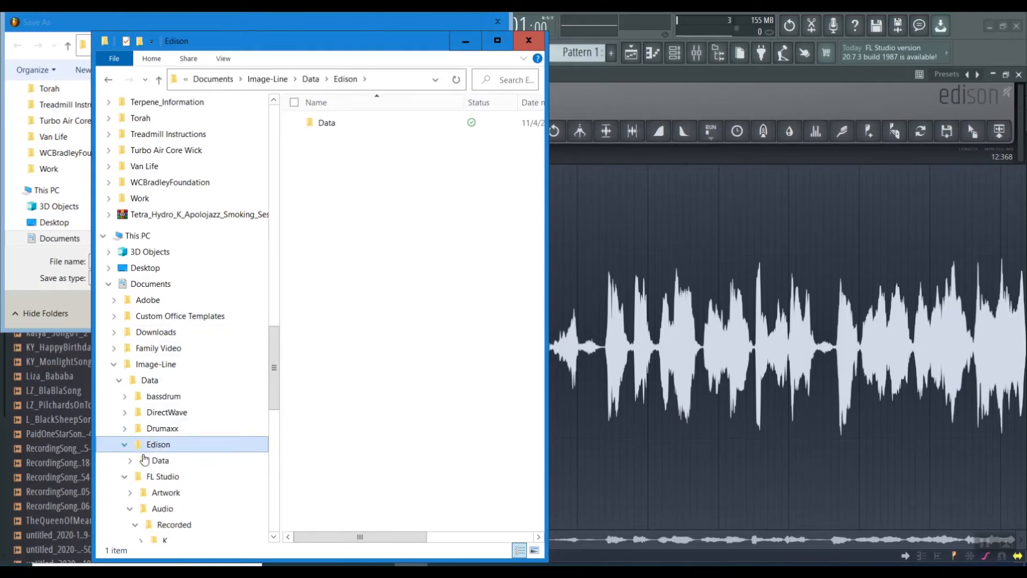
click(161, 461)
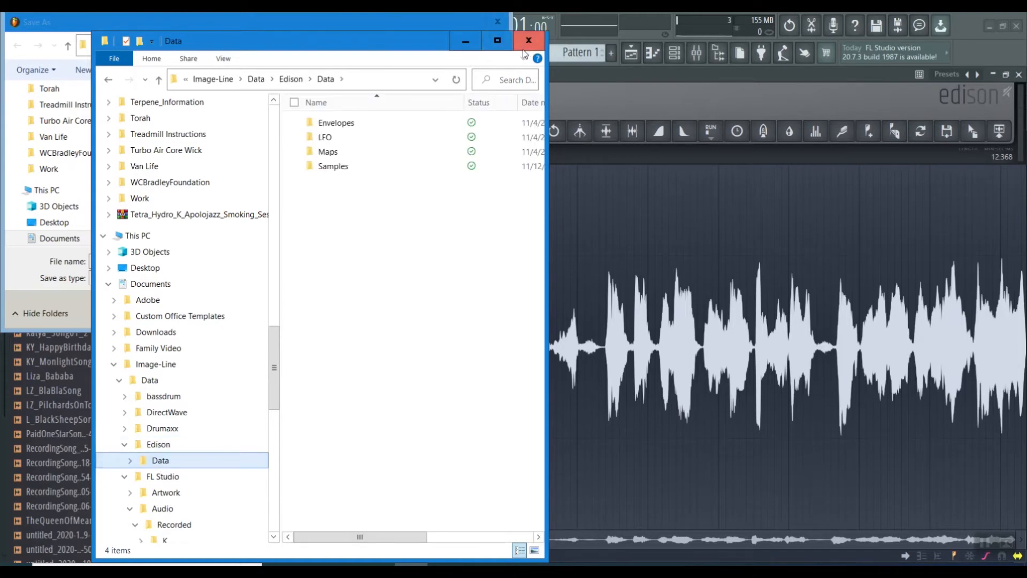
click(466, 43)
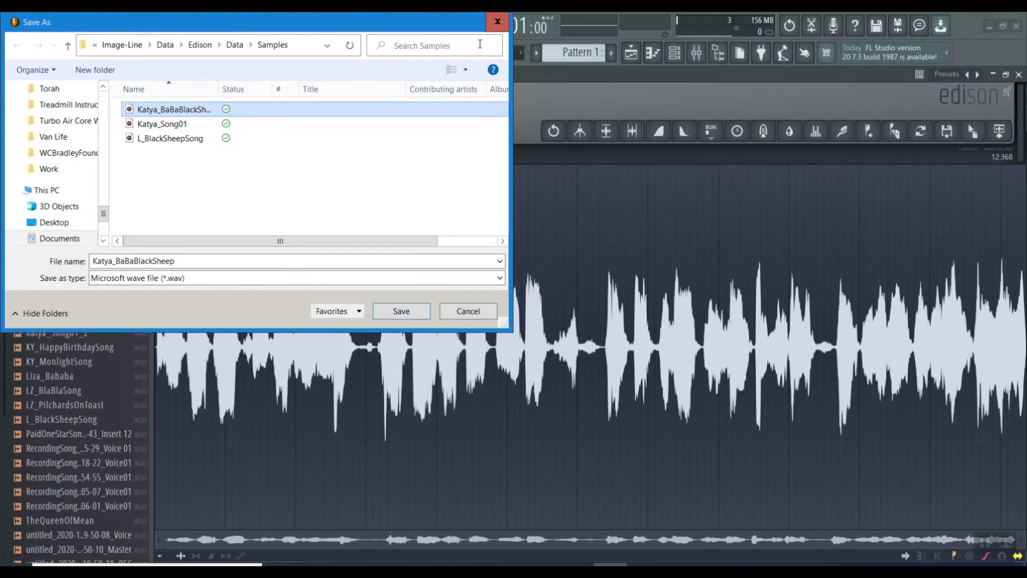
Close the save dialog and preview the Budget_350 and LoopedIt_Melody samples in the Paid One Star folder under Recorded
click(474, 315)
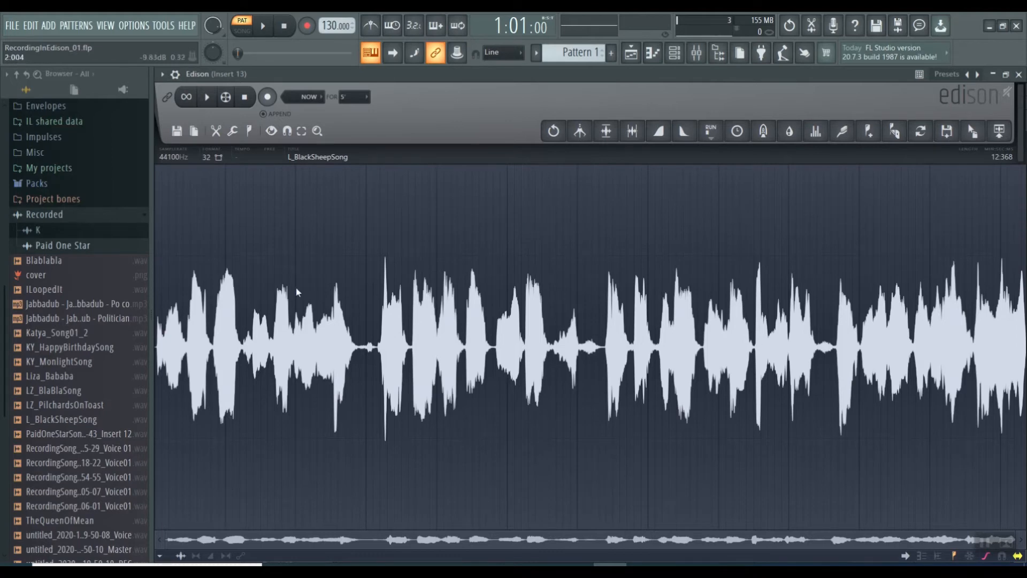
drag(58, 260, 60, 262)
drag(139, 199, 77, 259)
click(57, 262)
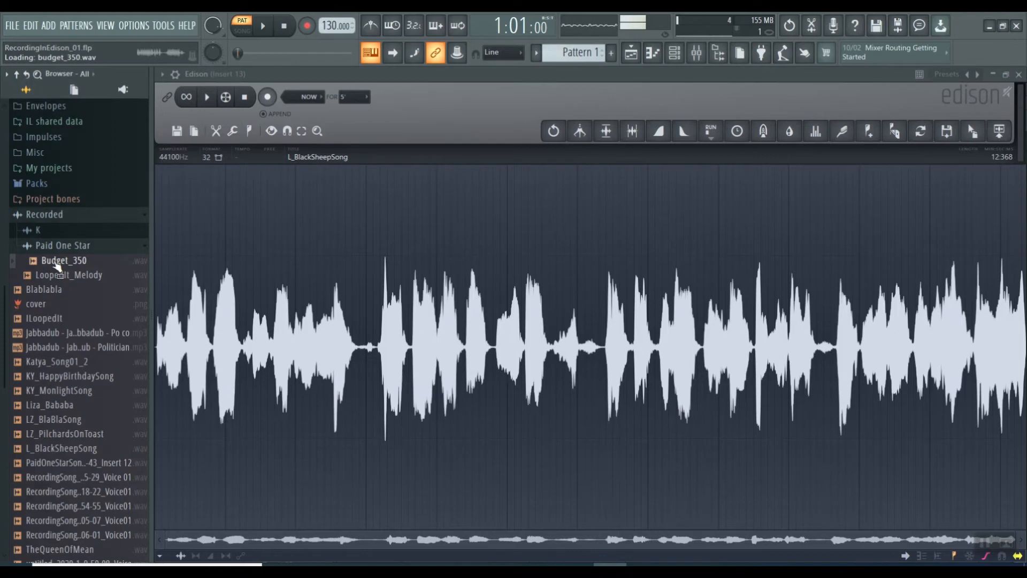
click(54, 277)
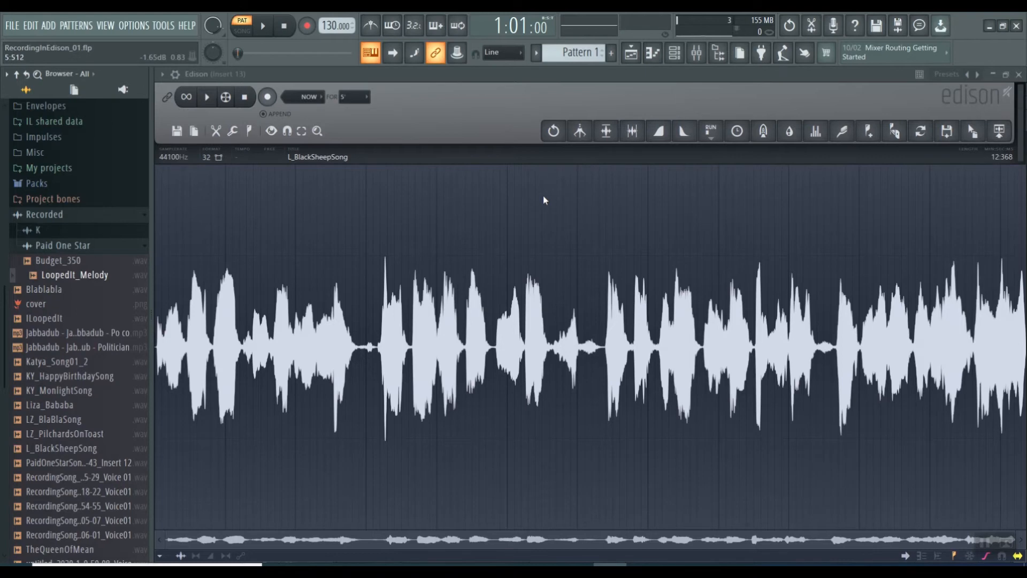
click(60, 259)
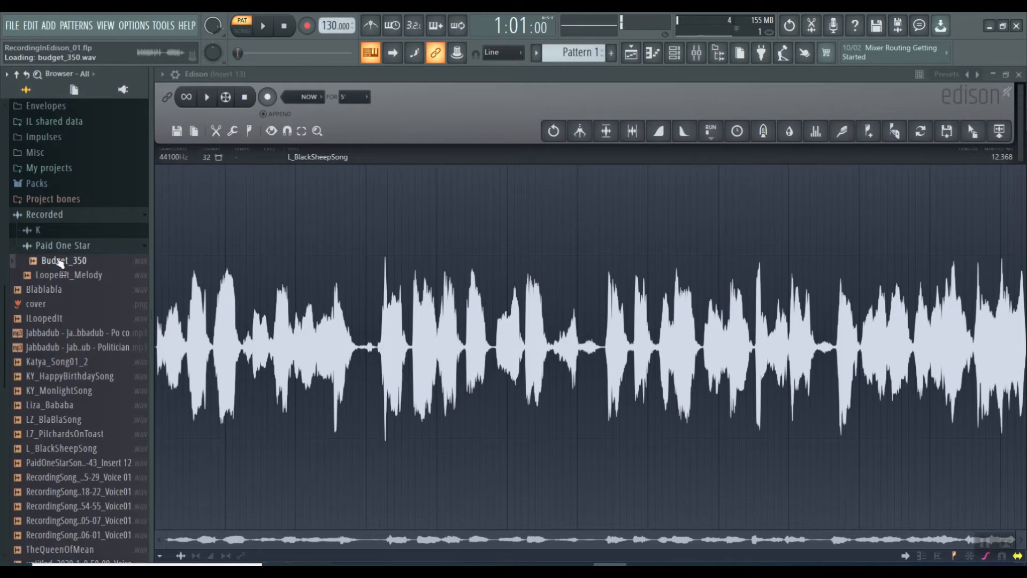
click(59, 260)
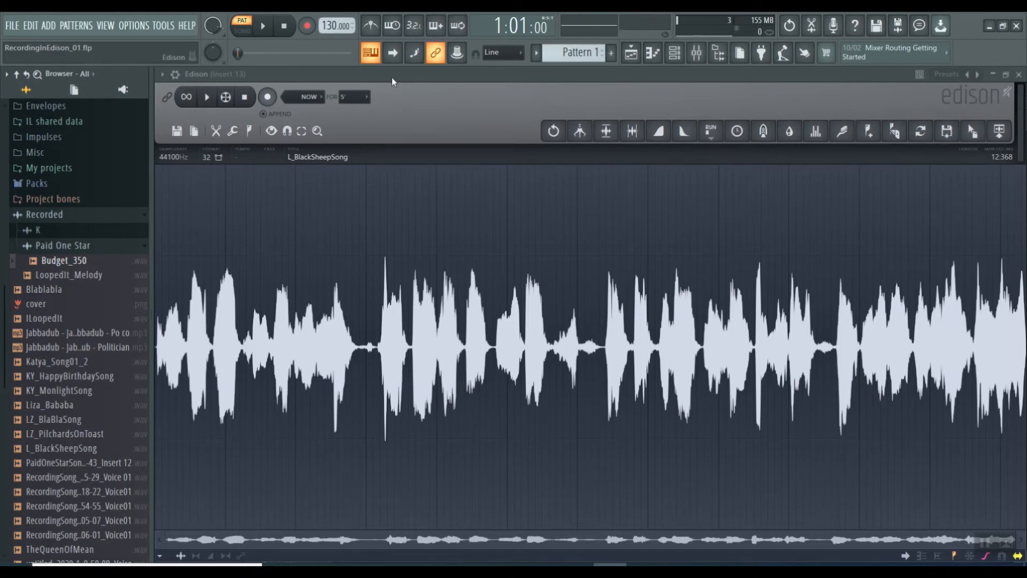
Clear the current sample from Edison and set the audio input of mixer track Insert 13 to mono In 1
key(ctrl+z)
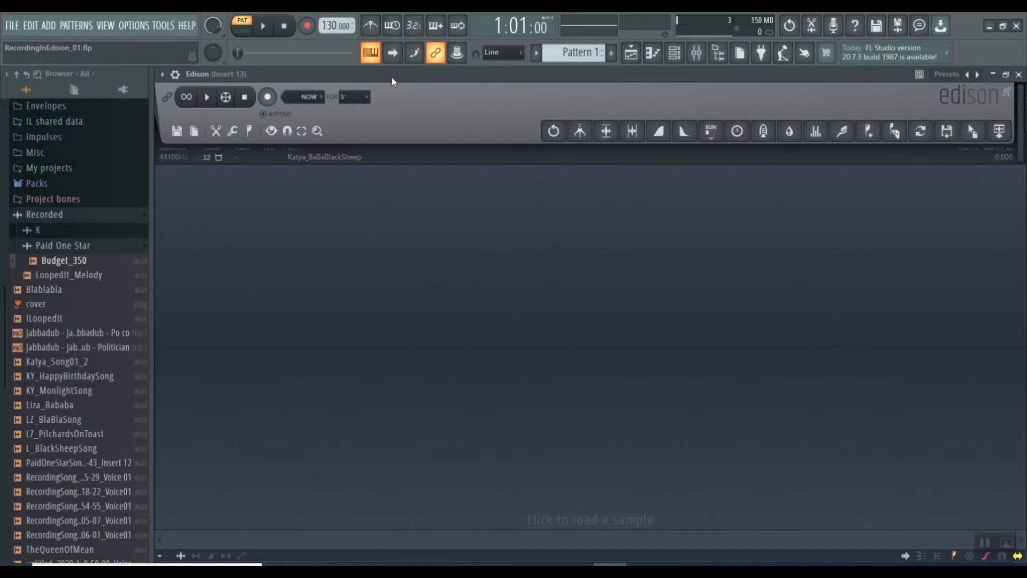
click(696, 53)
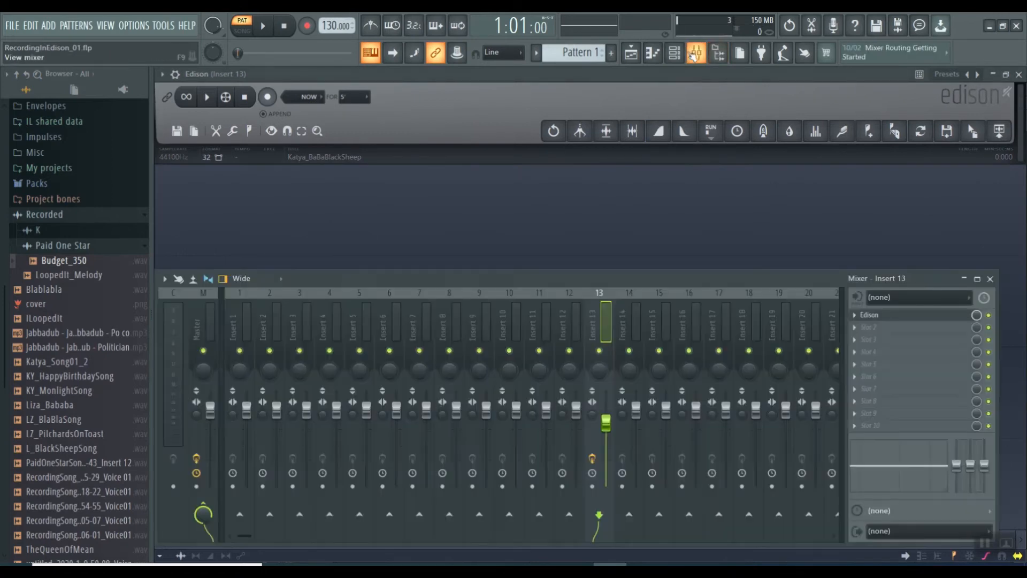
click(969, 302)
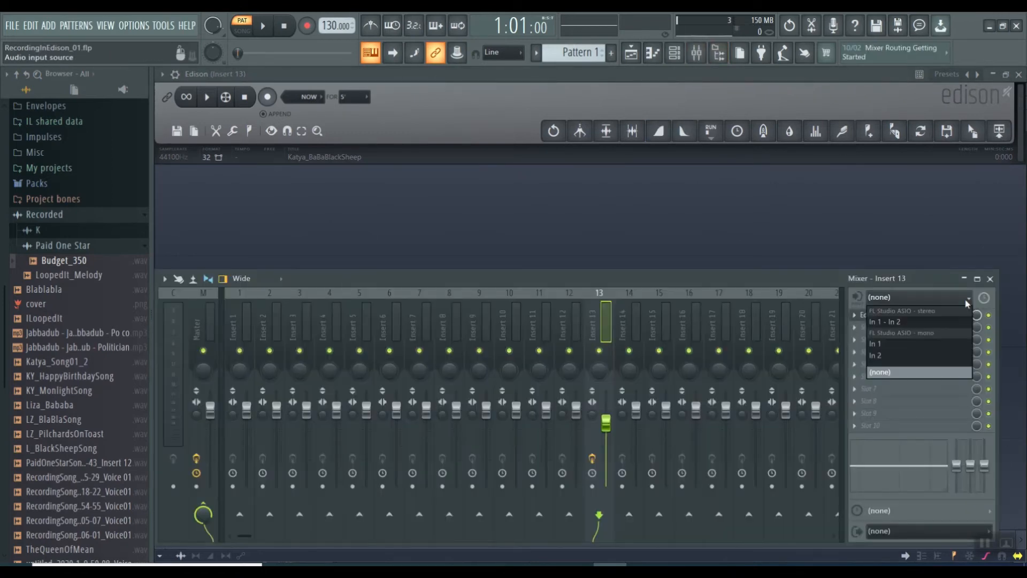
click(887, 342)
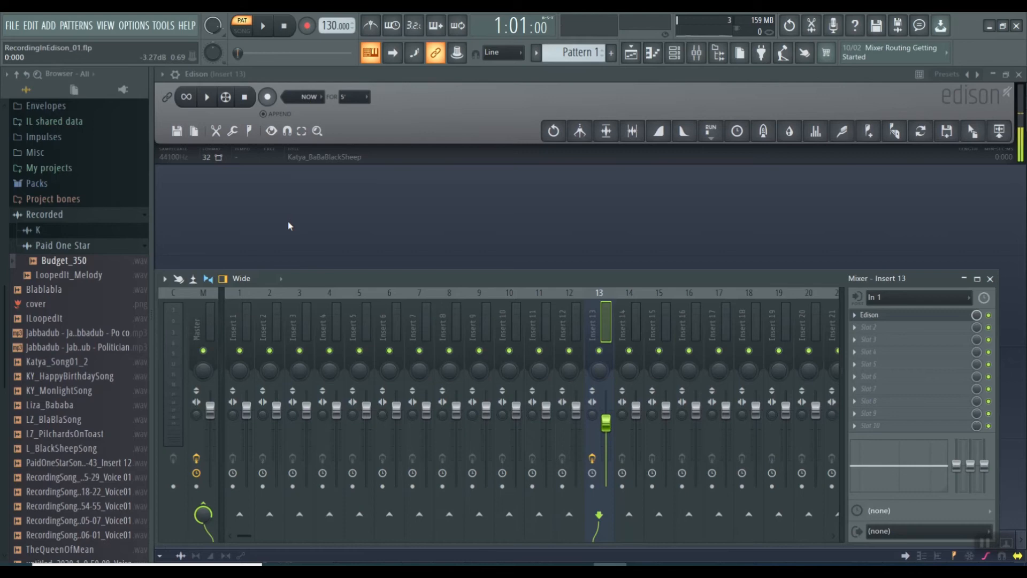
key(F9)
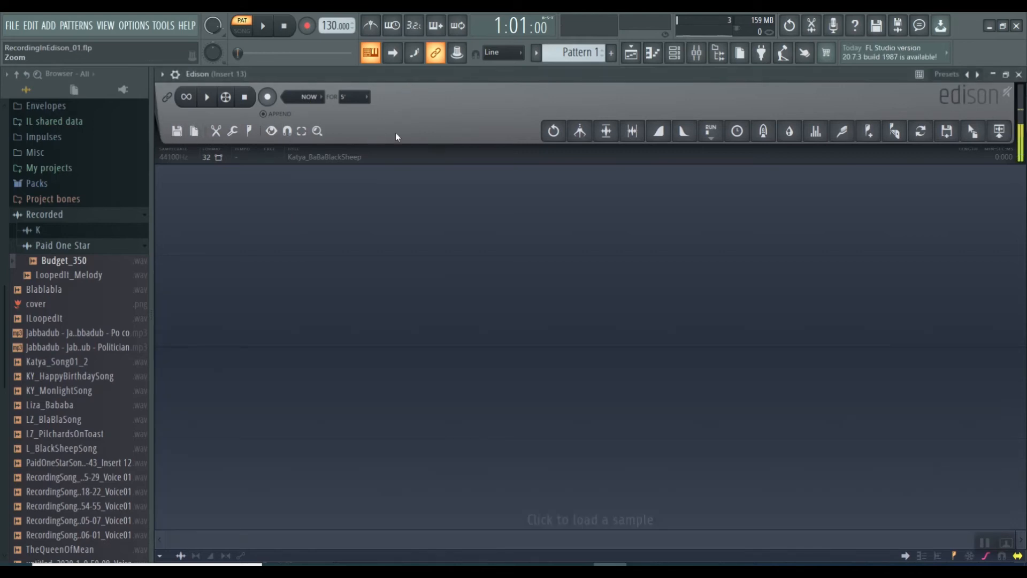
Record a microphone take in Edison with the silence before the voice trimmed off, and discard it after playback
click(268, 97)
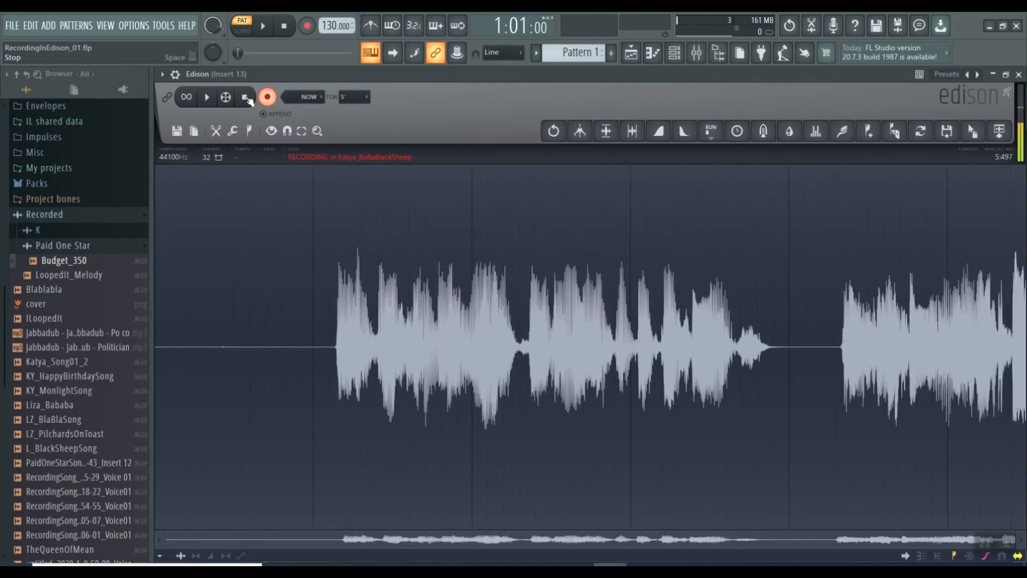
click(246, 98)
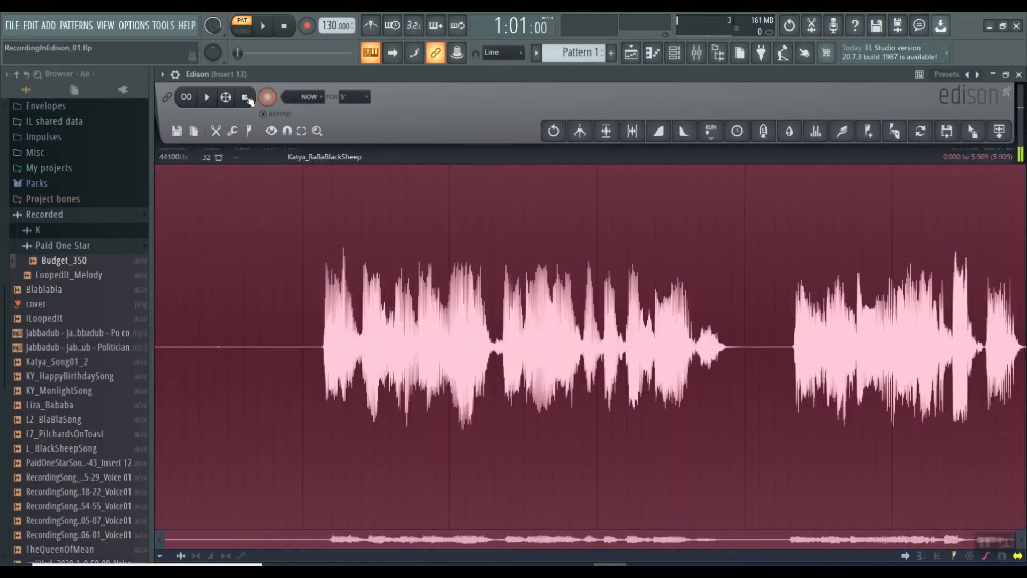
click(321, 229)
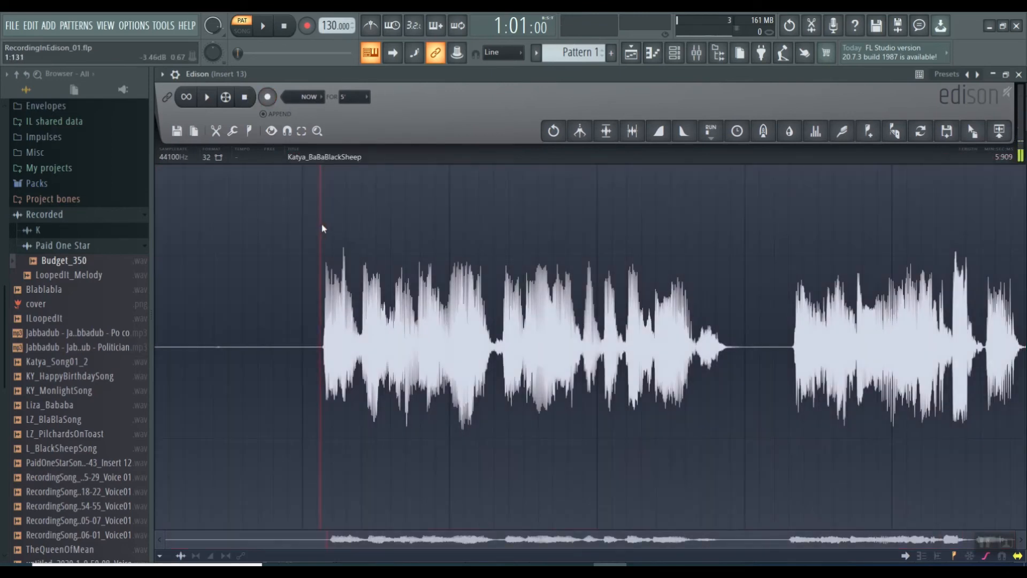
drag(321, 228, 133, 214)
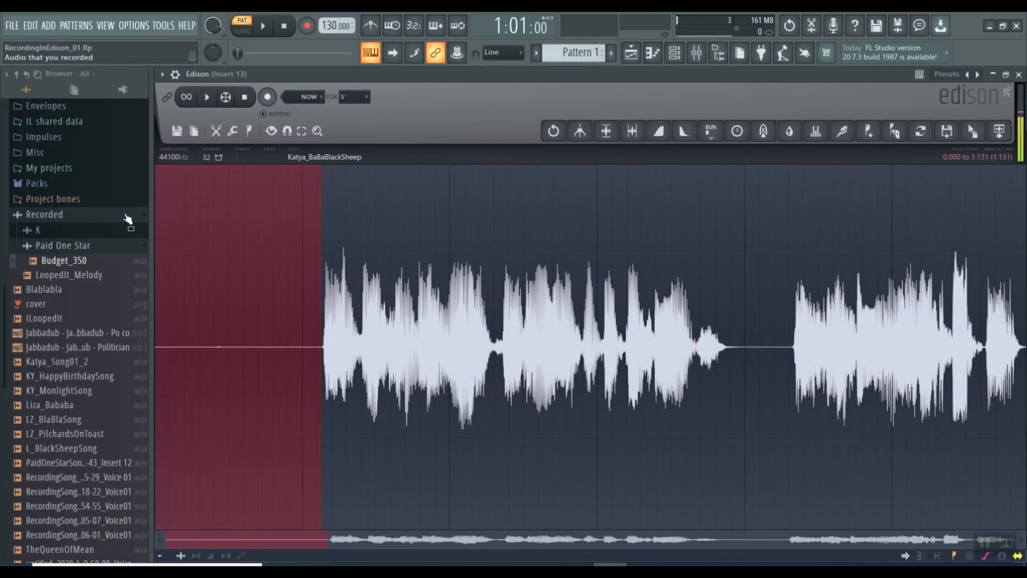
key(Delete)
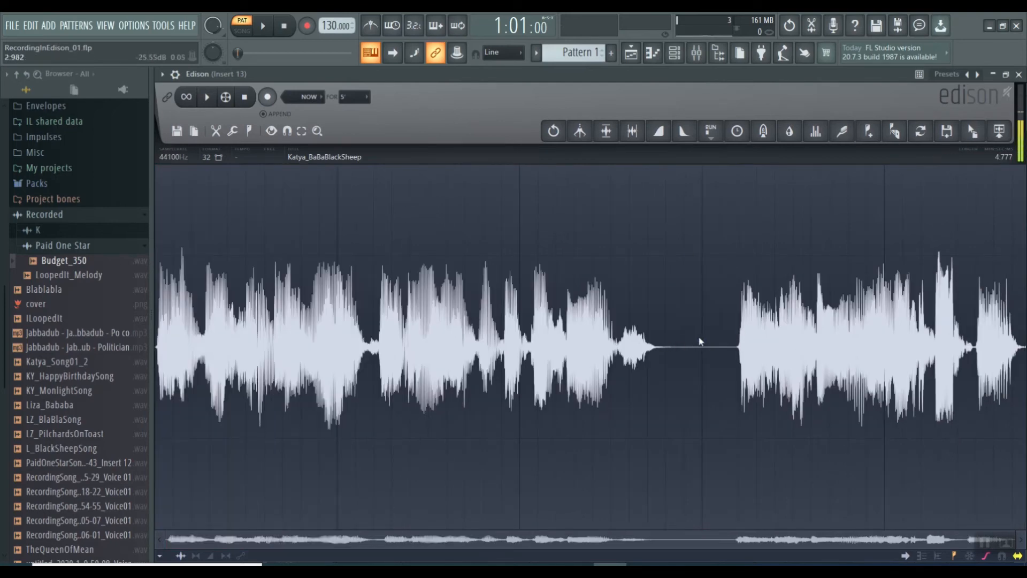
click(208, 102)
key(Delete)
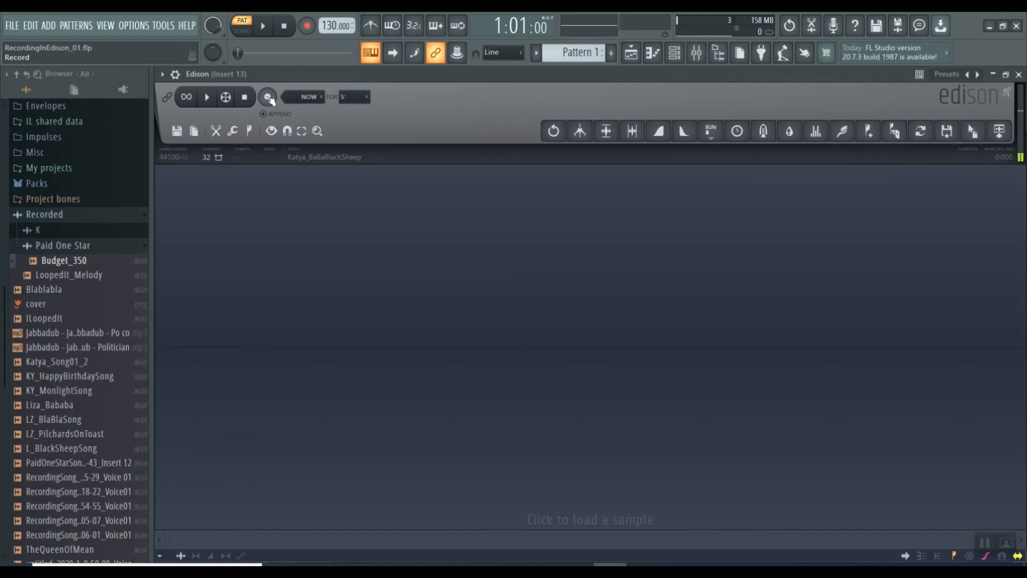
click(268, 97)
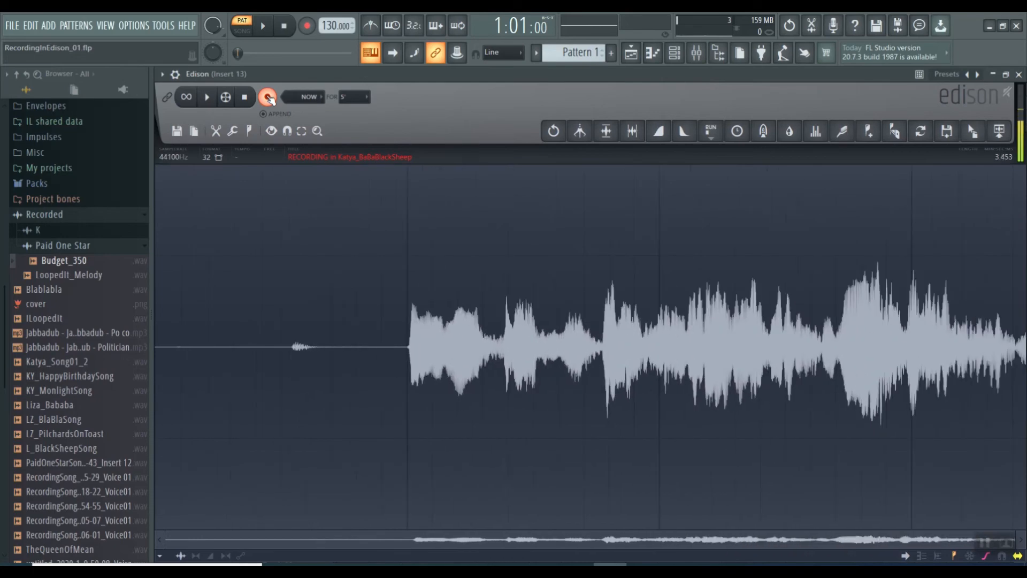
click(268, 97)
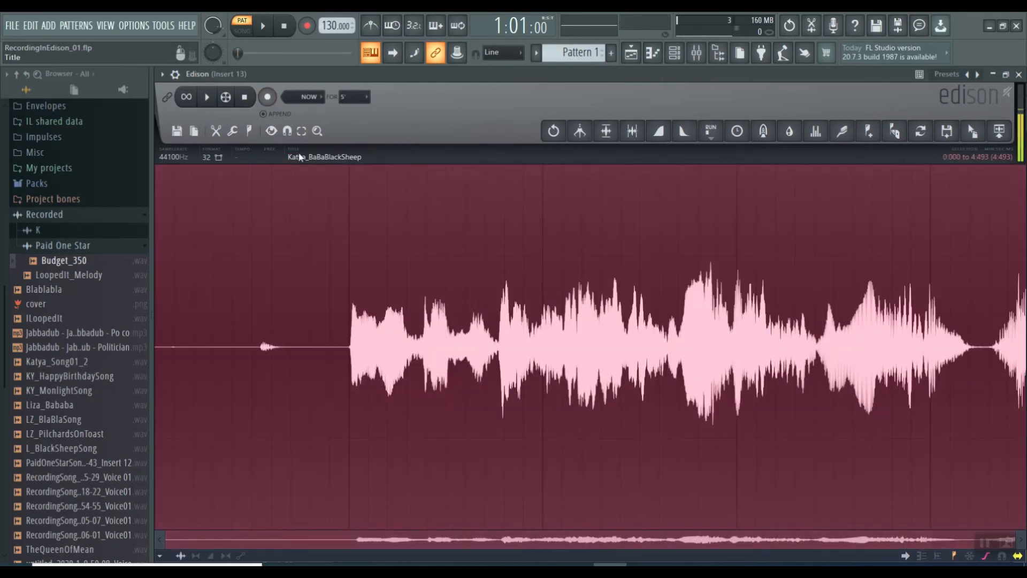
key(Delete)
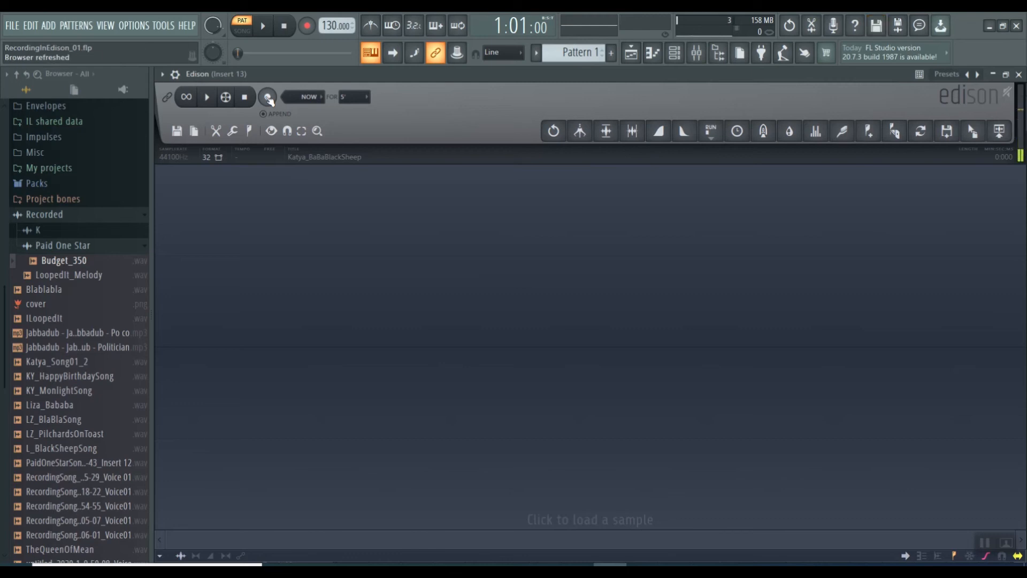
Record a new take of about 8 seconds in Edison, delete the silence before the voice and play it back
click(268, 98)
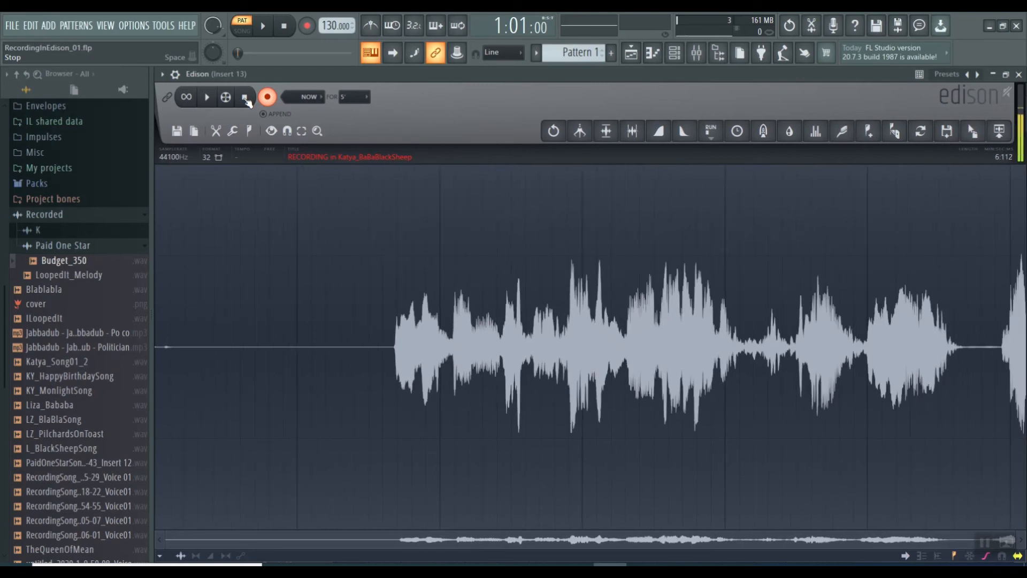
click(245, 98)
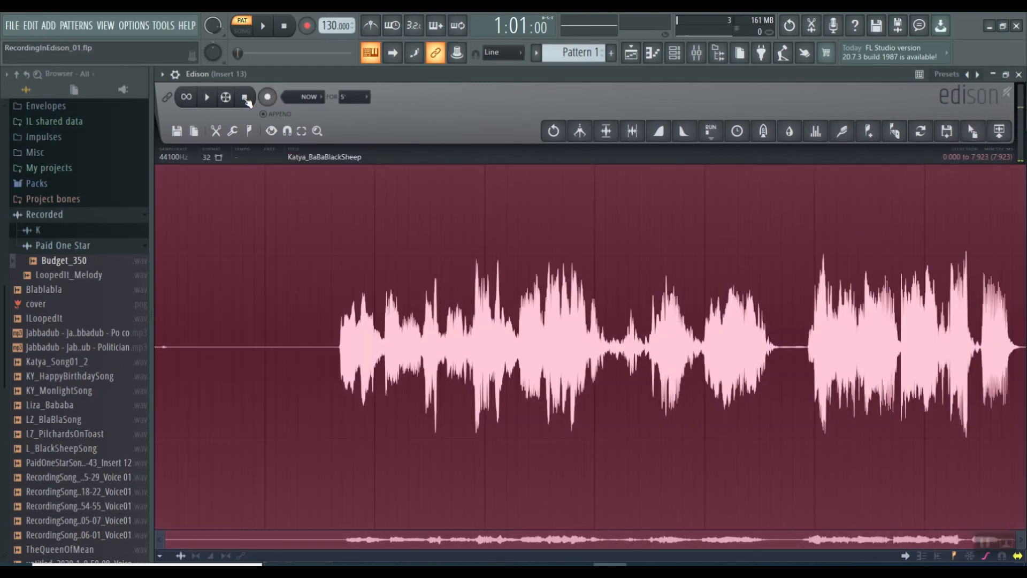
right_click(341, 245)
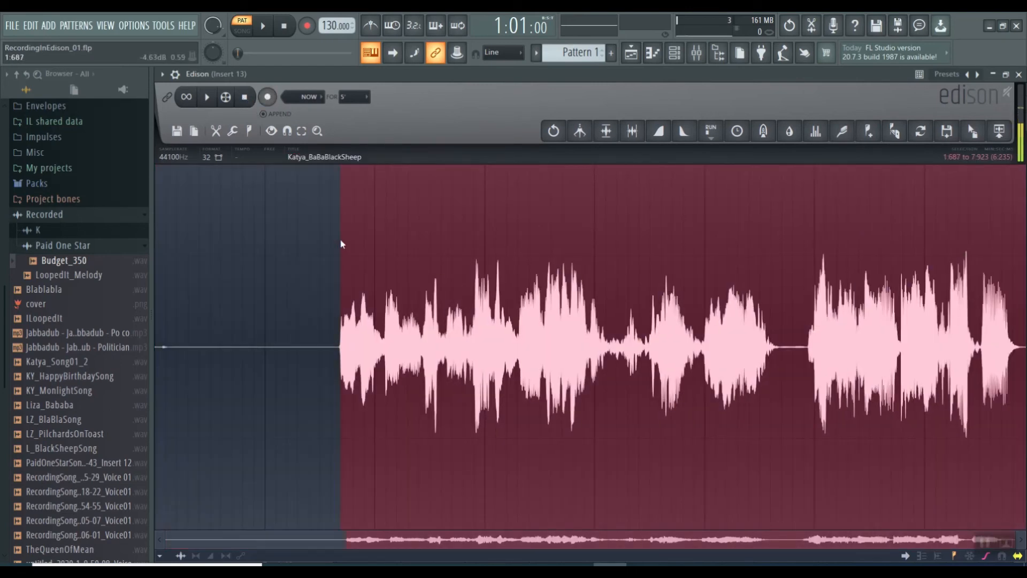
drag(341, 244, 118, 245)
key(Delete)
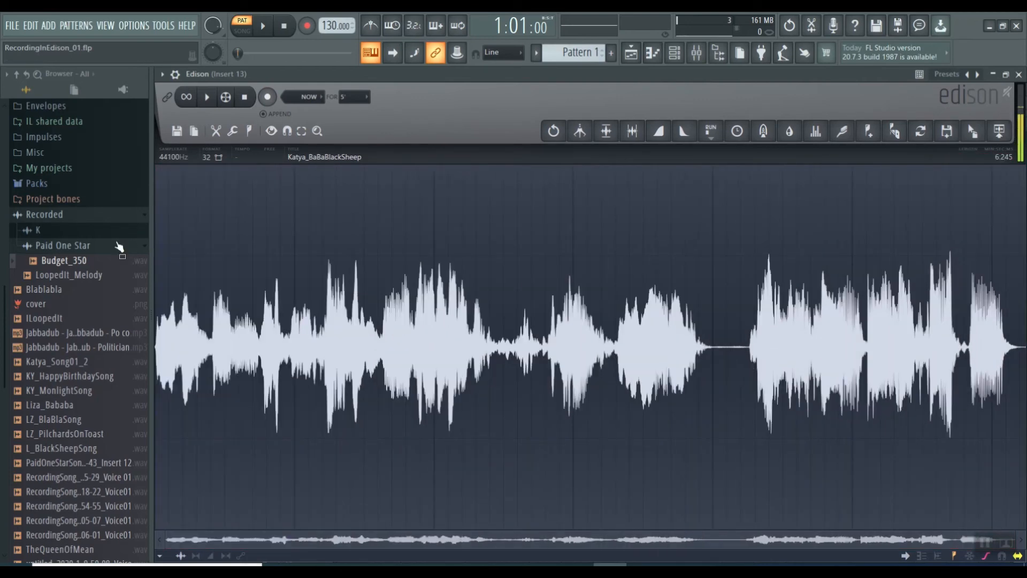
click(208, 98)
Save the trimmed take as a wav sample named ThreeFiftyD in Edison's Samples folder
click(176, 131)
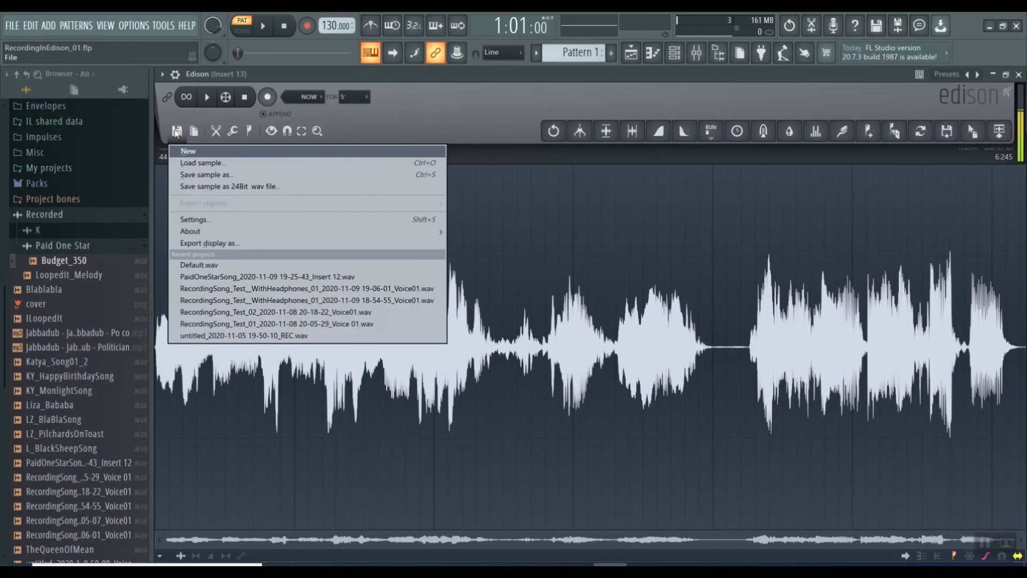
click(188, 175)
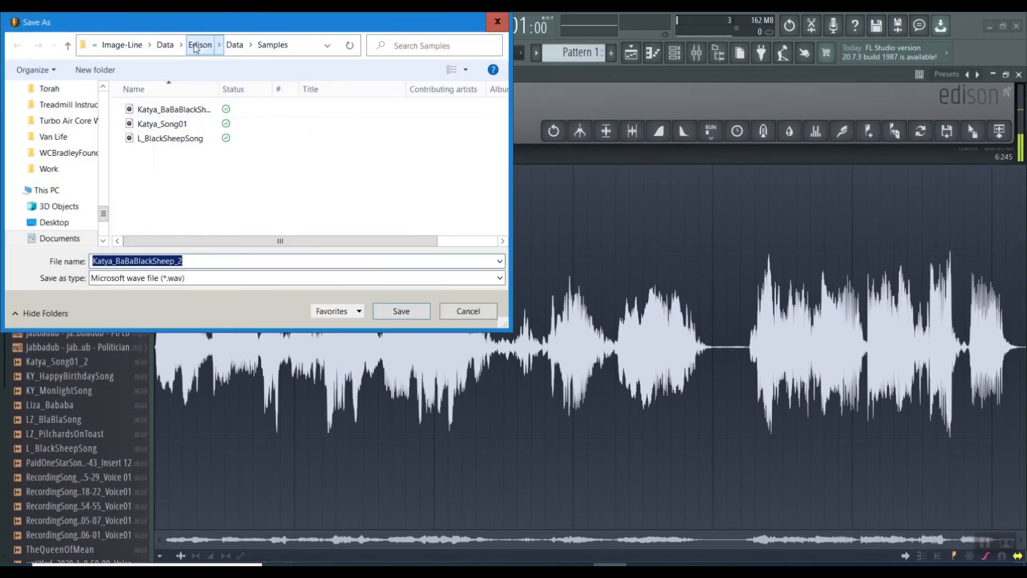
double_click(160, 46)
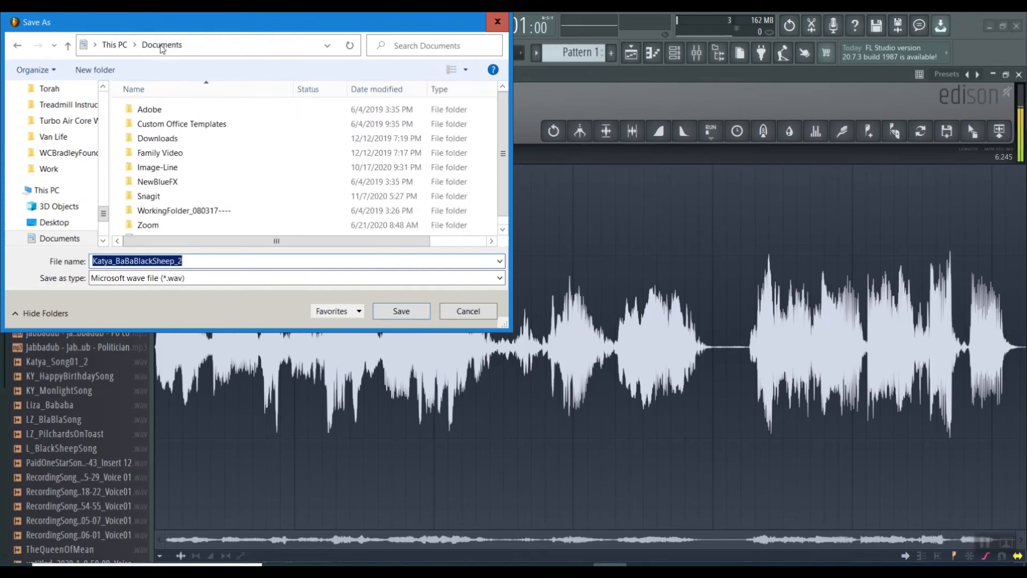
scroll(188, 195, down, 1)
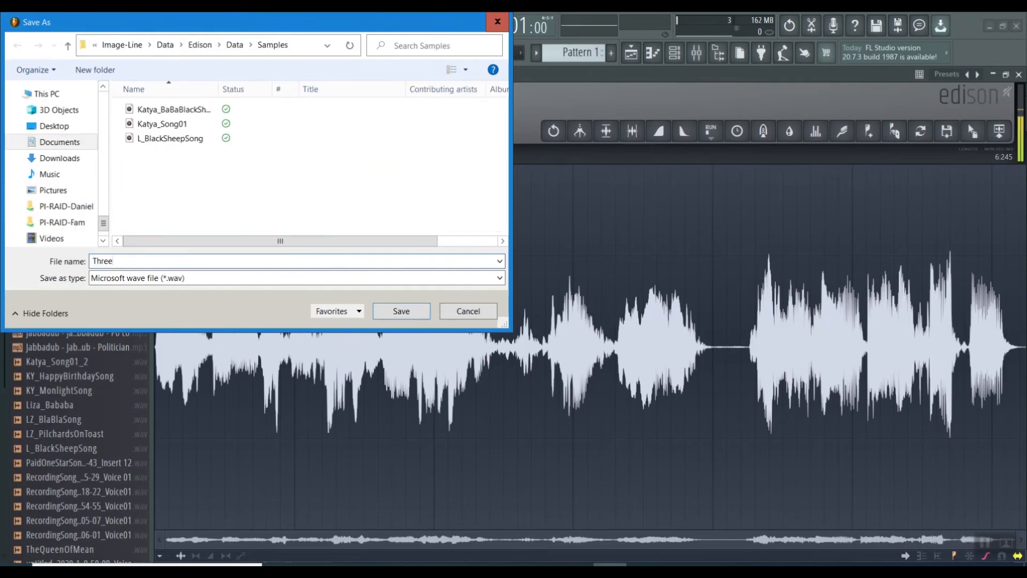
text(FiftyD)
click(411, 315)
Reopen the save dialog for the sample and copy the ThreeFiftyD file from the Samples folder
click(177, 131)
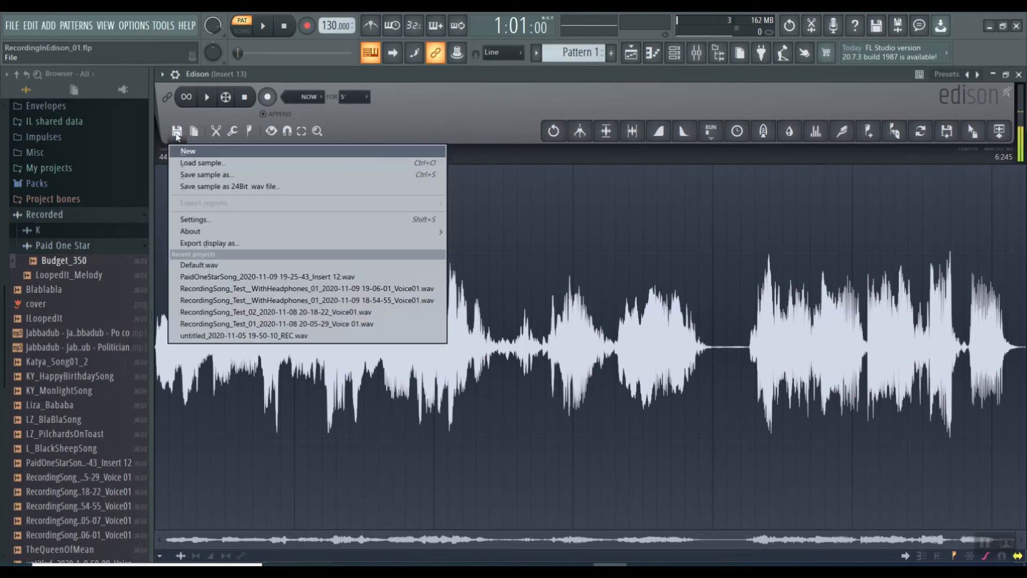
click(193, 178)
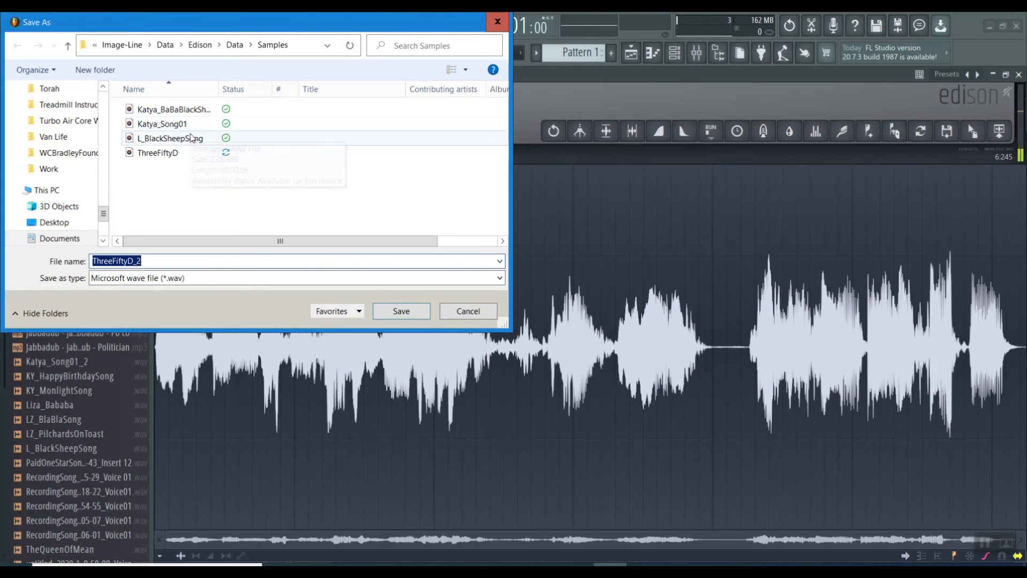
right_click(214, 153)
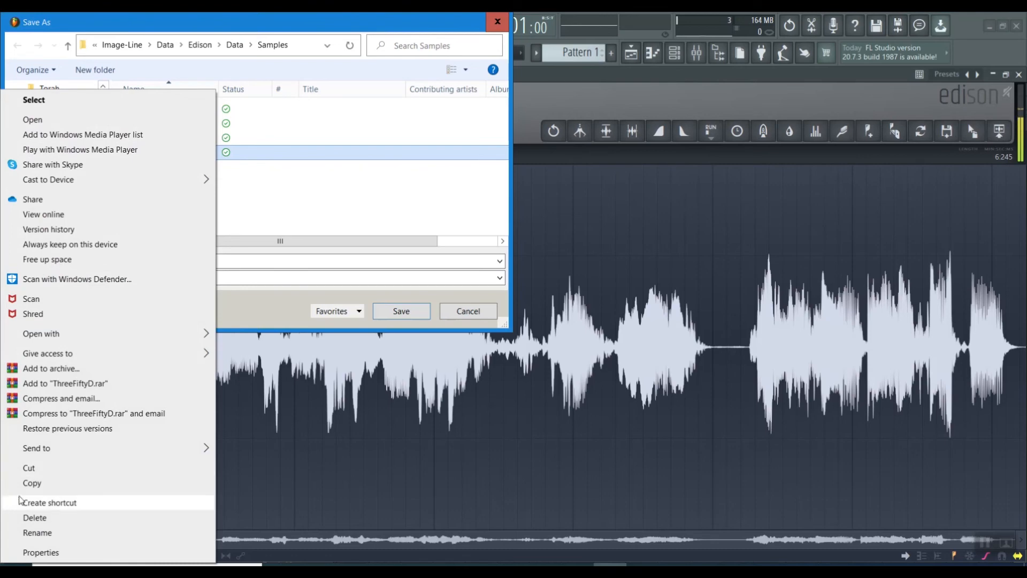
click(29, 483)
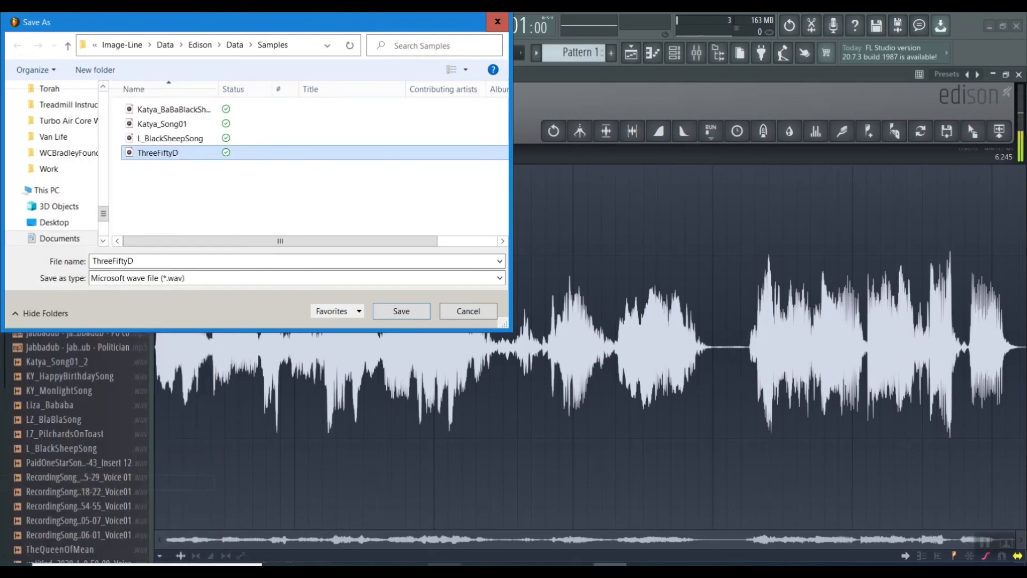
Dismiss the save dialog and paste the copied ThreeFiftyD file into the Paid One Star subfolder of Recorded in File Explorer
click(411, 566)
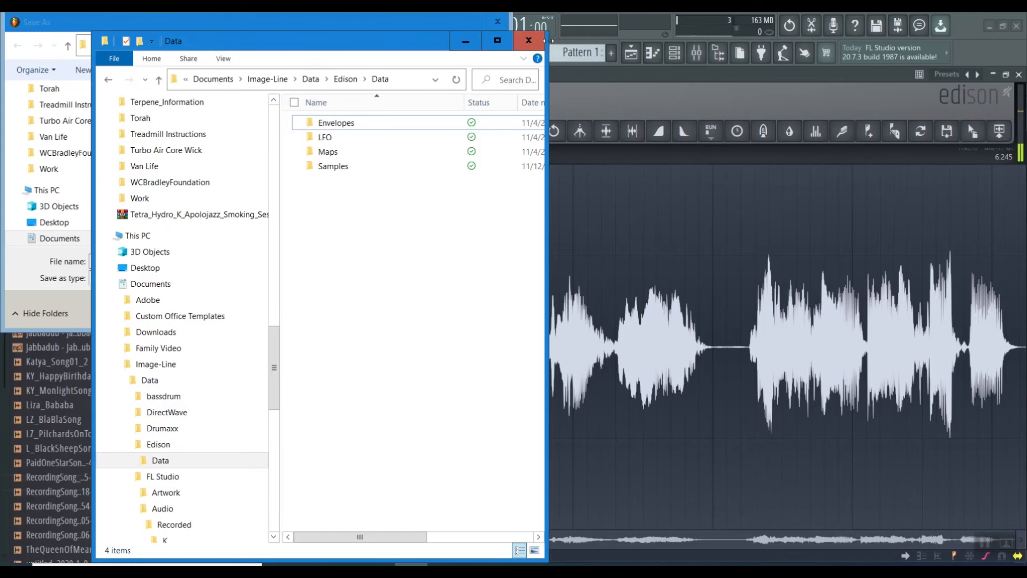
click(529, 40)
key(Escape)
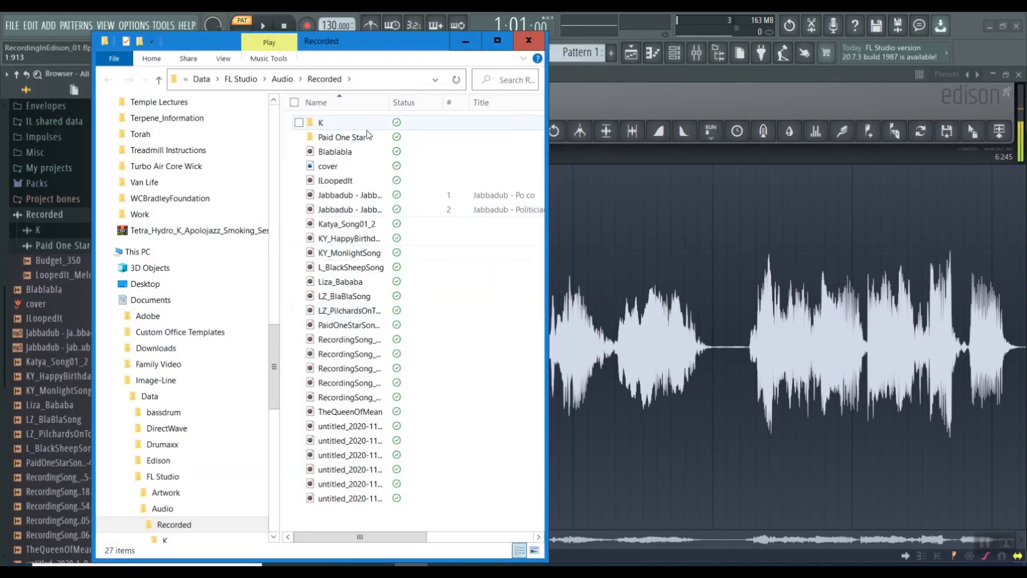
double_click(367, 136)
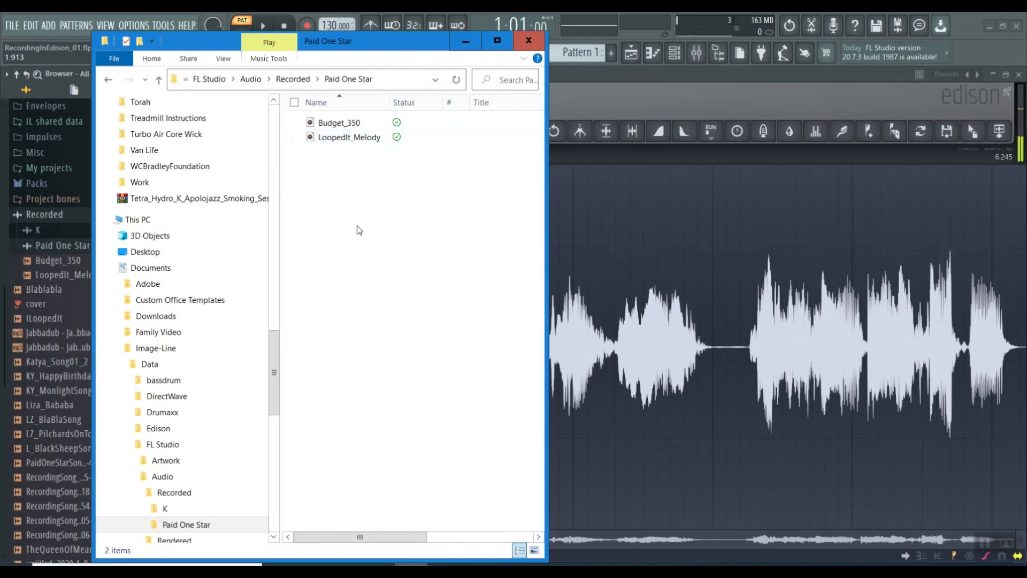
right_click(359, 230)
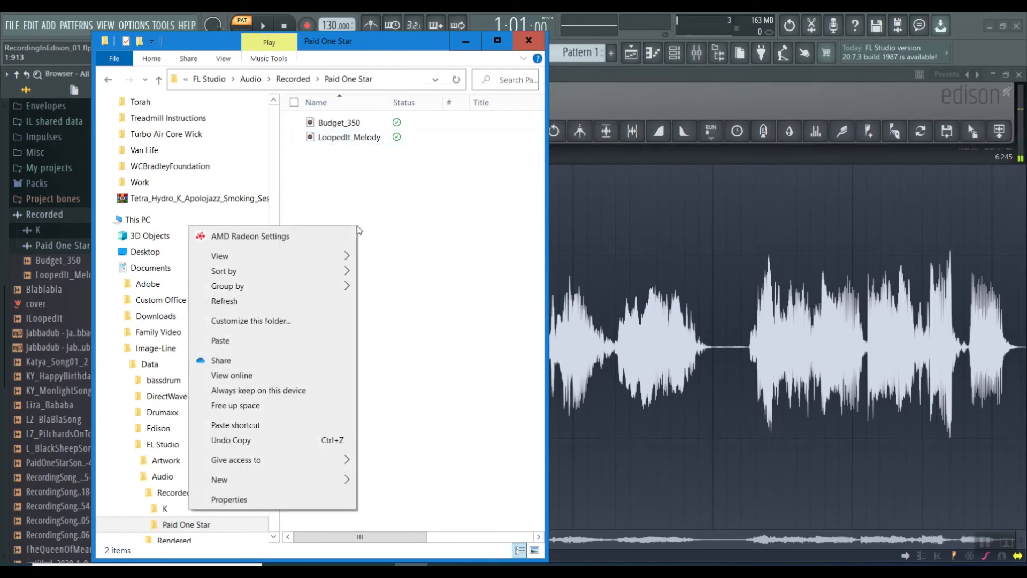
click(226, 341)
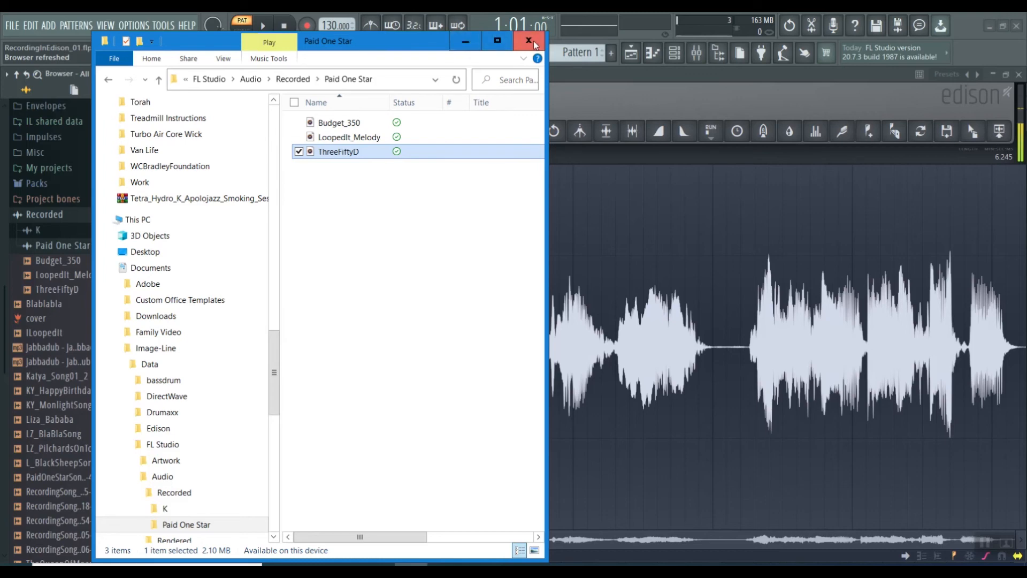
click(465, 43)
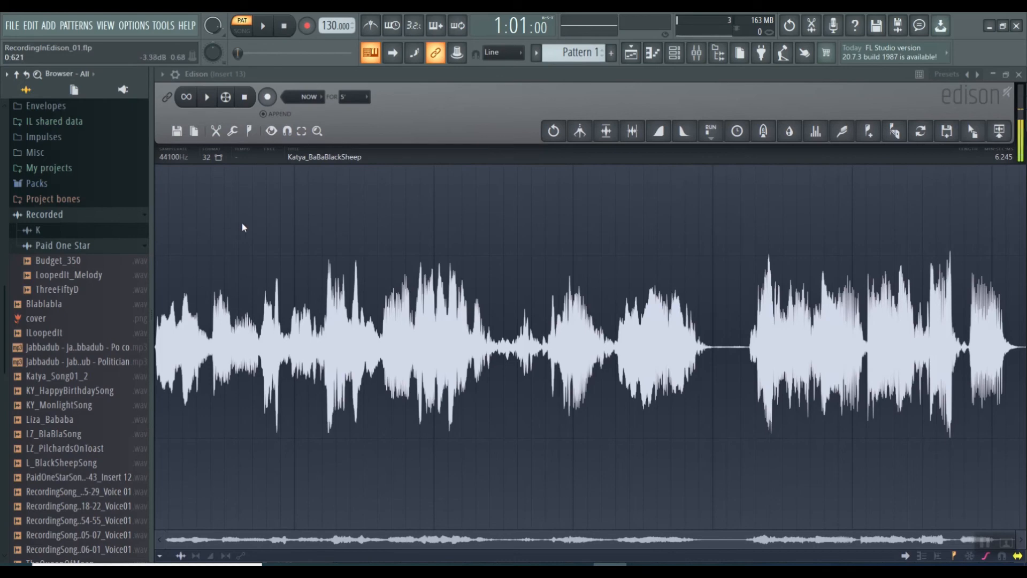
Close the Edison window and set the audio input source of mixer track Insert 13 to (none)
click(1019, 74)
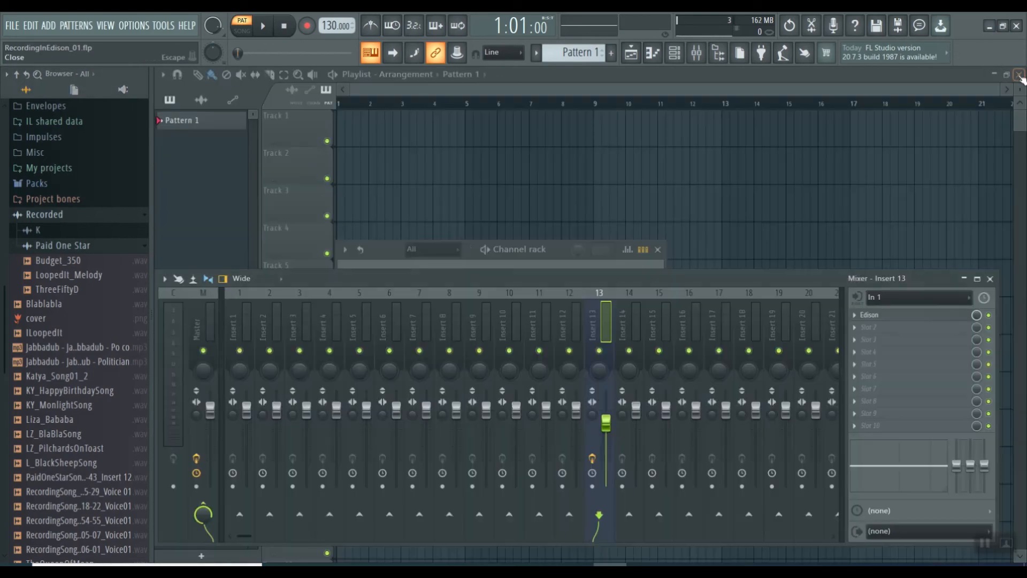
click(966, 302)
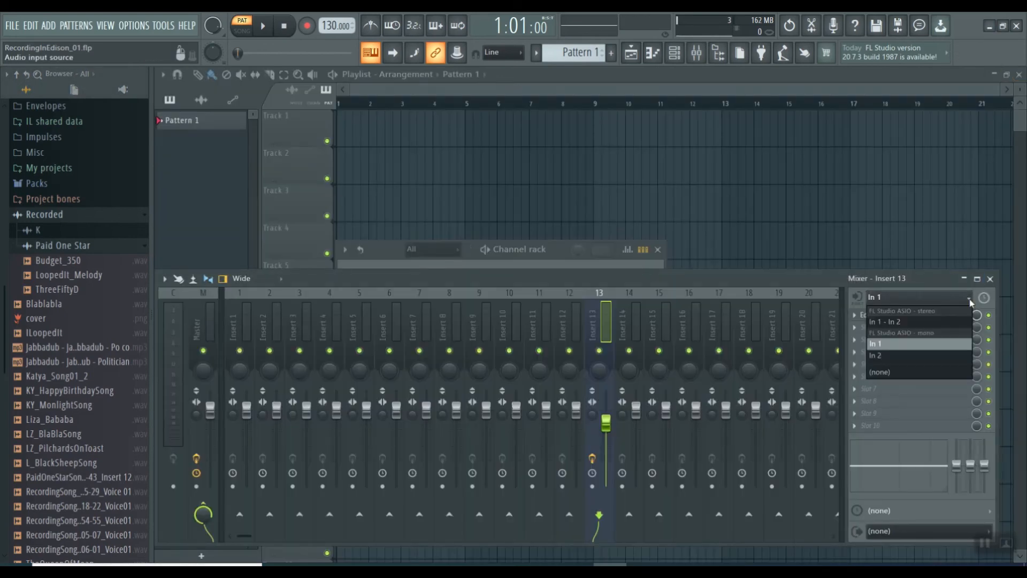
click(900, 374)
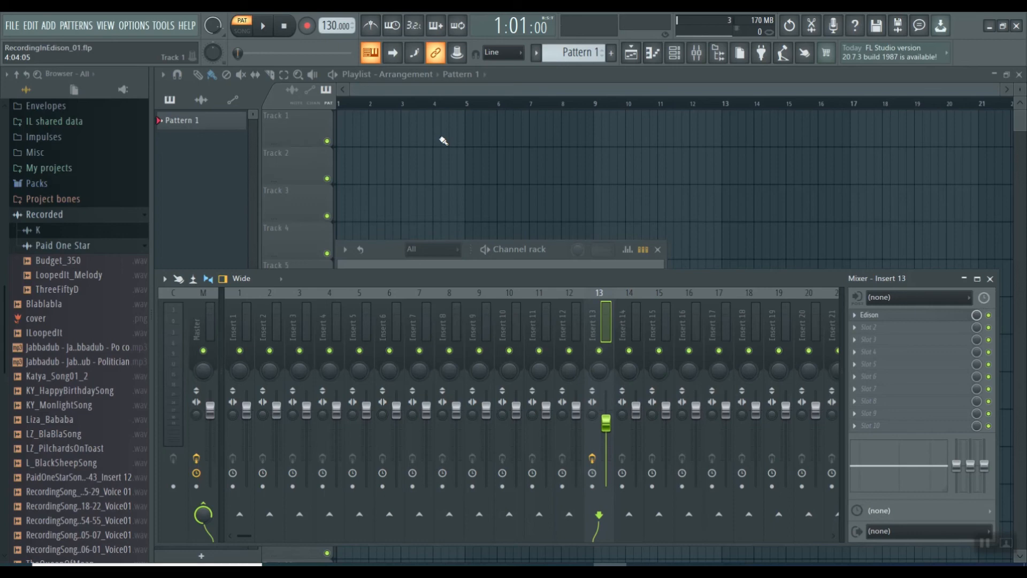
Examine the Recorded folder in the browser, including its Paid One Star subfolder and the list of recorded files
click(43, 215)
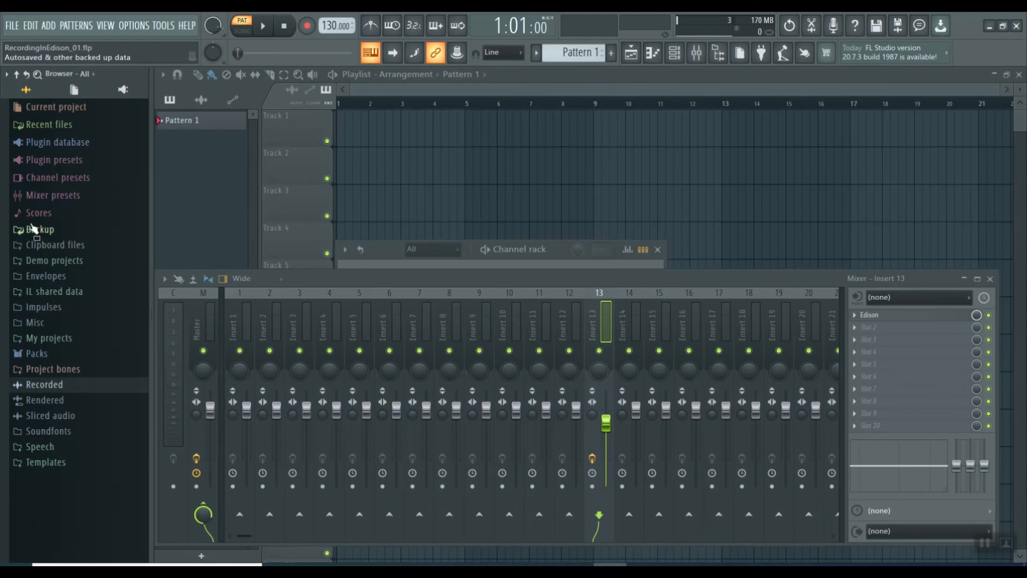
click(46, 386)
scroll(47, 390, down, 3)
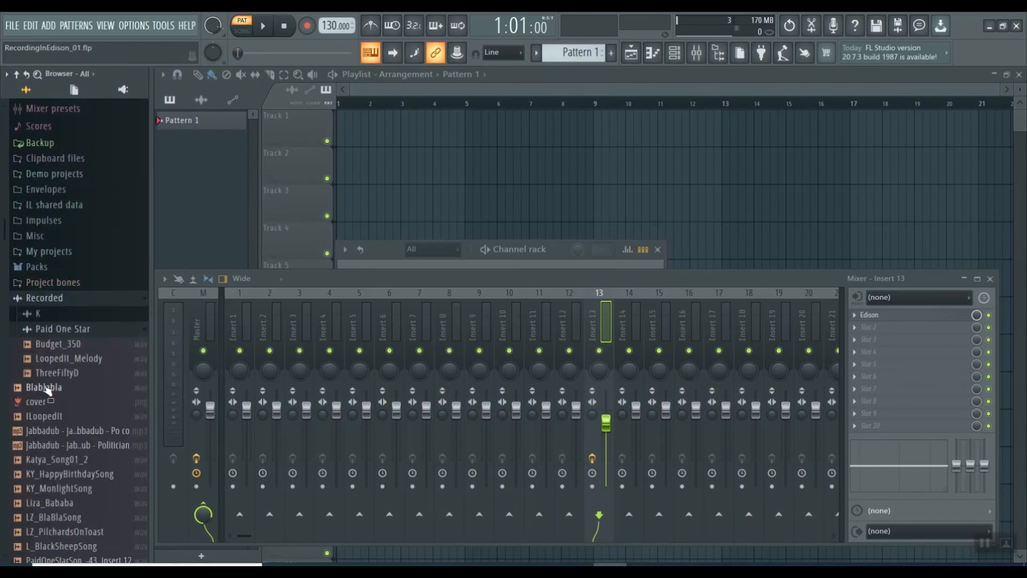
click(59, 329)
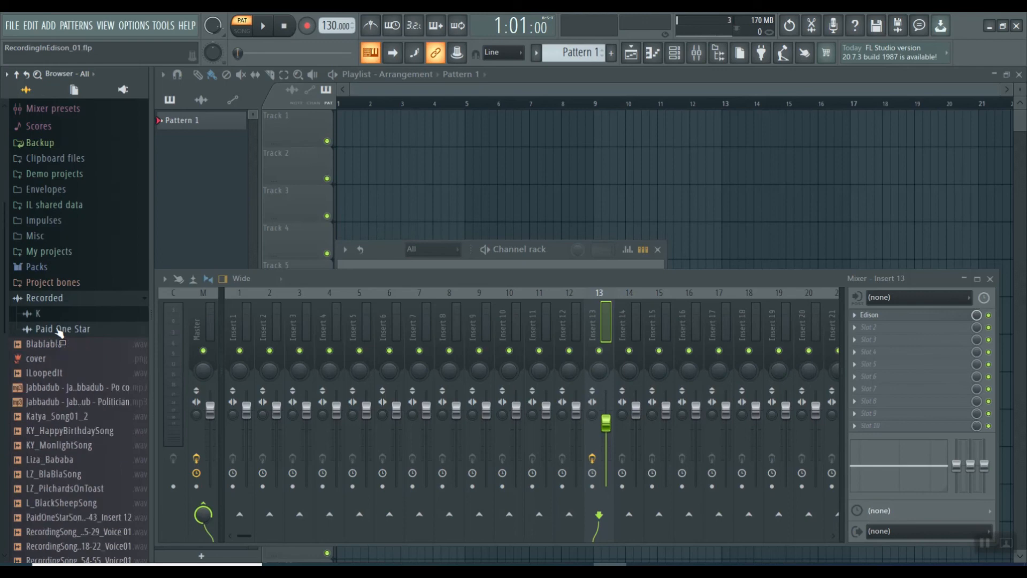
click(60, 330)
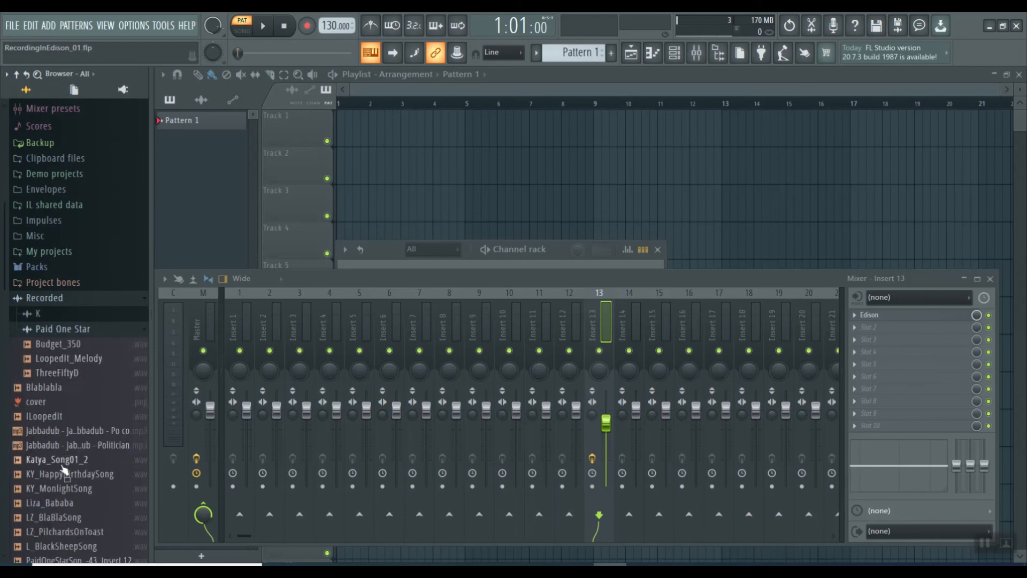
scroll(60, 471, down, 9)
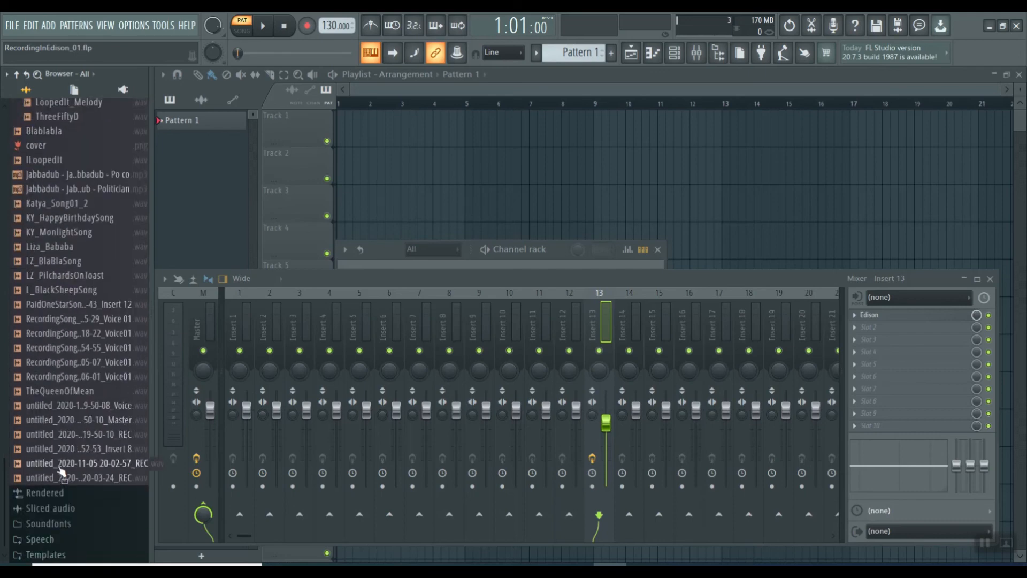
scroll(59, 471, up, 5)
scroll(63, 449, down, 5)
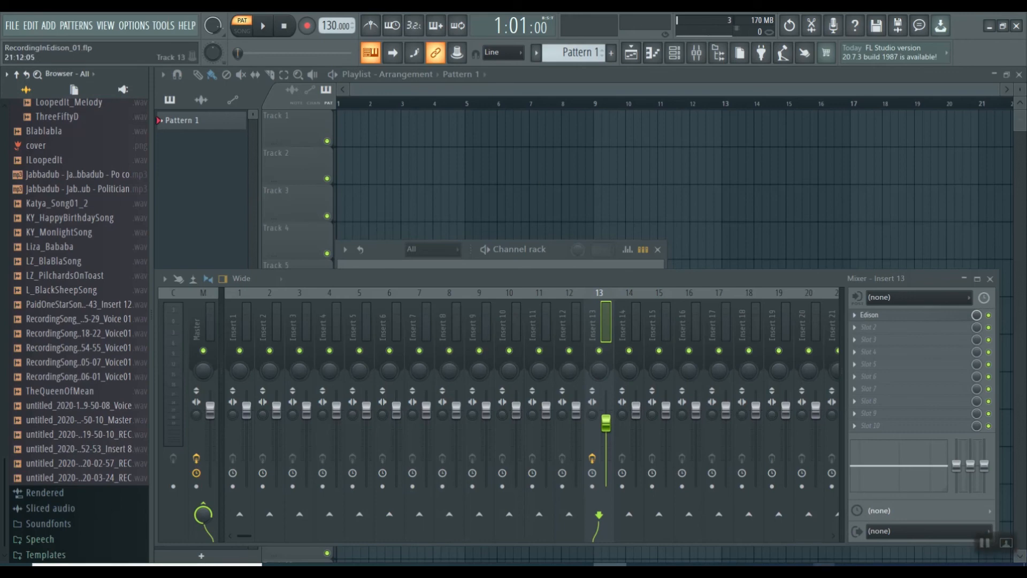
click(824, 572)
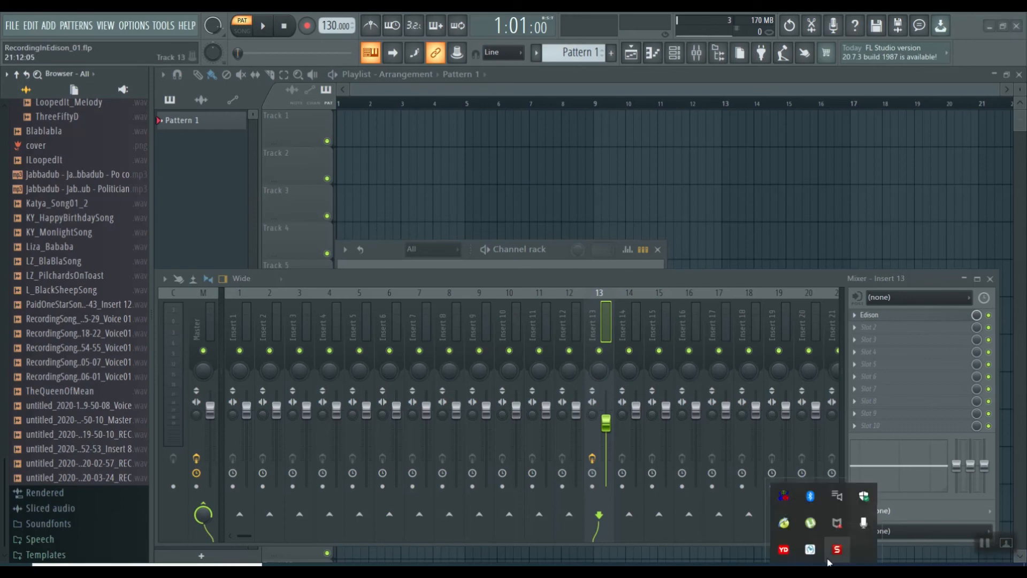